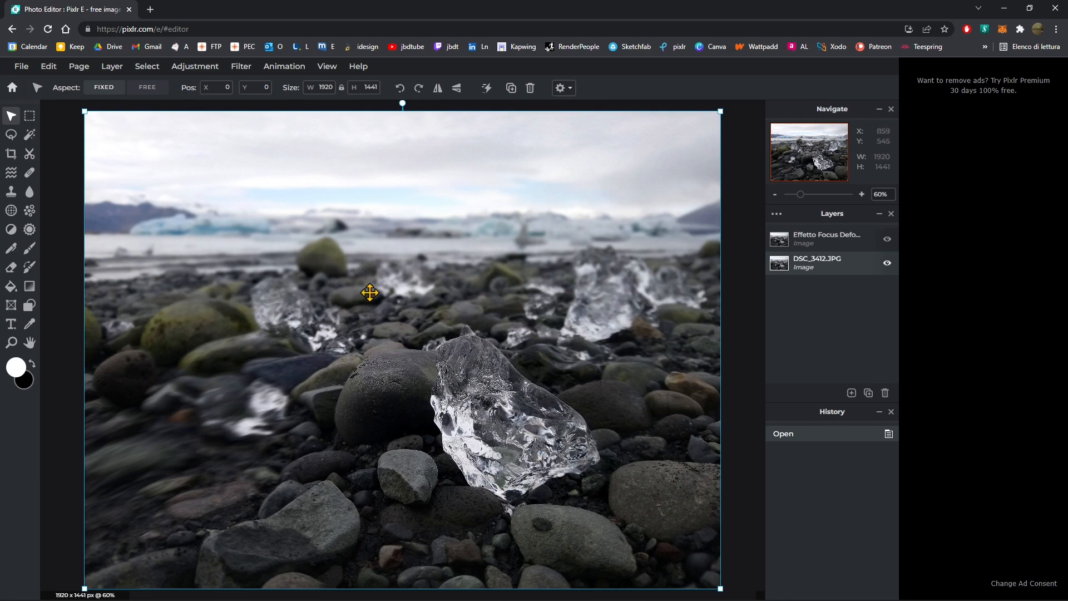
# - Hide the Effetto Focus Defo... layer above the DSC_3412.JPG photo and deselect the active layer
pyautogui.click(886, 239)
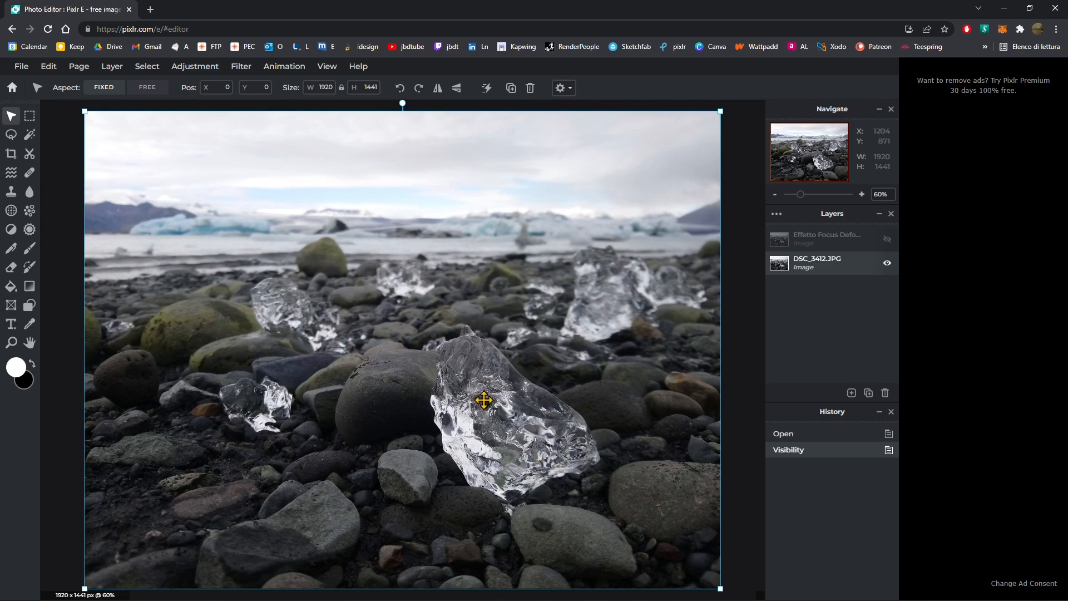
pyautogui.scroll(-1, 558, 245)
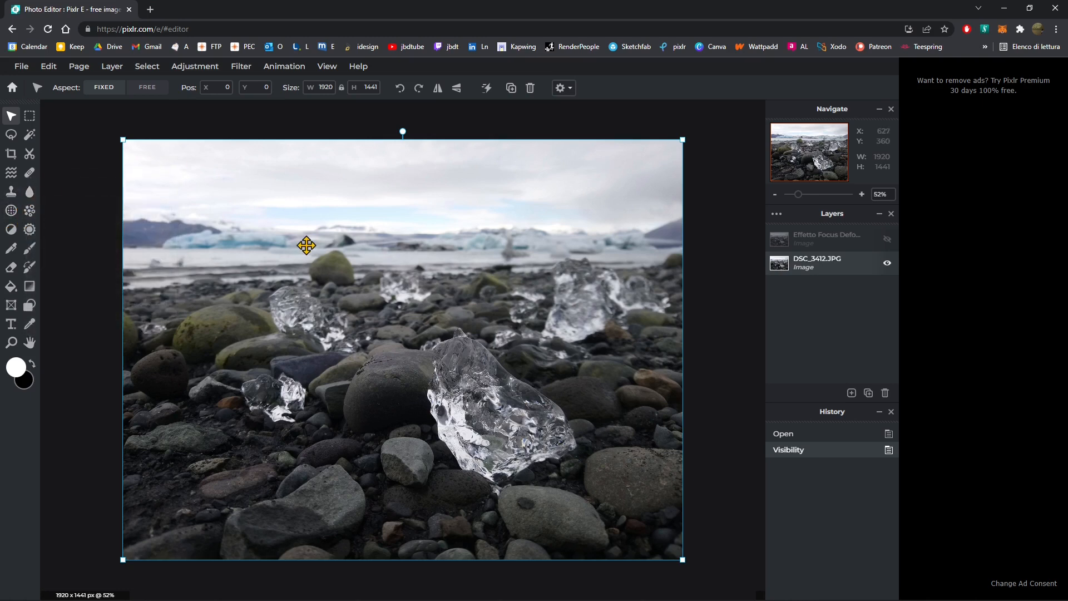
pyautogui.scroll(1, 277, 455)
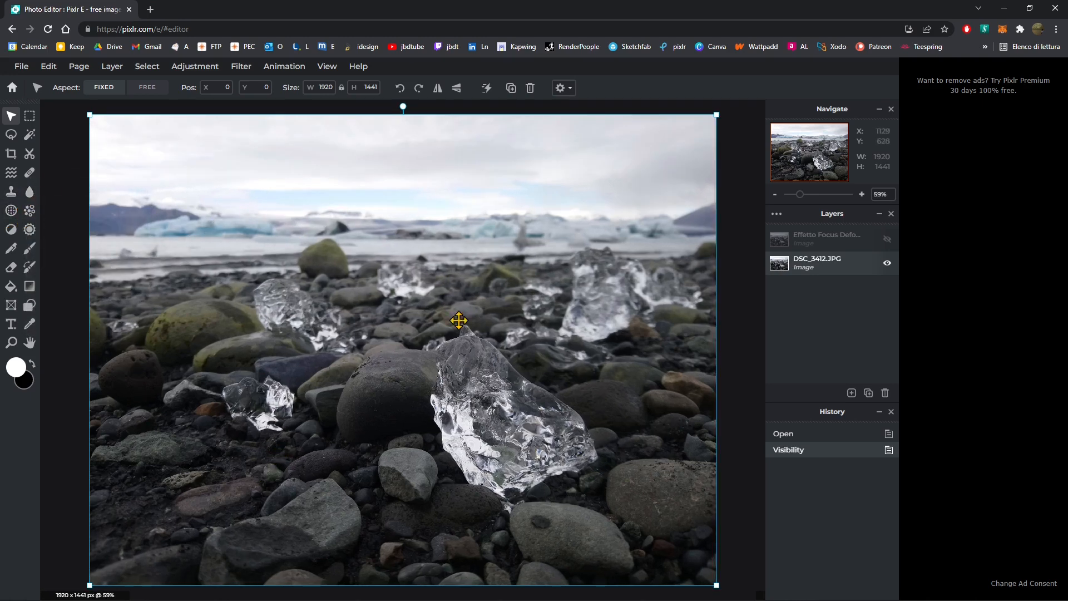
pyautogui.click(729, 232)
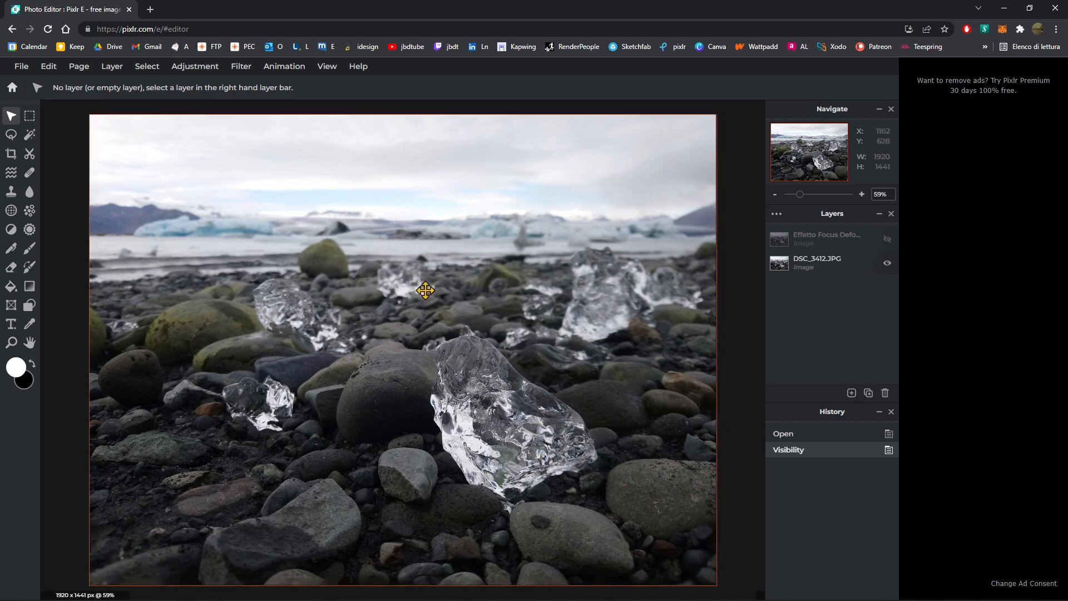
# - Switch to the browser window holding the photography searches and examine the image results for "f aperture picture"
pyautogui.hotkey('alt', 'Tab')
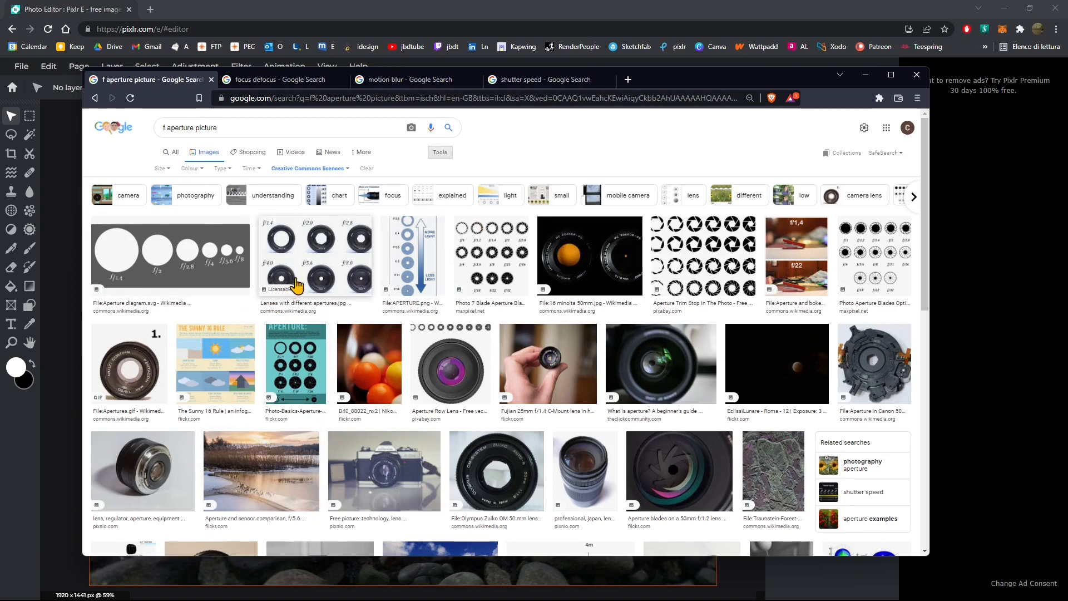
pyautogui.scroll(-1, 583, 345)
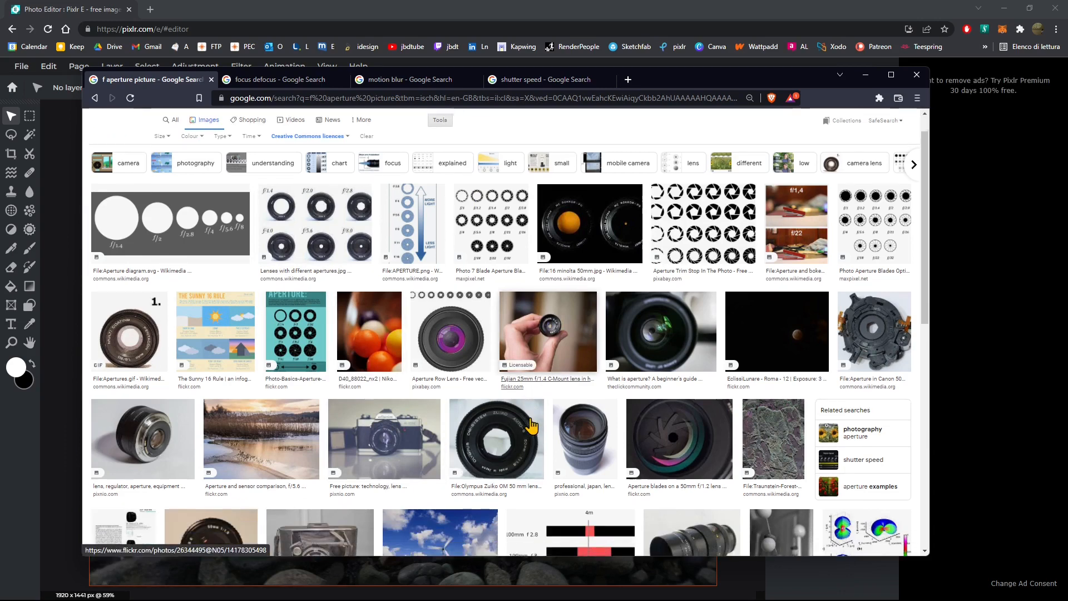
pyautogui.scroll(1, 439, 278)
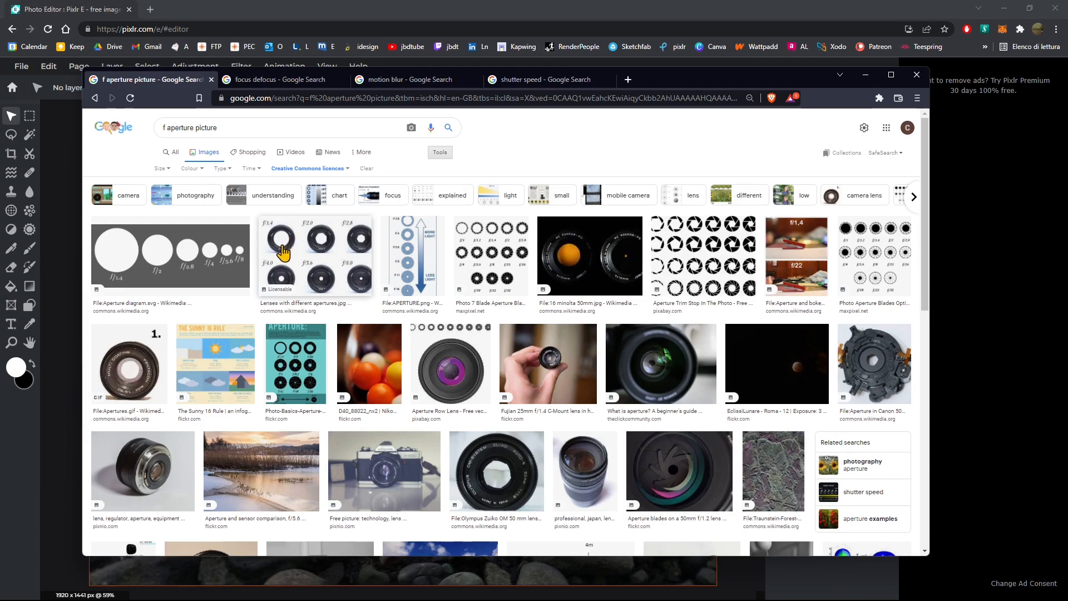
pyautogui.moveTo(669, 90); pyautogui.dragTo(1052, 147)
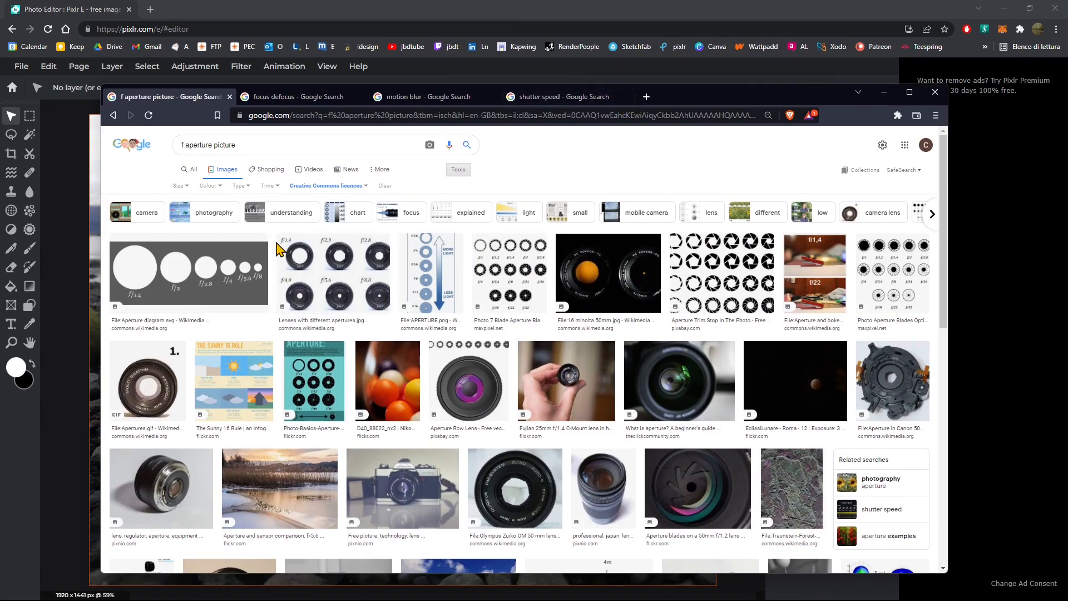
# - Compare the focus defocus and motion blur image results with the aperture pictures, ending on the aperture results
pyautogui.click(290, 97)
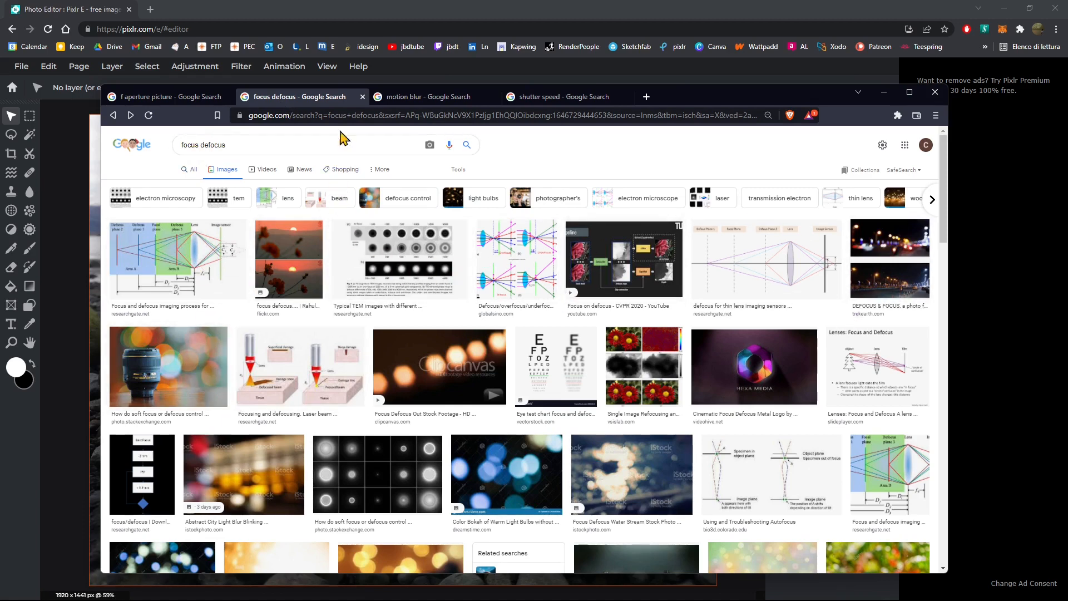
pyautogui.click(411, 98)
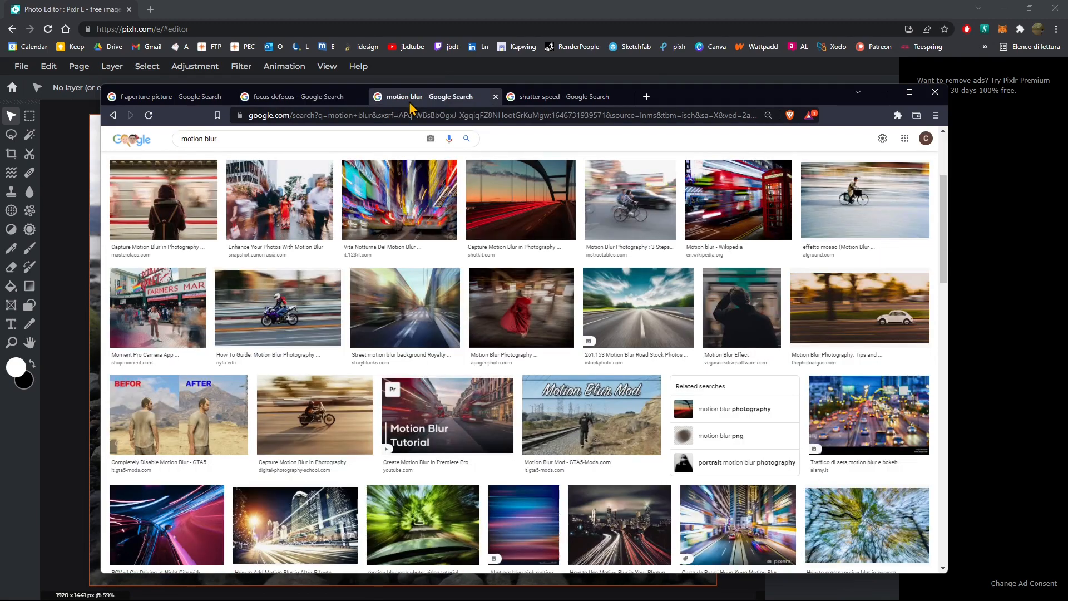
pyautogui.click(167, 97)
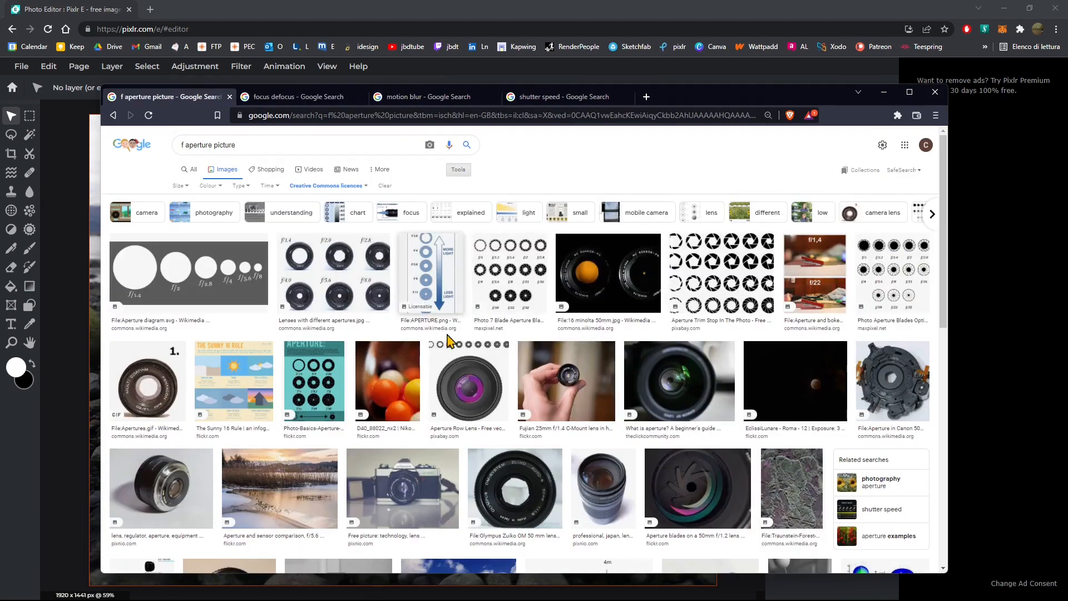
pyautogui.scroll(-3, 445, 348)
pyautogui.scroll(-5, 444, 349)
pyautogui.scroll(8, 383, 352)
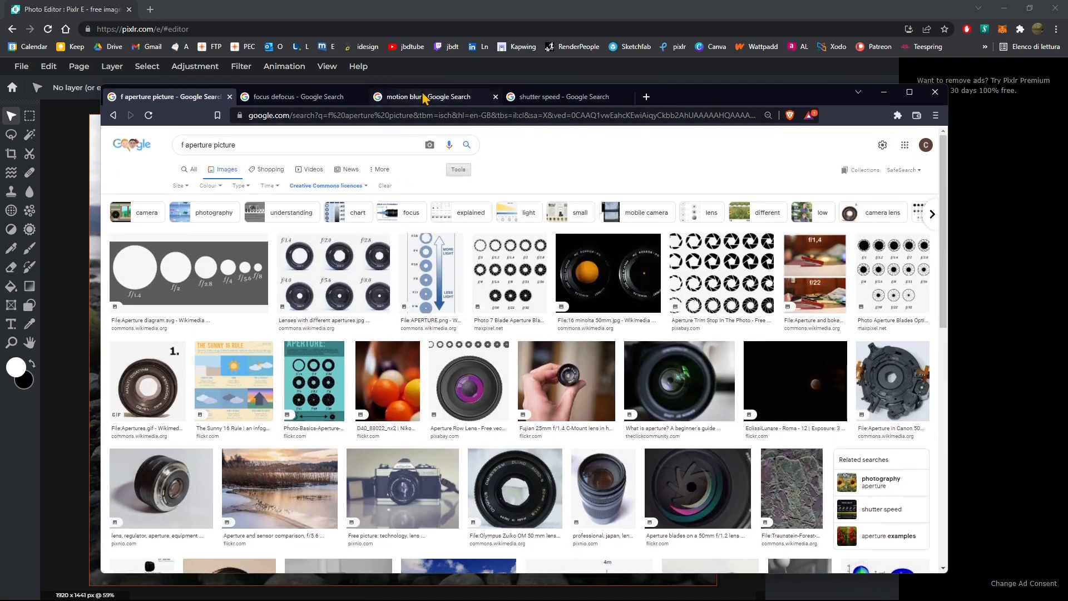
# - Place the shutter speed search ahead of the motion blur one and examine its example images of slow and fast exposures
pyautogui.moveTo(525, 100); pyautogui.dragTo(449, 98)
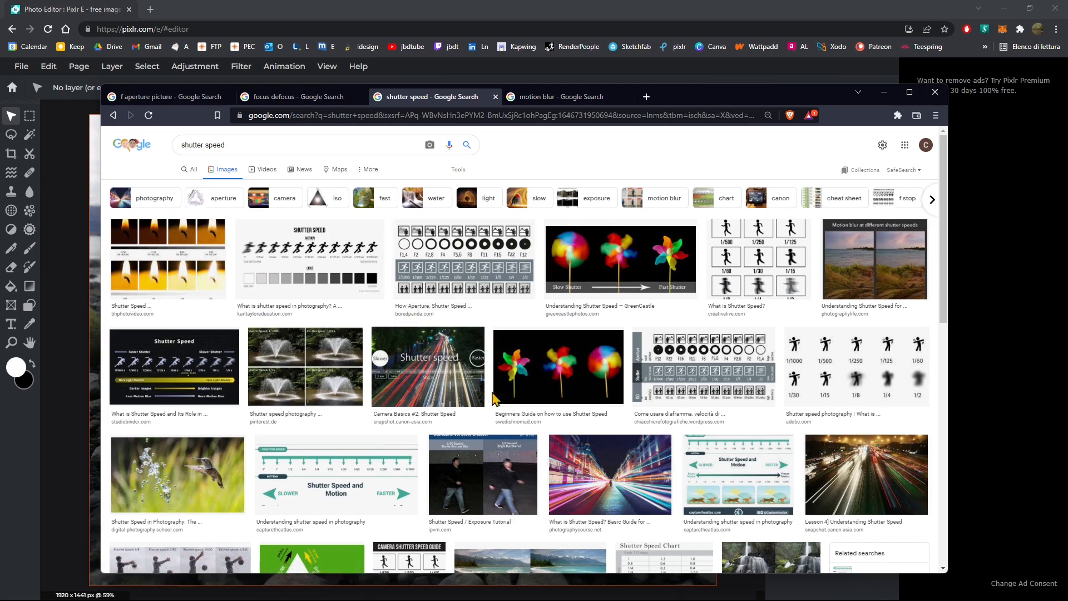
pyautogui.scroll(-2, 502, 412)
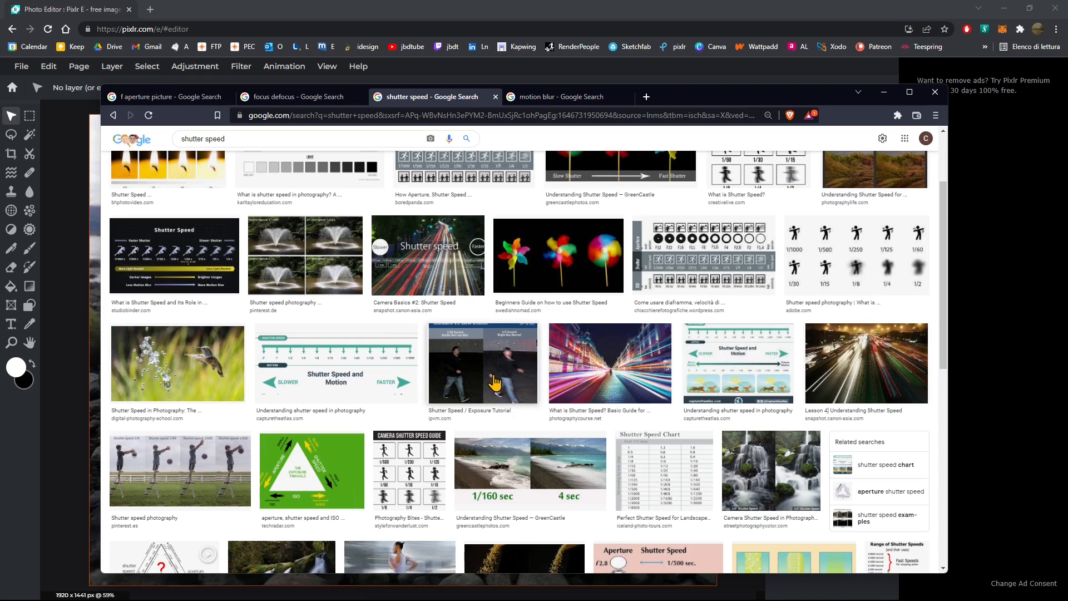
pyautogui.scroll(-2, 494, 382)
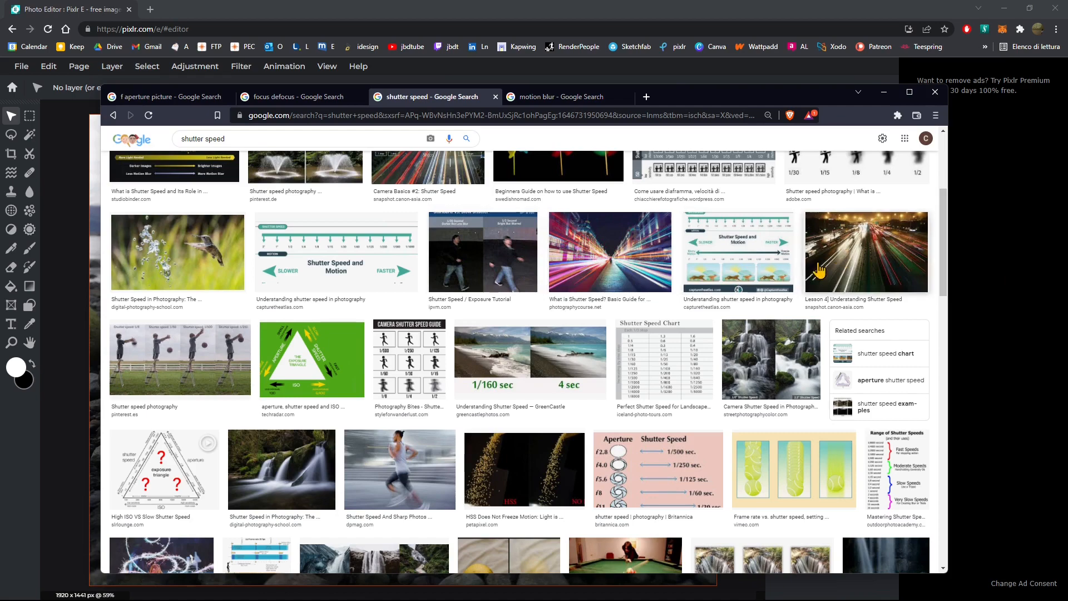
pyautogui.scroll(3, 481, 353)
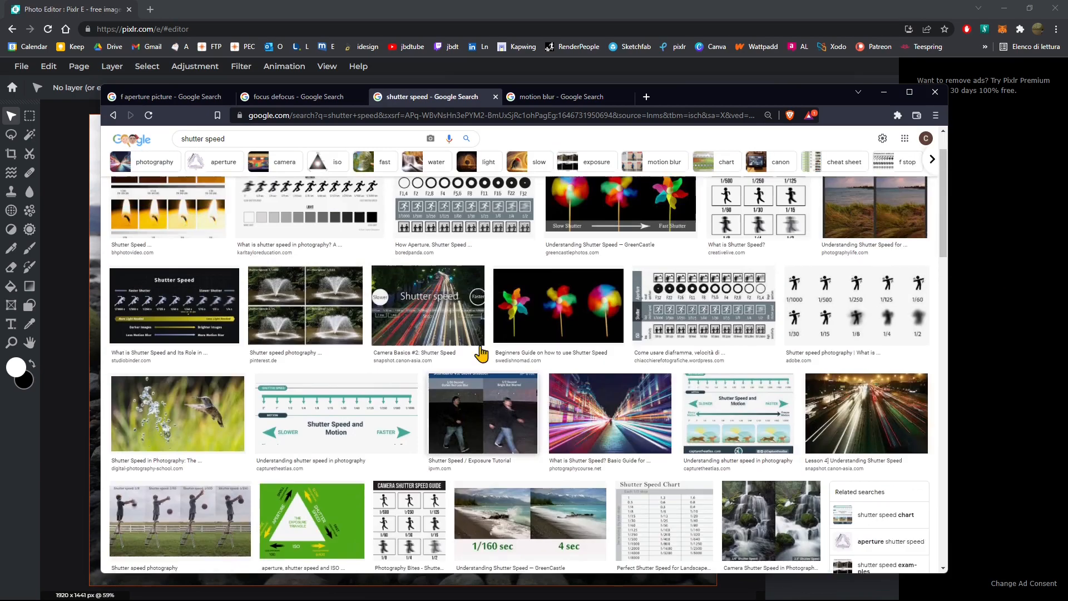
pyautogui.scroll(1, 481, 354)
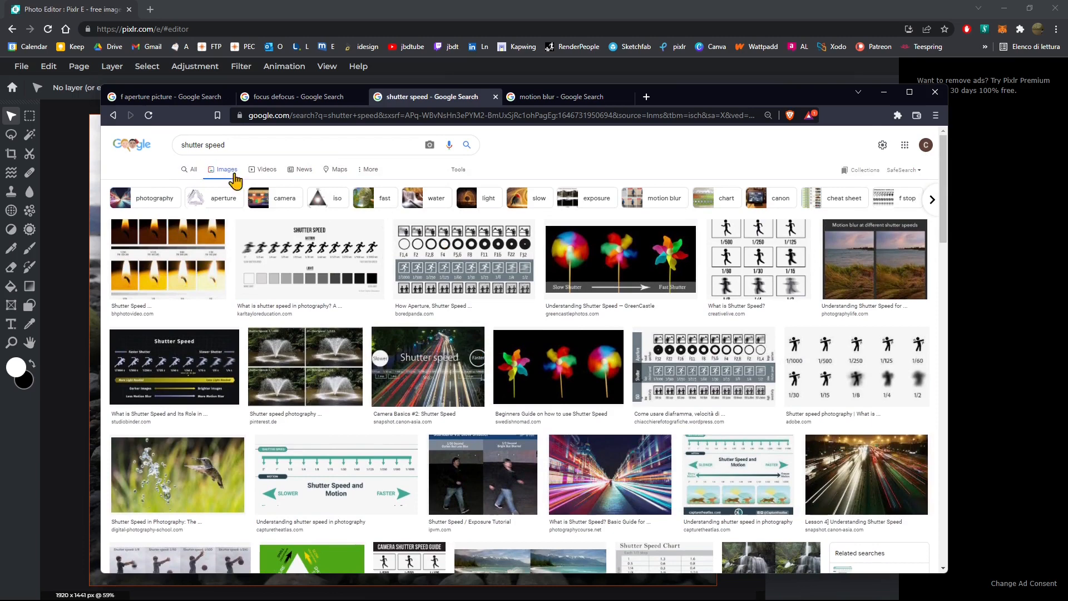
pyautogui.scroll(-1, 592, 361)
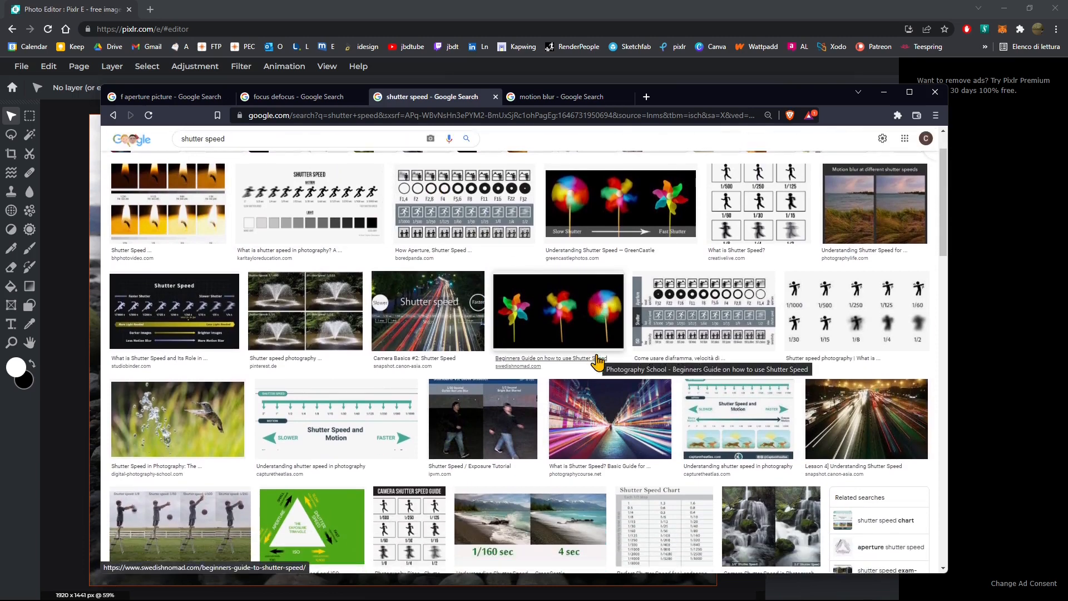
pyautogui.scroll(-2, 596, 361)
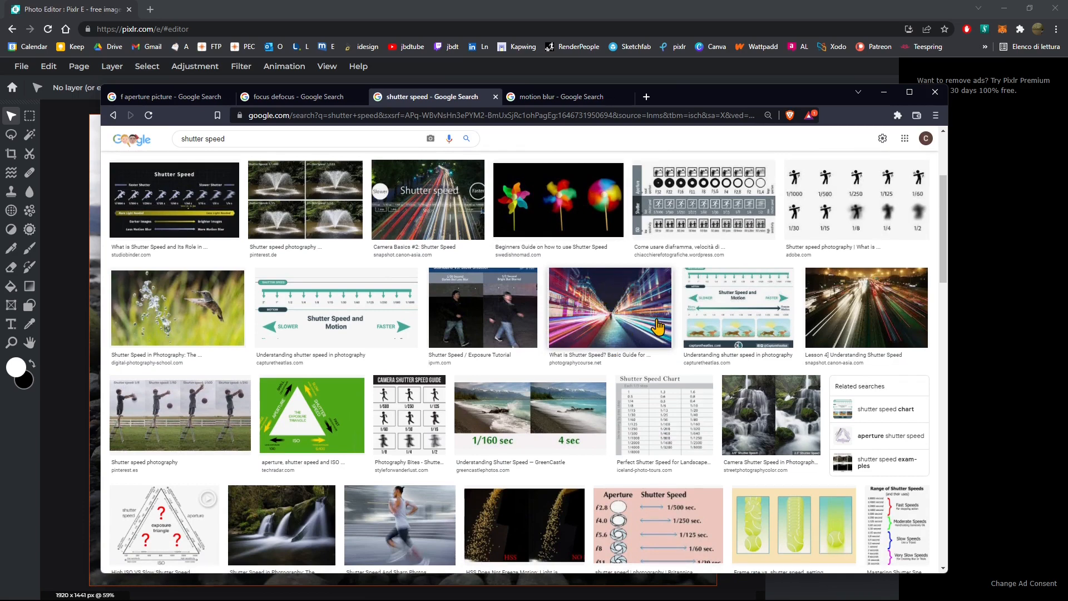
pyautogui.scroll(1, 604, 315)
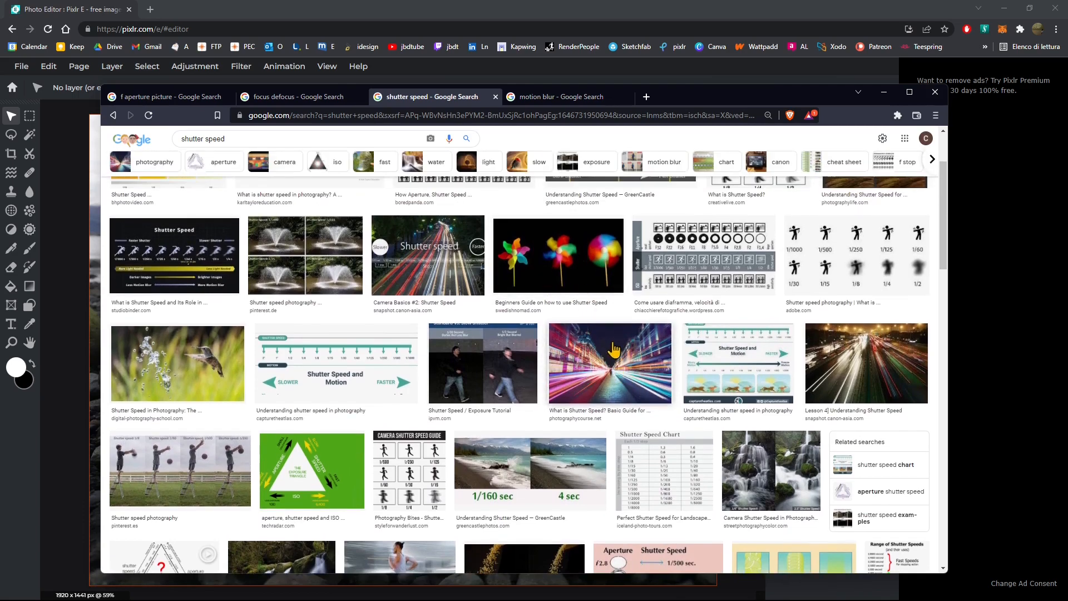
pyautogui.scroll(-2, 693, 381)
pyautogui.scroll(-4, 692, 381)
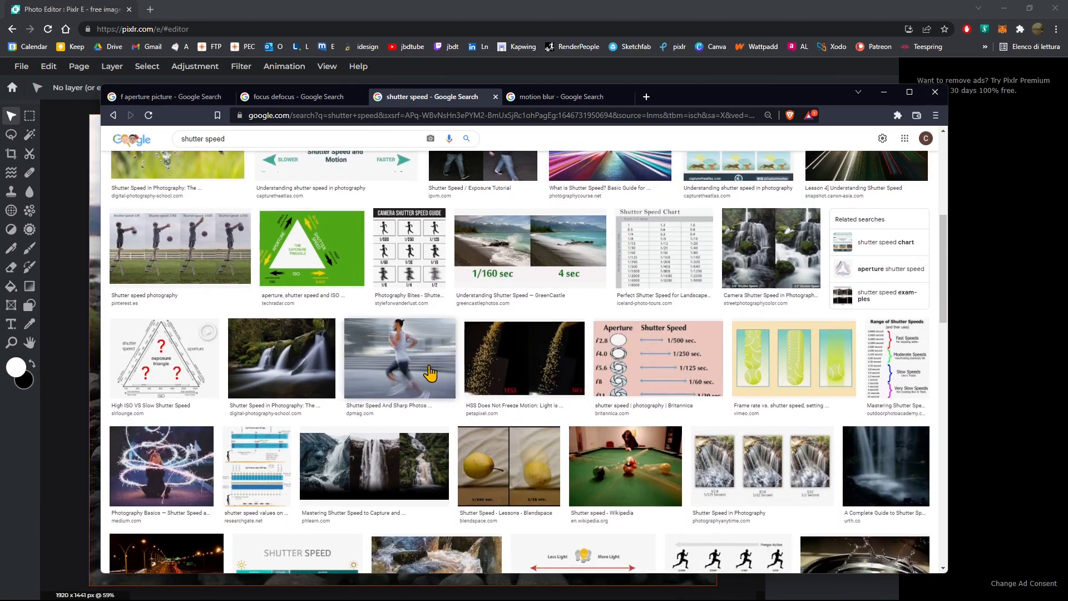
# - Examine the motion blur image results and return to the Pixlr editor
pyautogui.hotkey('ctrl', 'Tab')
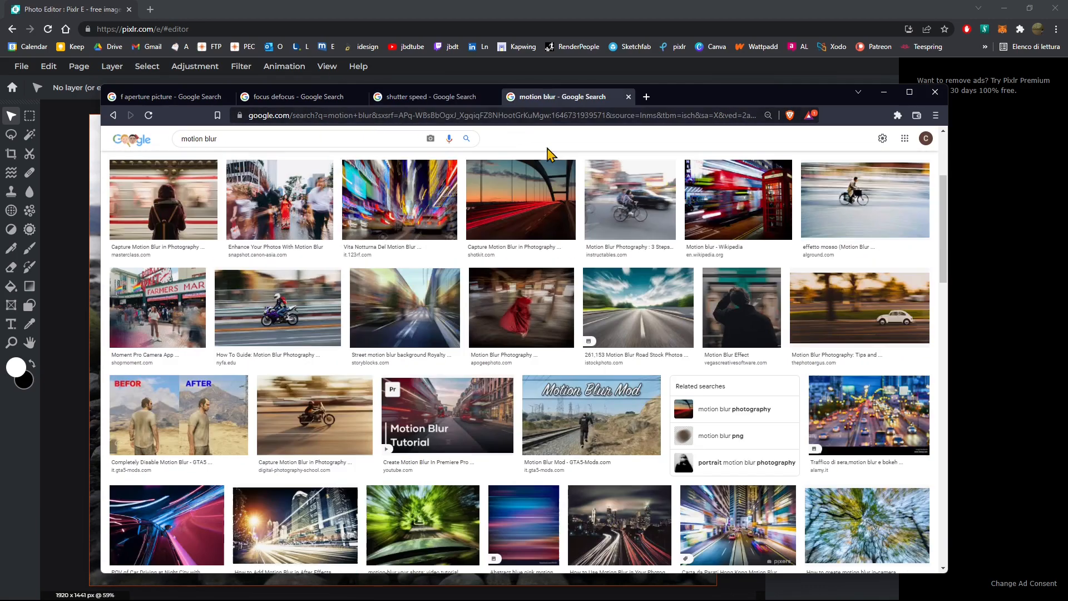
pyautogui.scroll(-4, 545, 153)
pyautogui.scroll(5, 318, 269)
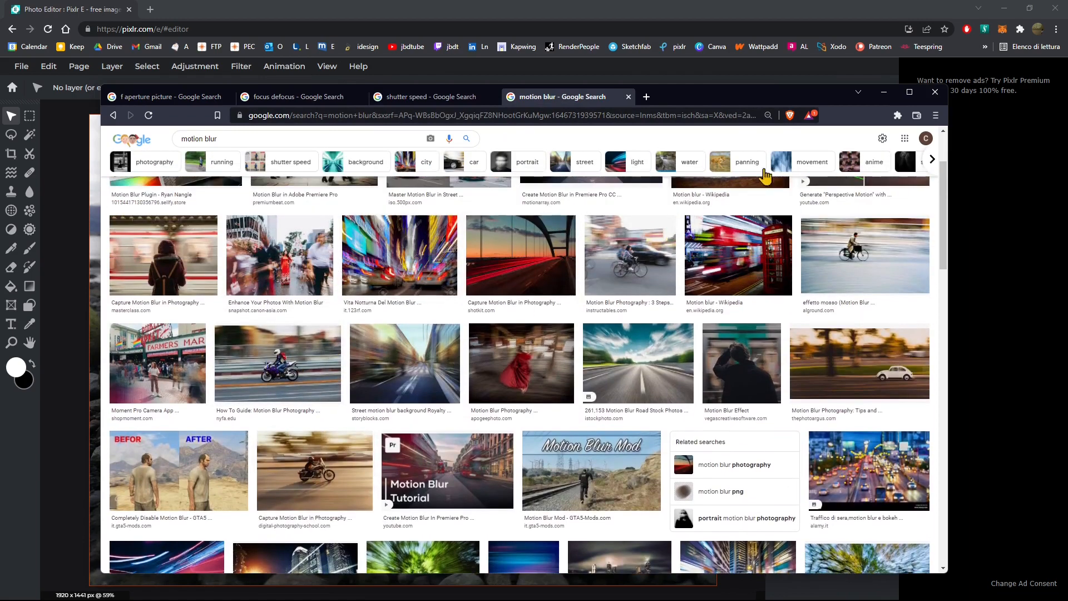
pyautogui.click(884, 92)
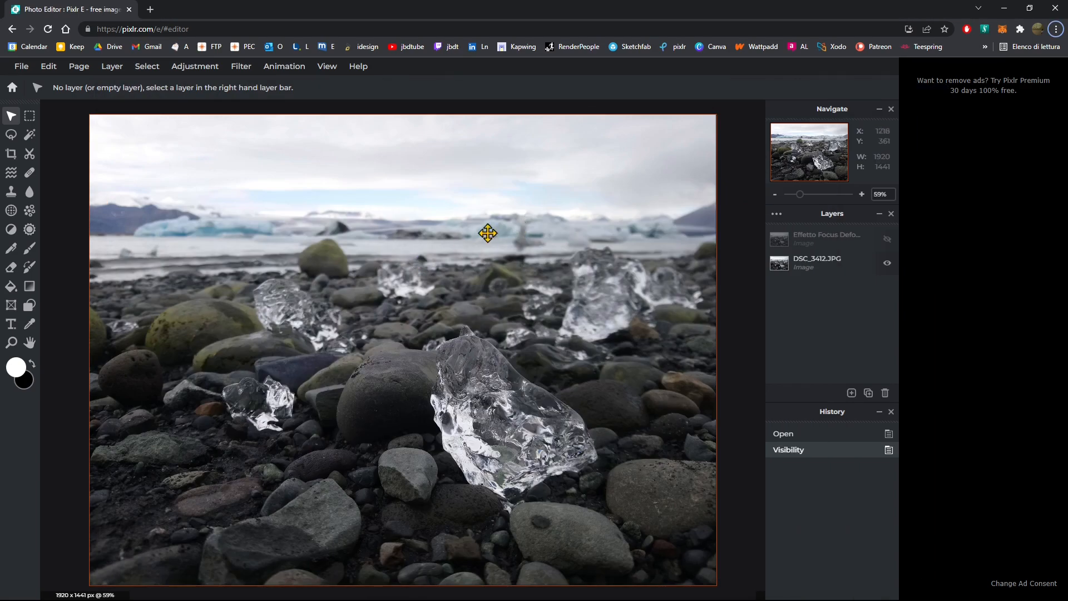
# - Pick the Blur tool and duplicate the DSC_3412.JPG image layer
pyautogui.click(31, 200)
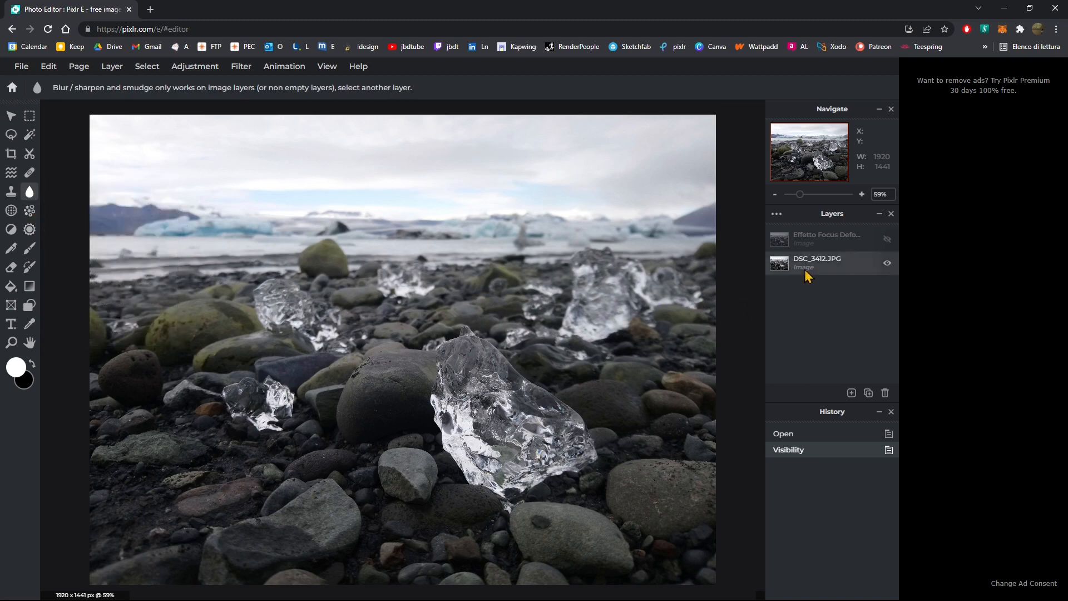
pyautogui.click(822, 270)
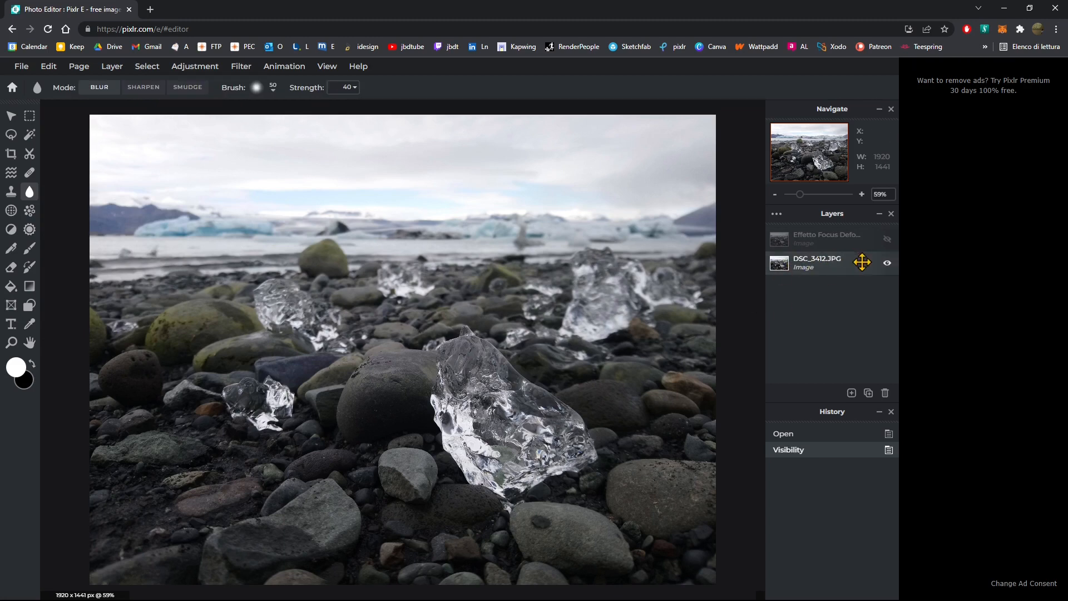
pyautogui.click(868, 393)
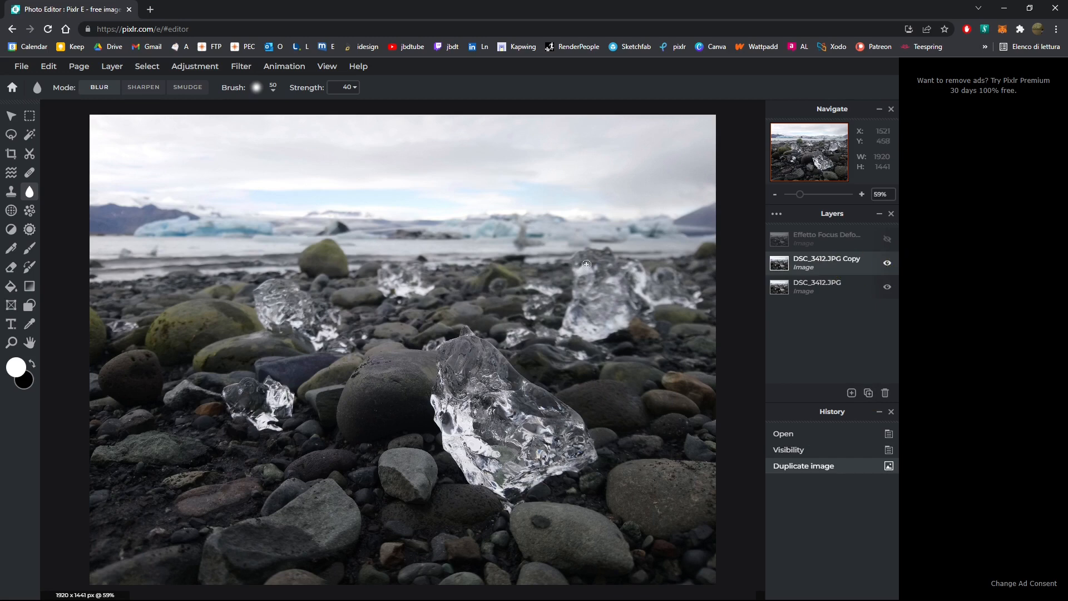
# - Rename the duplicated photo layer as Focus
pyautogui.doubleClick(816, 260)
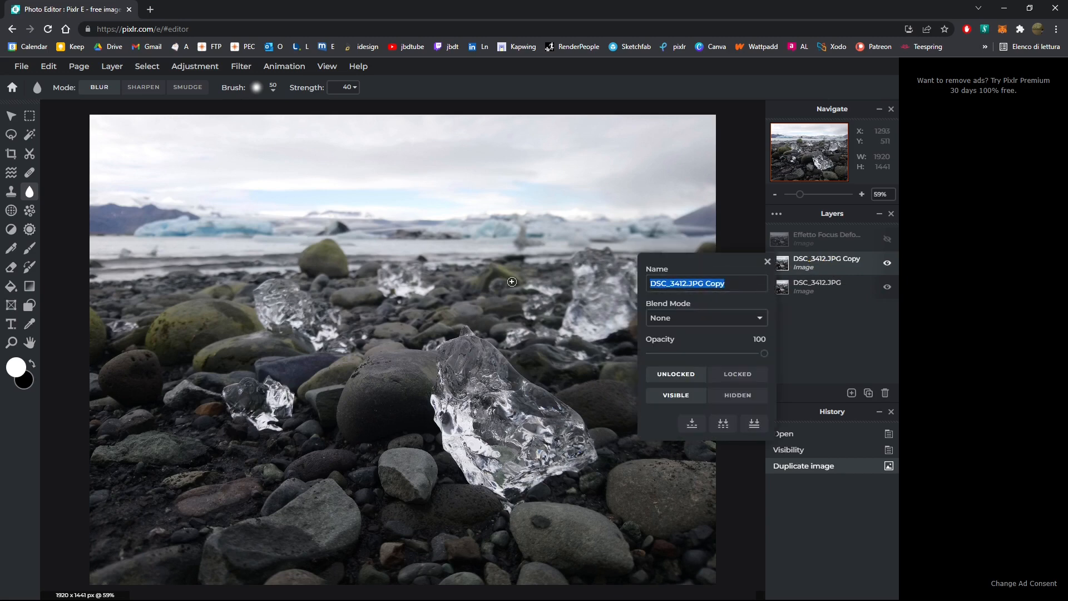
pyautogui.write('De')
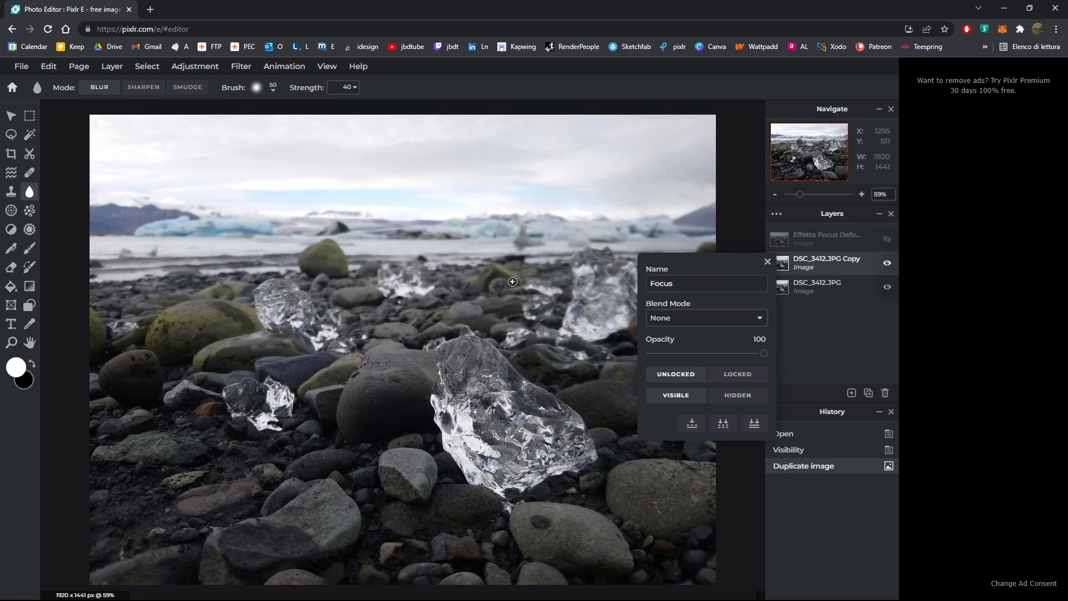
pyautogui.press('Return')
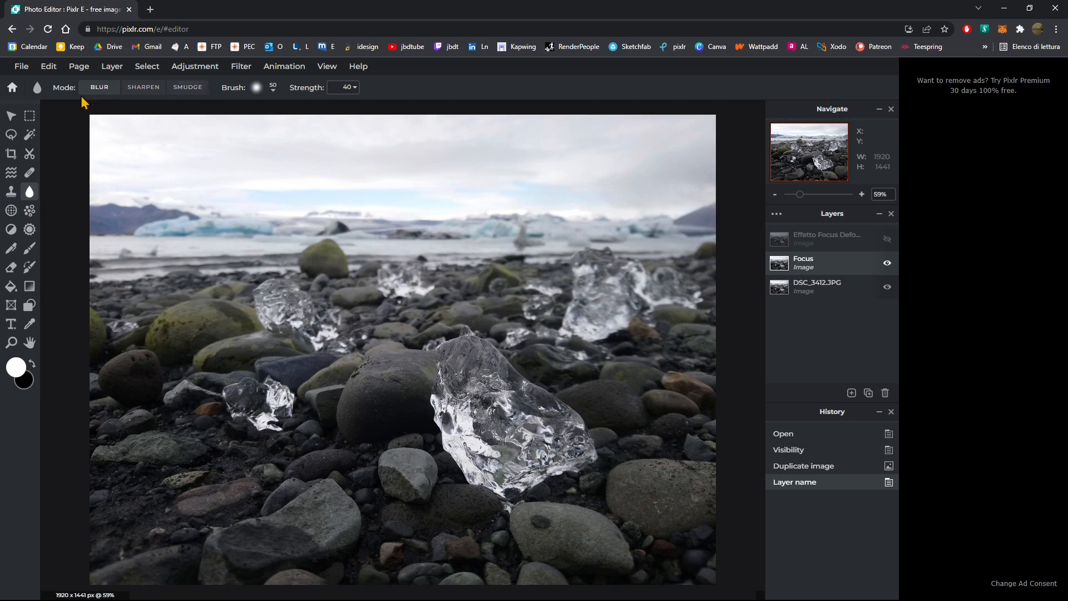
# - Set the Blur brush to a hard-edged 260 px and blur the tip of the large foreground ice block with repeated dabs
pyautogui.click(271, 90)
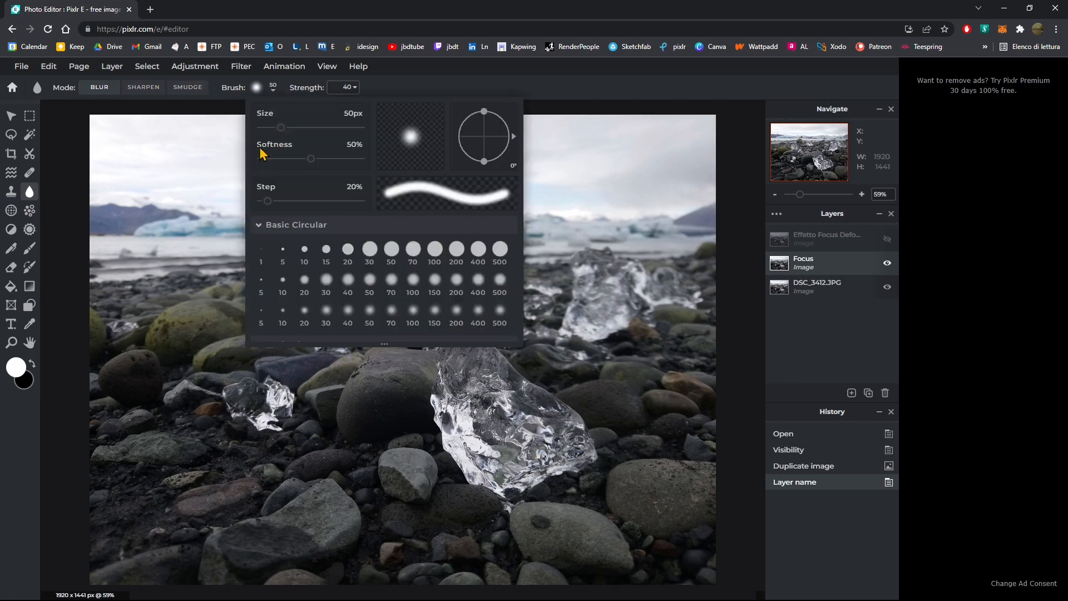
pyautogui.moveTo(282, 129)
pyautogui.mouseDown()
pyautogui.moveTo(319, 131)
pyautogui.moveTo(285, 134)
pyautogui.moveTo(307, 135)
pyautogui.moveTo(334, 172)
pyautogui.moveTo(250, 172)
pyautogui.moveTo(318, 171)
pyautogui.moveTo(254, 162)
pyautogui.mouseUp()
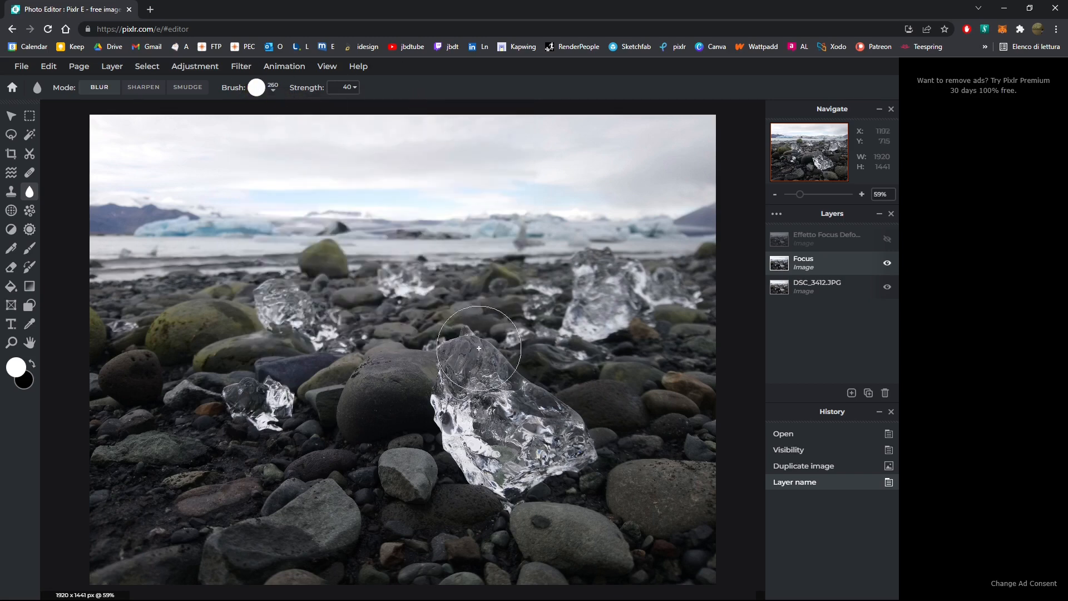
pyautogui.click(471, 341)
pyautogui.click(472, 341)
pyautogui.click(471, 342)
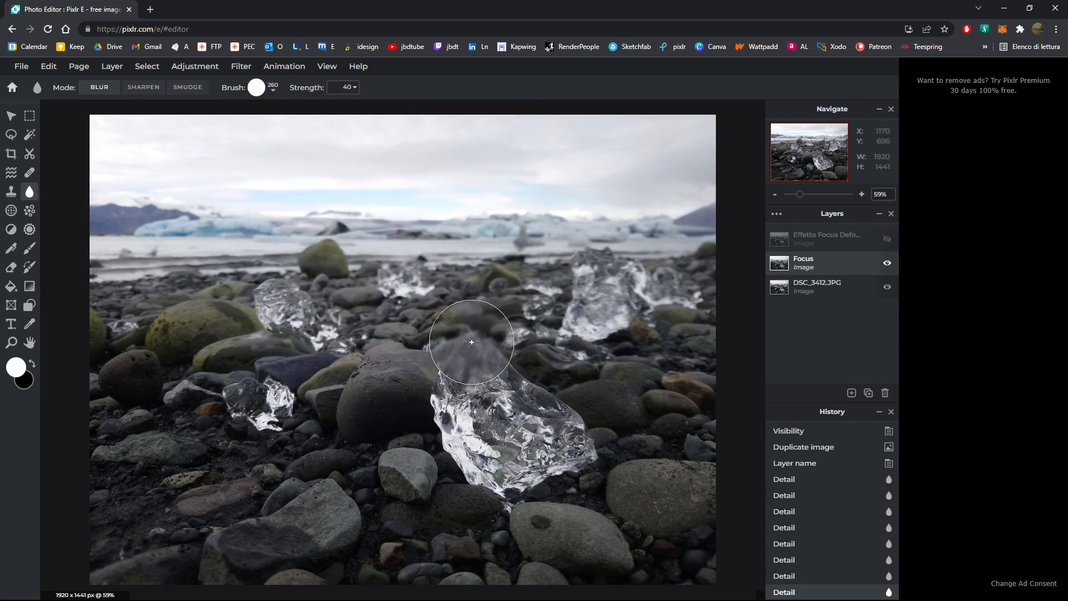
pyautogui.click(472, 341)
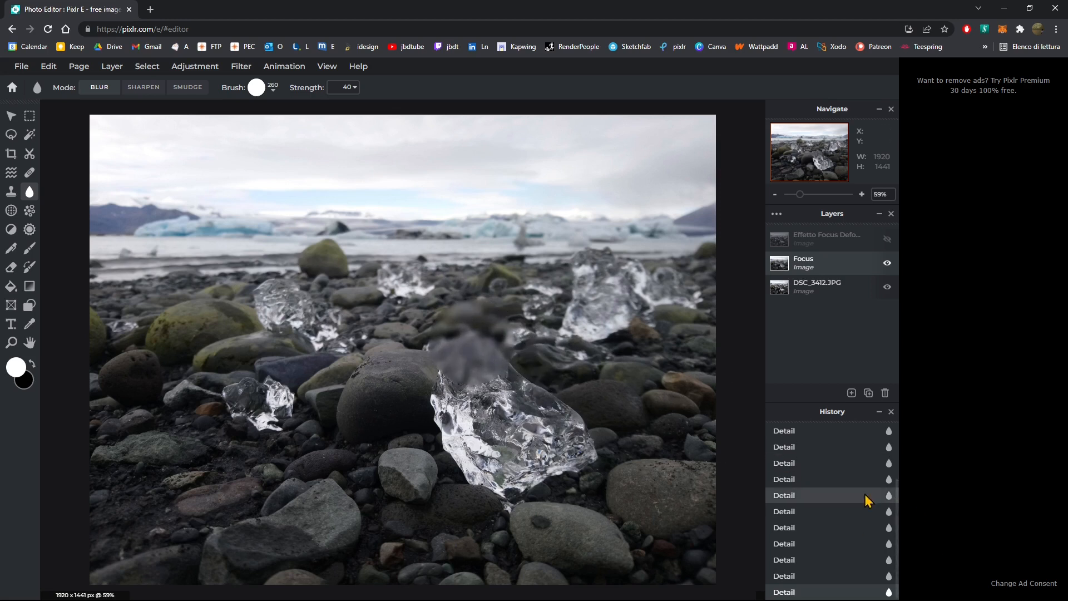
# - Step the history back to the first blur stroke and blur the foreground ice block's tip with brush softness raised to 68%
pyautogui.scroll(5, 860, 489)
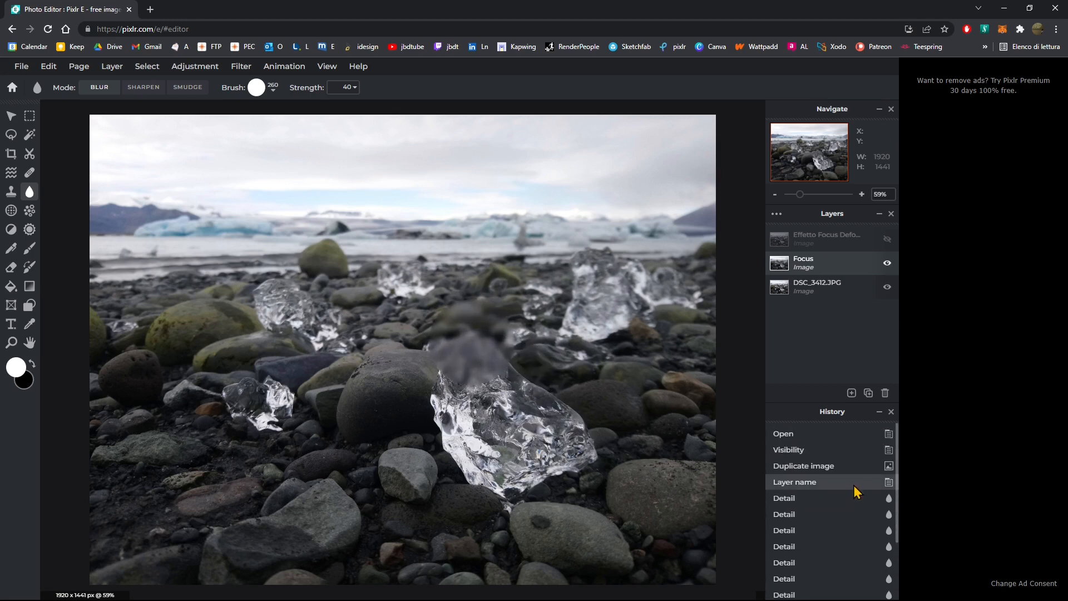
pyautogui.click(811, 497)
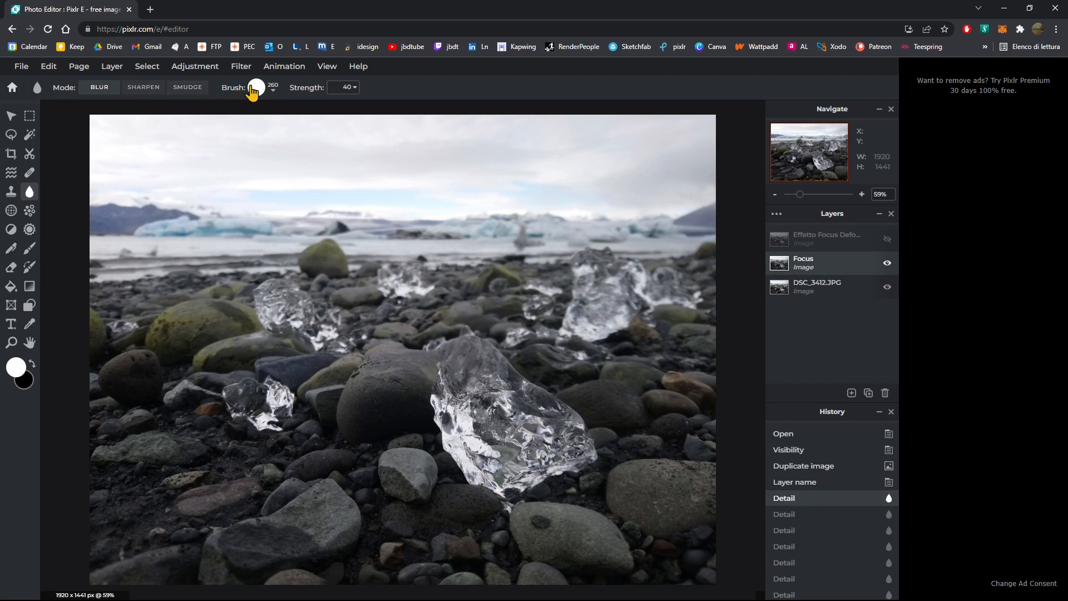
pyautogui.click(270, 90)
pyautogui.moveTo(263, 166)
pyautogui.mouseDown()
pyautogui.moveTo(351, 178)
pyautogui.moveTo(330, 174)
pyautogui.mouseUp()
pyautogui.click(454, 374)
pyautogui.moveTo(501, 374)
pyautogui.mouseDown()
pyautogui.moveTo(480, 354)
pyautogui.moveTo(448, 372)
pyautogui.moveTo(513, 379)
pyautogui.moveTo(440, 364)
pyautogui.moveTo(456, 364)
pyautogui.mouseUp()
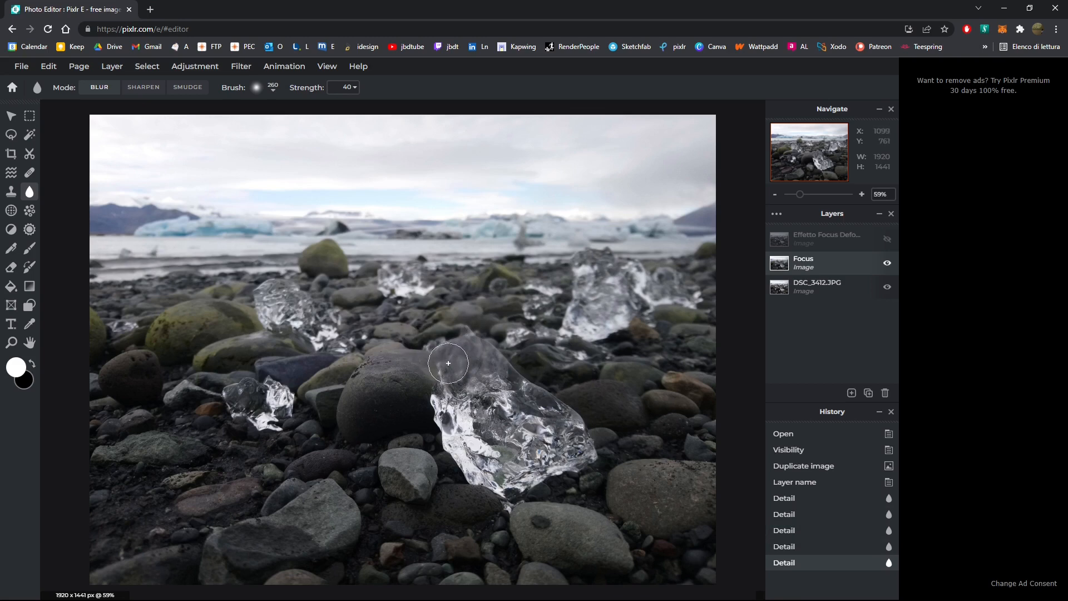
# - Undo the blur strokes, the layer renaming and the duplication of the photo layer
pyautogui.hotkey('ctrl', 'z')
pyautogui.hotkey('ctrl', 'z')
pyautogui.hotkey('ctrl', 'z')
pyautogui.hotkey('ctrl', 'z')
pyautogui.hotkey('ctrl', 'z')
pyautogui.hotkey('ctrl', 'z')
pyautogui.hotkey('ctrl', 'z')
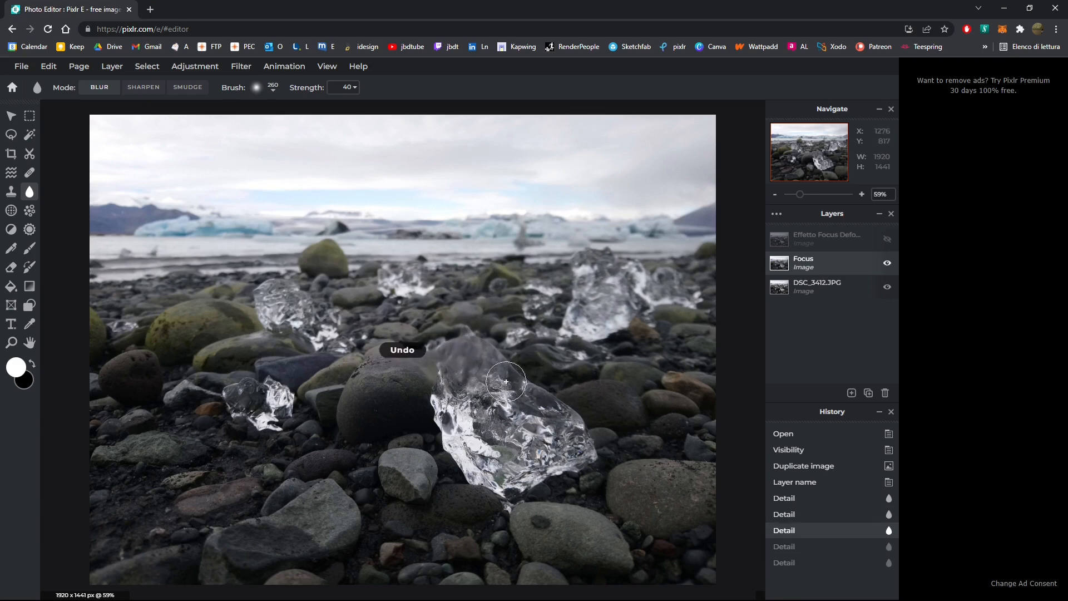
# - Blur the background shoreline, icebergs and distant ice blocks on the DSC_3412.JPG layer with the soft 260 px brush
pyautogui.scroll(4, 510, 380)
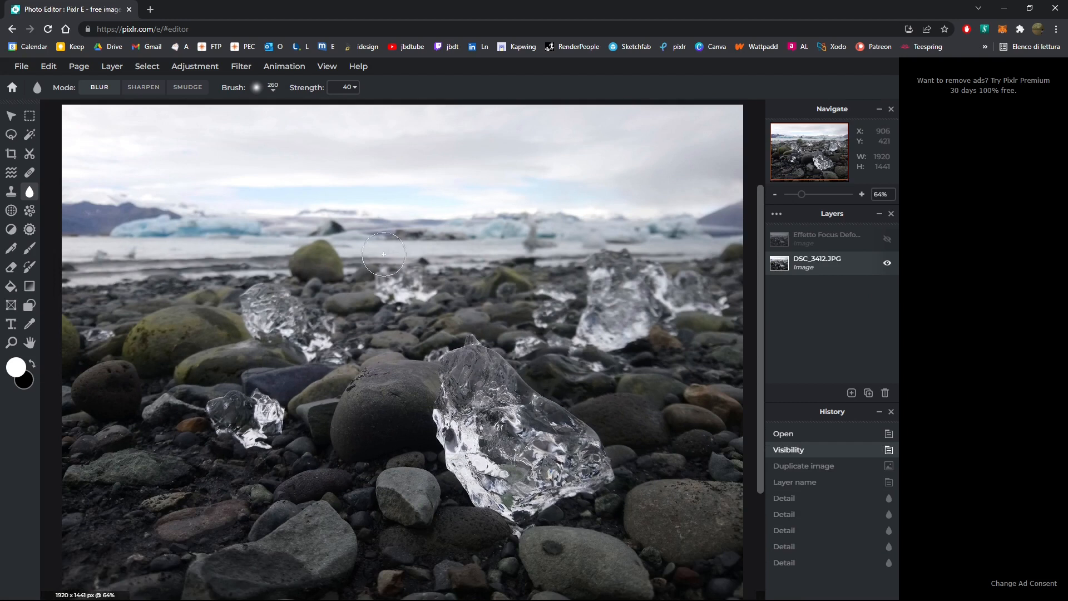
pyautogui.click(293, 271)
pyautogui.moveTo(318, 252)
pyautogui.mouseDown()
pyautogui.moveTo(334, 273)
pyautogui.moveTo(322, 268)
pyautogui.mouseUp()
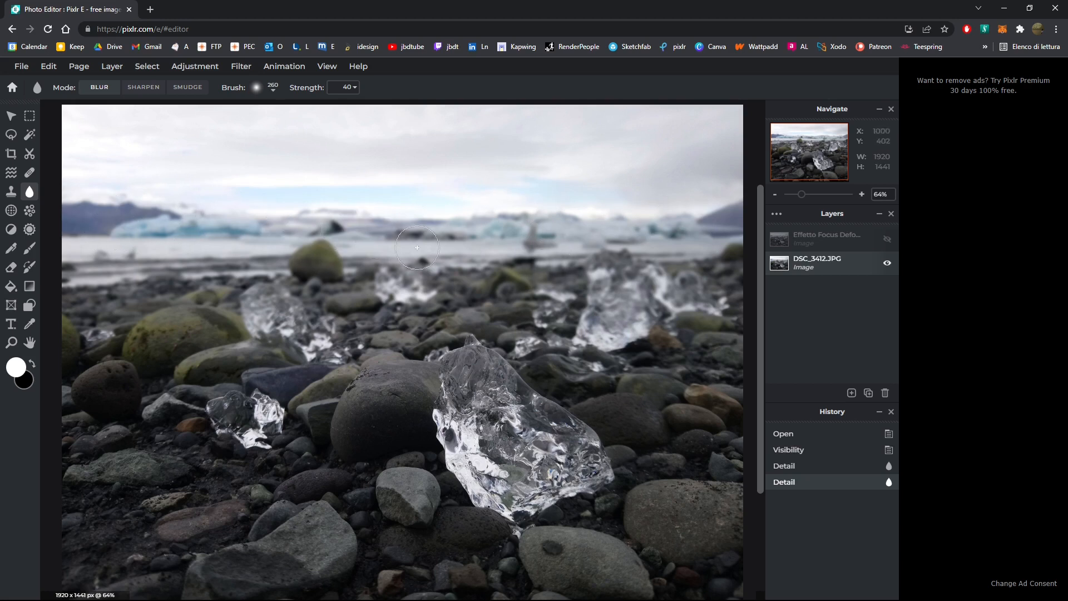
pyautogui.moveTo(417, 247)
pyautogui.mouseDown()
pyautogui.moveTo(86, 196)
pyautogui.moveTo(556, 237)
pyautogui.mouseUp()
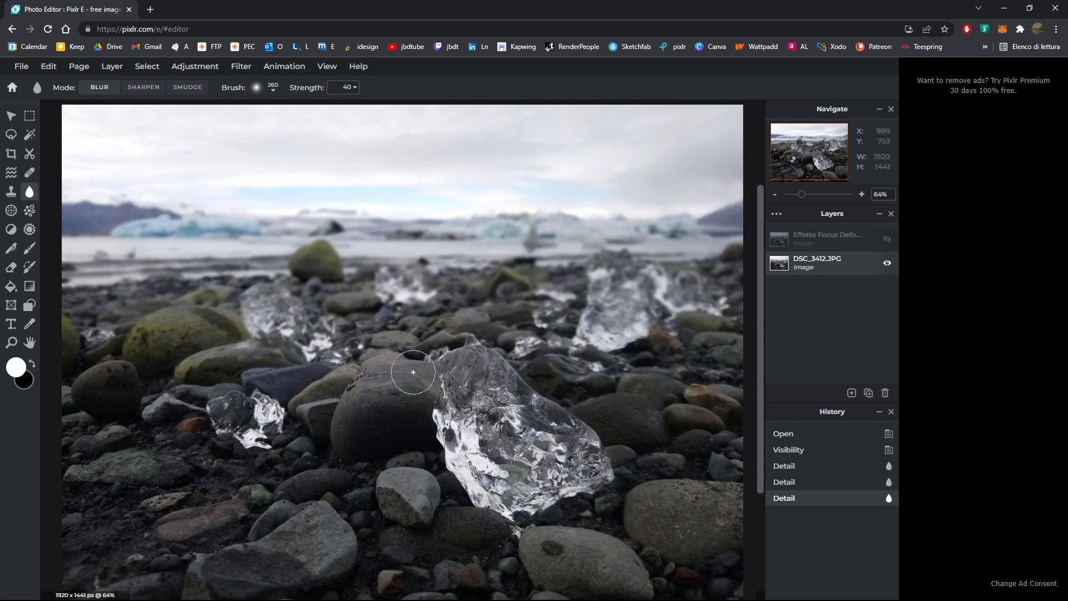
# - Switch the detail tool to Sharpen mode and set the brush step to 0%
pyautogui.scroll(-2, 459, 456)
pyautogui.scroll(1, 470, 449)
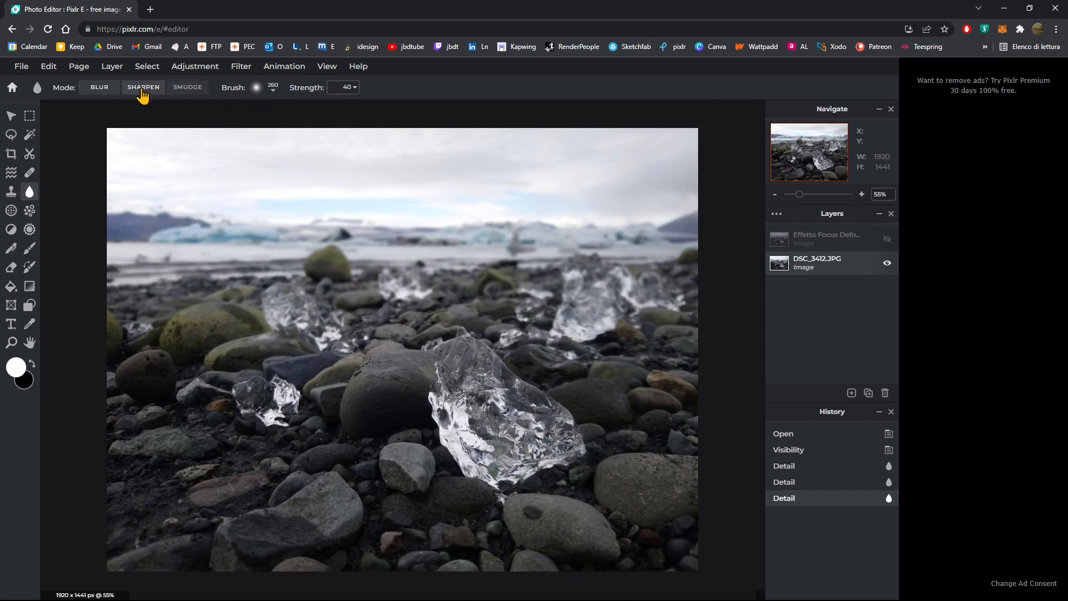
pyautogui.click(273, 91)
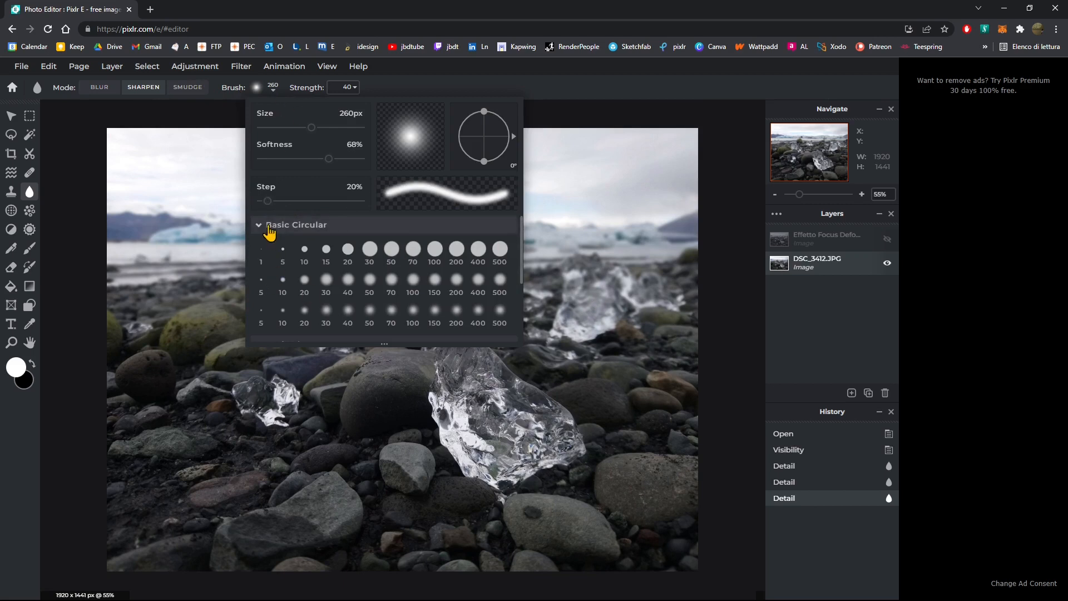
pyautogui.moveTo(282, 206)
pyautogui.mouseDown()
pyautogui.moveTo(331, 217)
pyautogui.moveTo(325, 204)
pyautogui.moveTo(259, 205)
pyautogui.mouseUp()
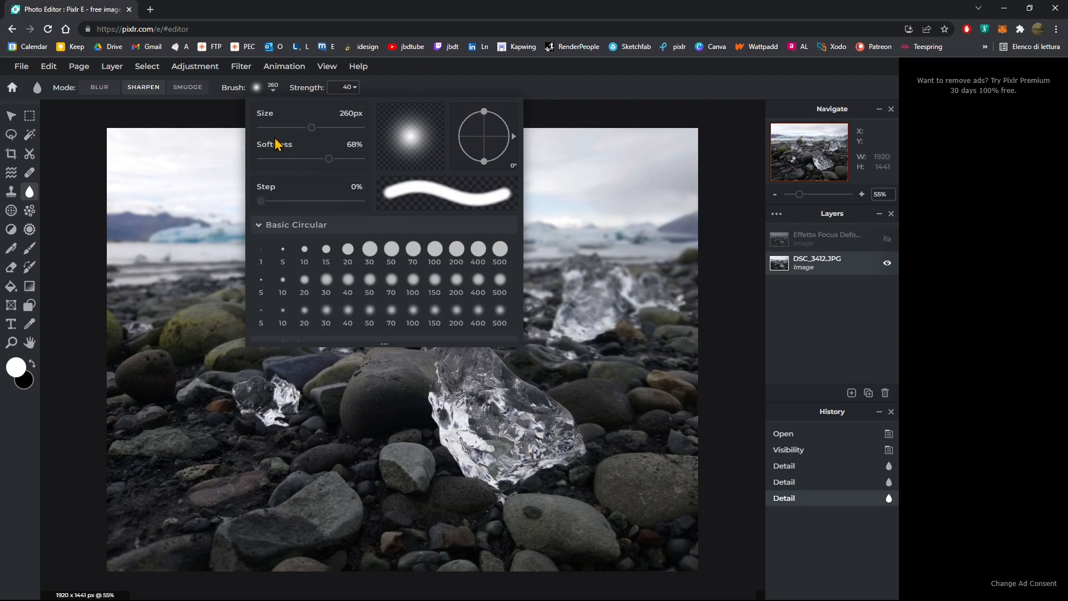
pyautogui.click(445, 96)
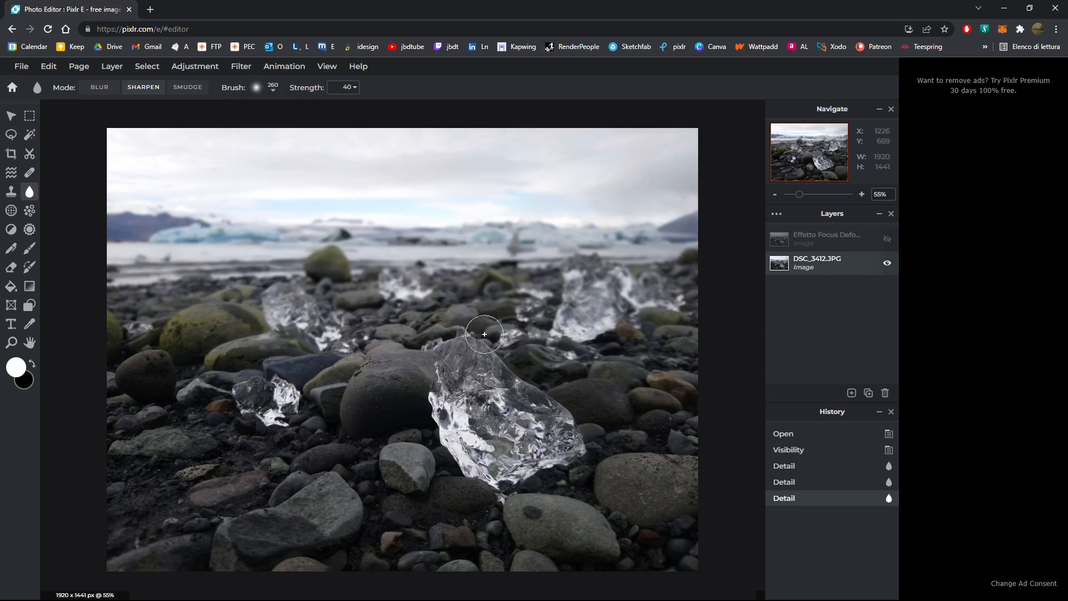
# - Sharpen the large foreground ice block with repeated strokes and undo the last stroke over the dark rock beside it
pyautogui.moveTo(472, 403)
pyautogui.mouseDown()
pyautogui.moveTo(470, 370)
pyautogui.moveTo(468, 386)
pyautogui.moveTo(572, 451)
pyautogui.moveTo(525, 463)
pyautogui.moveTo(503, 490)
pyautogui.moveTo(461, 462)
pyautogui.moveTo(452, 387)
pyautogui.moveTo(485, 386)
pyautogui.moveTo(486, 365)
pyautogui.moveTo(466, 343)
pyautogui.moveTo(494, 379)
pyautogui.moveTo(561, 416)
pyautogui.moveTo(574, 440)
pyautogui.moveTo(529, 477)
pyautogui.moveTo(463, 467)
pyautogui.mouseUp()
pyautogui.click(571, 449)
pyautogui.moveTo(480, 390)
pyautogui.mouseDown()
pyautogui.moveTo(536, 389)
pyautogui.moveTo(503, 388)
pyautogui.moveTo(559, 407)
pyautogui.moveTo(591, 369)
pyautogui.moveTo(575, 448)
pyautogui.moveTo(551, 452)
pyautogui.moveTo(514, 394)
pyautogui.moveTo(436, 370)
pyautogui.mouseUp()
pyautogui.moveTo(319, 411)
pyautogui.mouseDown()
pyautogui.moveTo(270, 385)
pyautogui.moveTo(262, 395)
pyautogui.moveTo(287, 416)
pyautogui.moveTo(253, 408)
pyautogui.moveTo(370, 381)
pyautogui.moveTo(374, 366)
pyautogui.moveTo(384, 425)
pyautogui.mouseUp()
pyautogui.hotkey('ctrl', 'z')
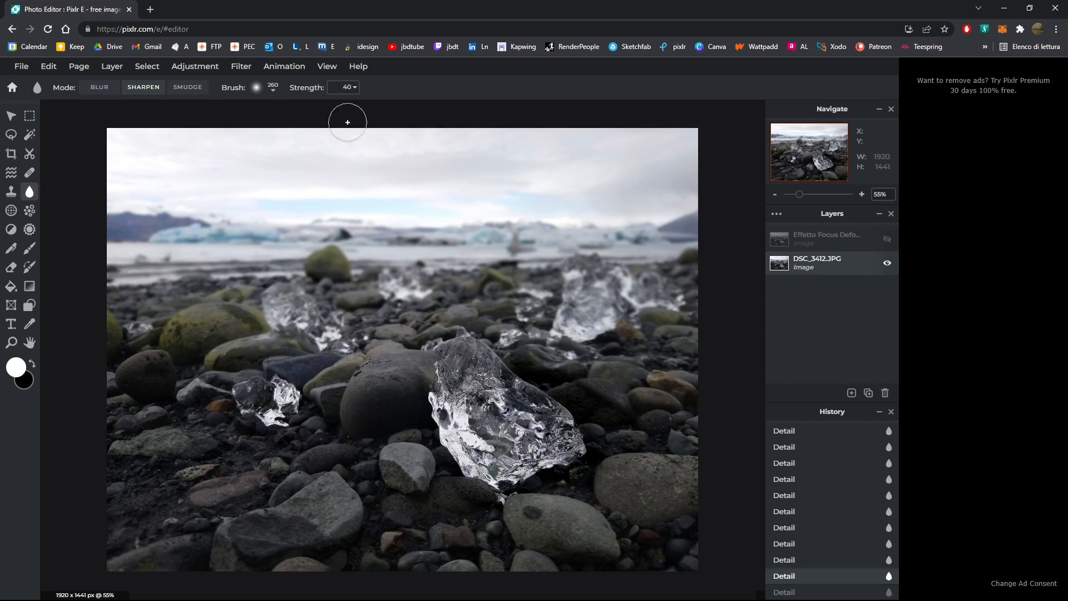
# - Set the Blur brush to strength 22, 100% softness and 170 px, and try it on the dark round rock
pyautogui.click(354, 89)
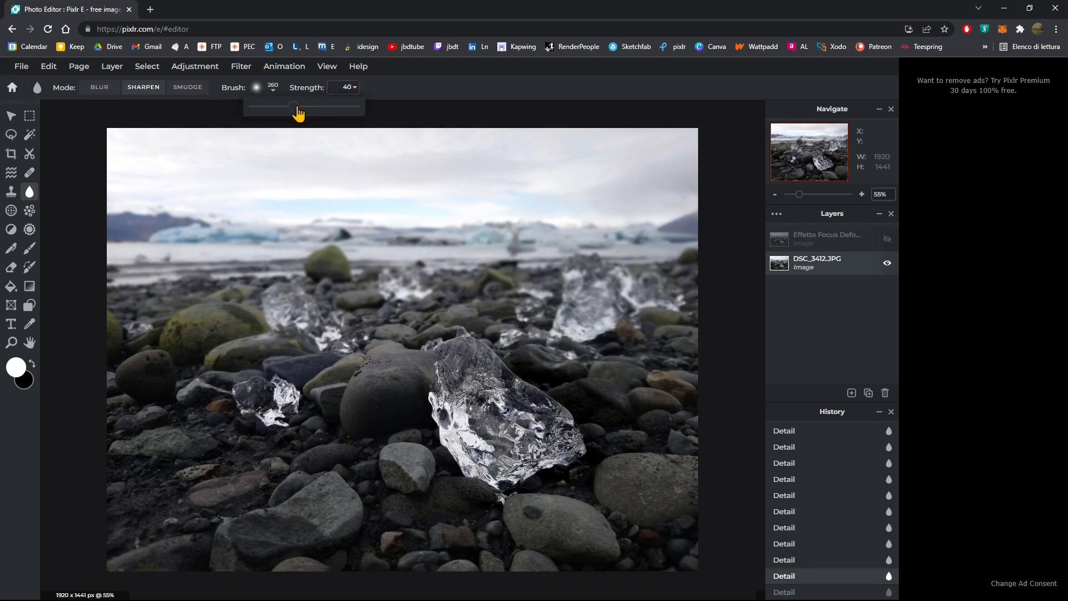
pyautogui.moveTo(298, 109); pyautogui.dragTo(274, 108)
pyautogui.click(101, 88)
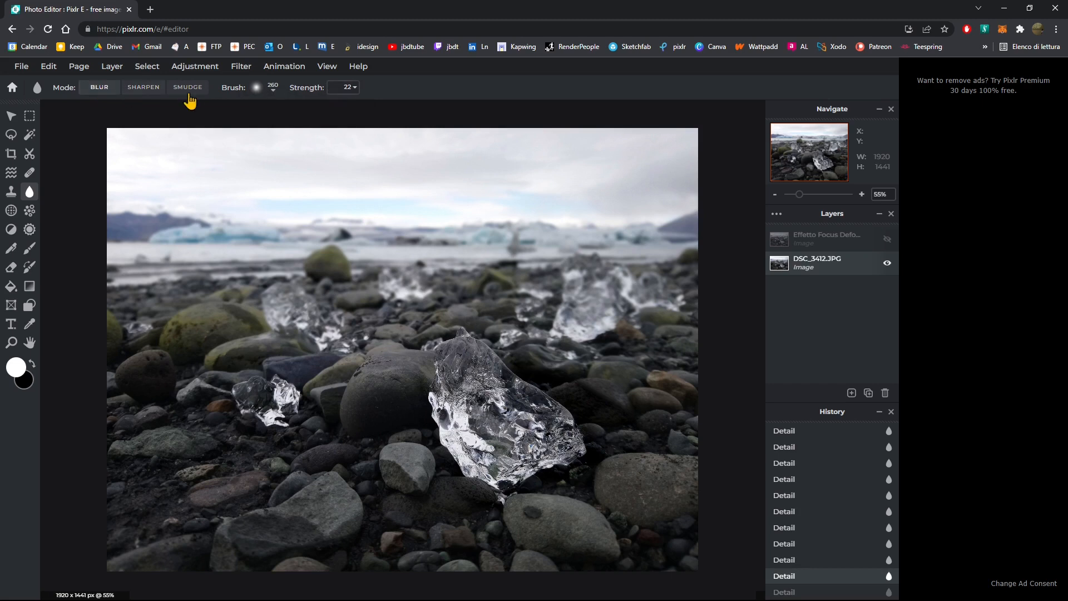
pyautogui.click(272, 90)
pyautogui.moveTo(332, 164)
pyautogui.mouseDown()
pyautogui.moveTo(320, 165)
pyautogui.moveTo(368, 165)
pyautogui.mouseUp()
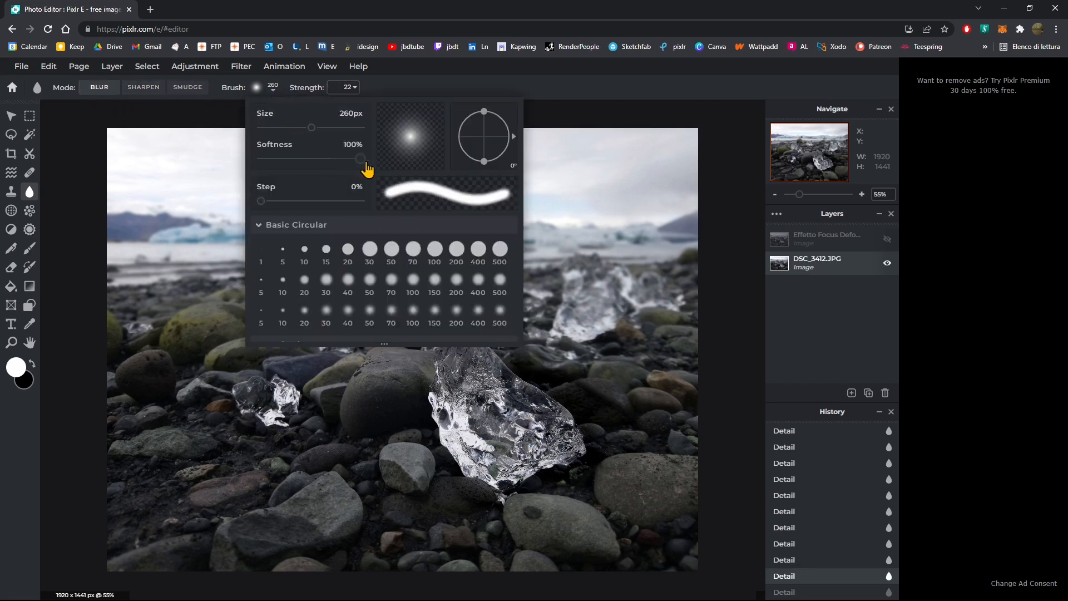
pyautogui.click(304, 128)
pyautogui.moveTo(304, 131); pyautogui.dragTo(303, 131)
pyautogui.click(591, 111)
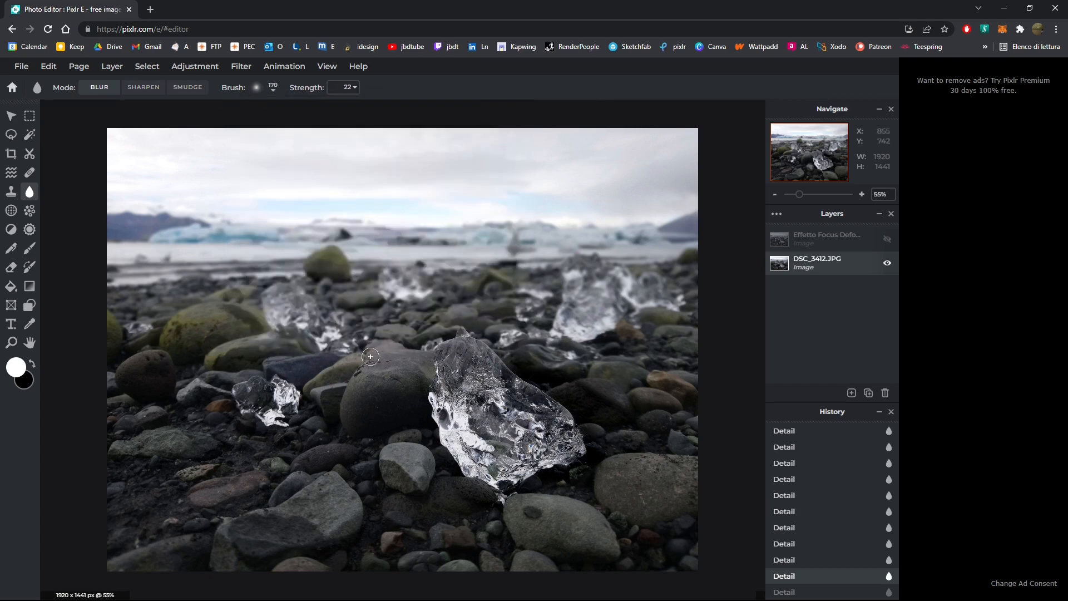
pyautogui.moveTo(370, 356); pyautogui.dragTo(362, 379)
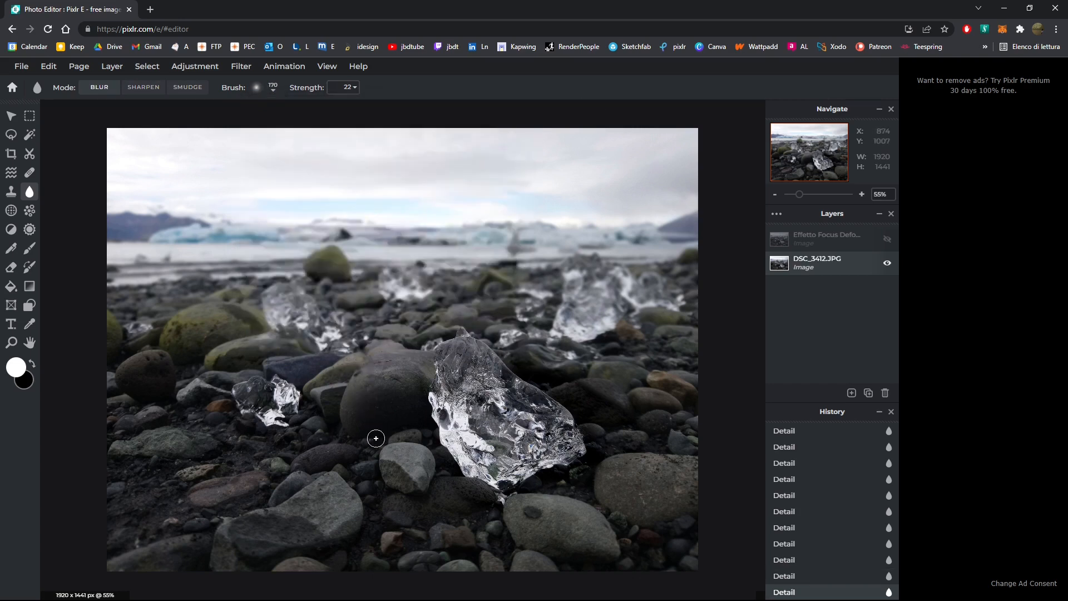
pyautogui.hotkey('ctrl', 'z')
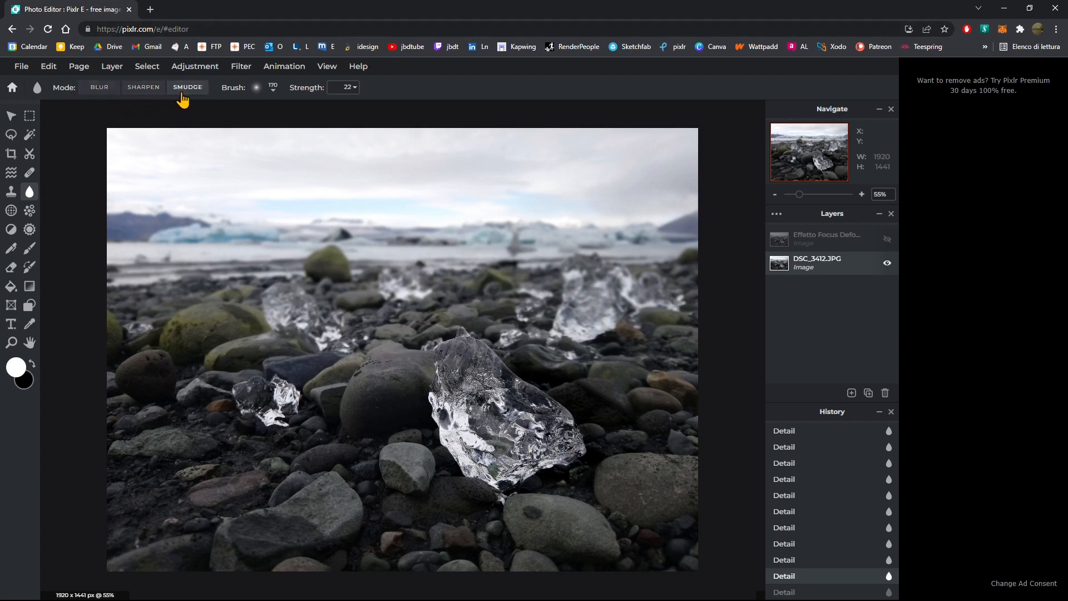
# - Switch to Smudge mode with a 690 px brush and strength 43
pyautogui.click(273, 91)
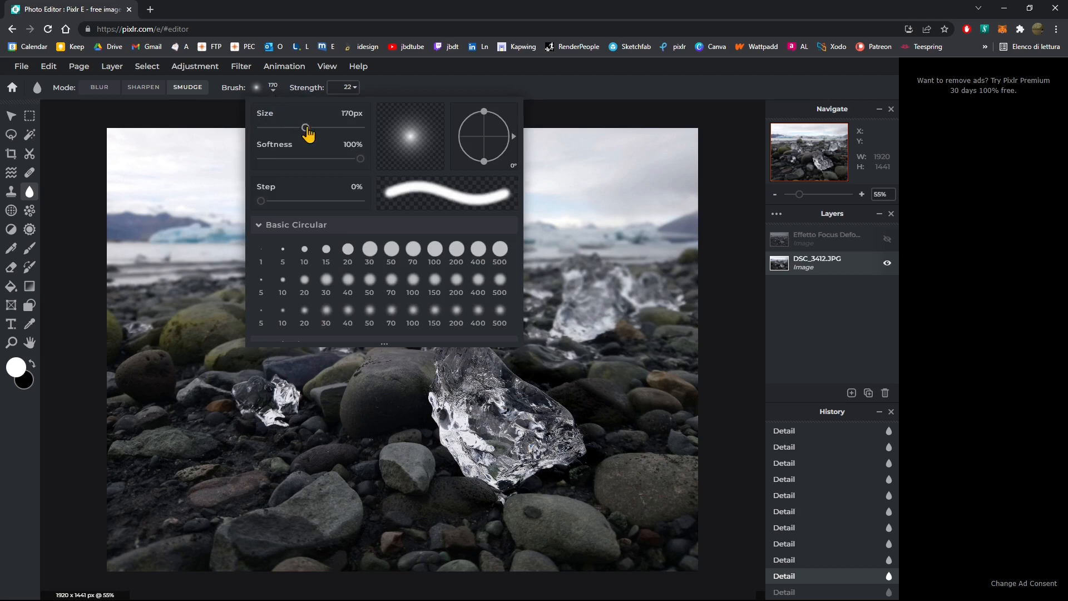
pyautogui.moveTo(305, 127); pyautogui.dragTo(327, 140)
pyautogui.click(585, 90)
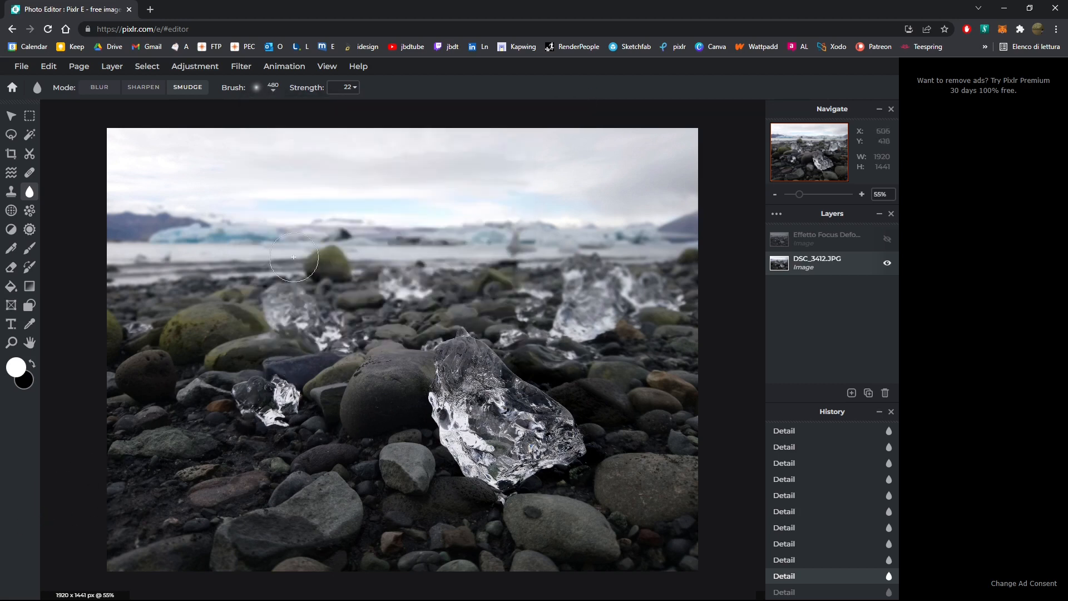
pyautogui.click(348, 87)
pyautogui.click(296, 108)
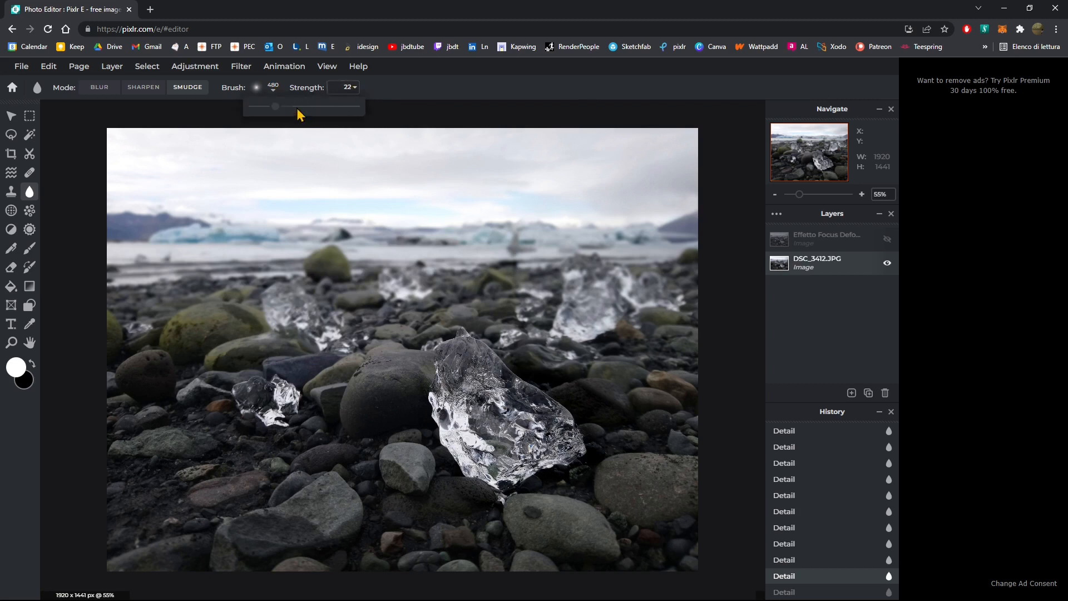
pyautogui.click(349, 87)
pyautogui.click(258, 88)
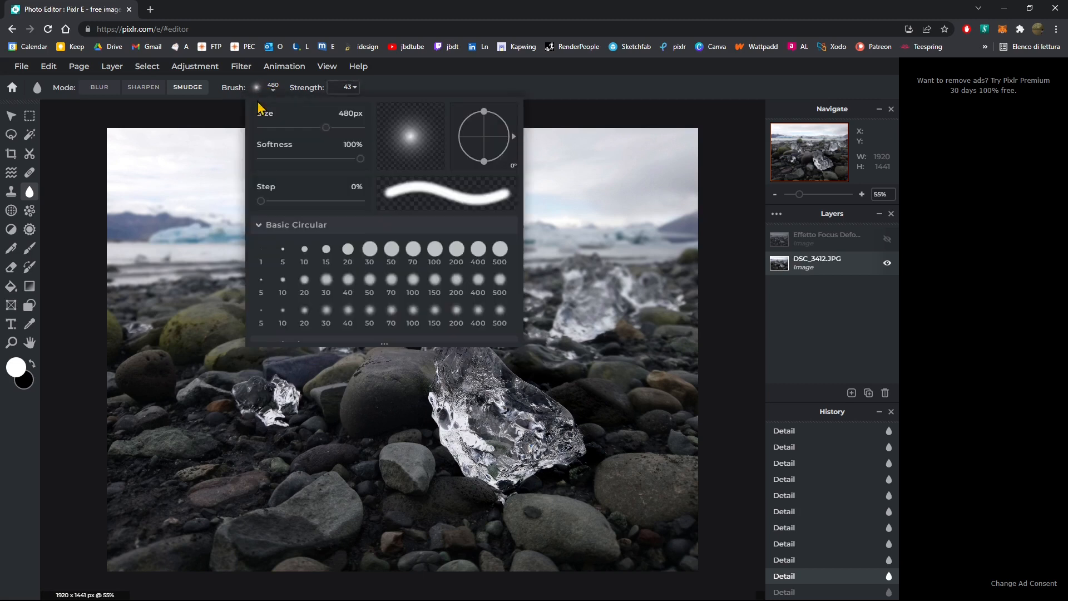
pyautogui.click(341, 129)
pyautogui.click(472, 77)
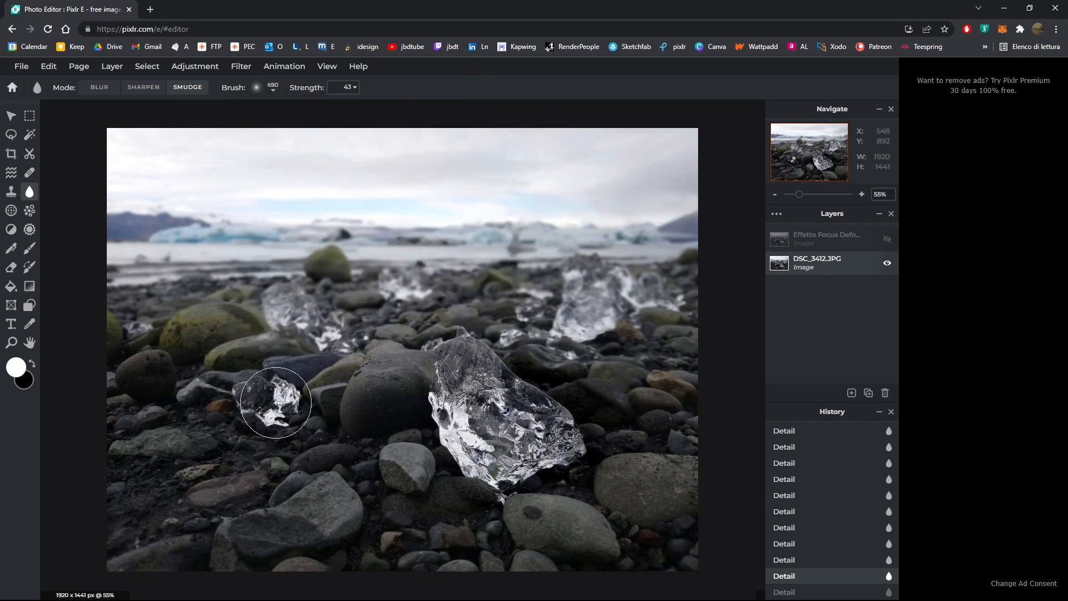
# - Try smudging the small ice block sideways across the neighbouring stones, and undo the latest strokes
pyautogui.moveTo(276, 404)
pyautogui.mouseDown()
pyautogui.moveTo(245, 400)
pyautogui.moveTo(304, 401)
pyautogui.moveTo(234, 396)
pyautogui.moveTo(292, 416)
pyautogui.moveTo(263, 398)
pyautogui.moveTo(181, 393)
pyautogui.mouseUp()
pyautogui.moveTo(262, 393); pyautogui.dragTo(167, 392)
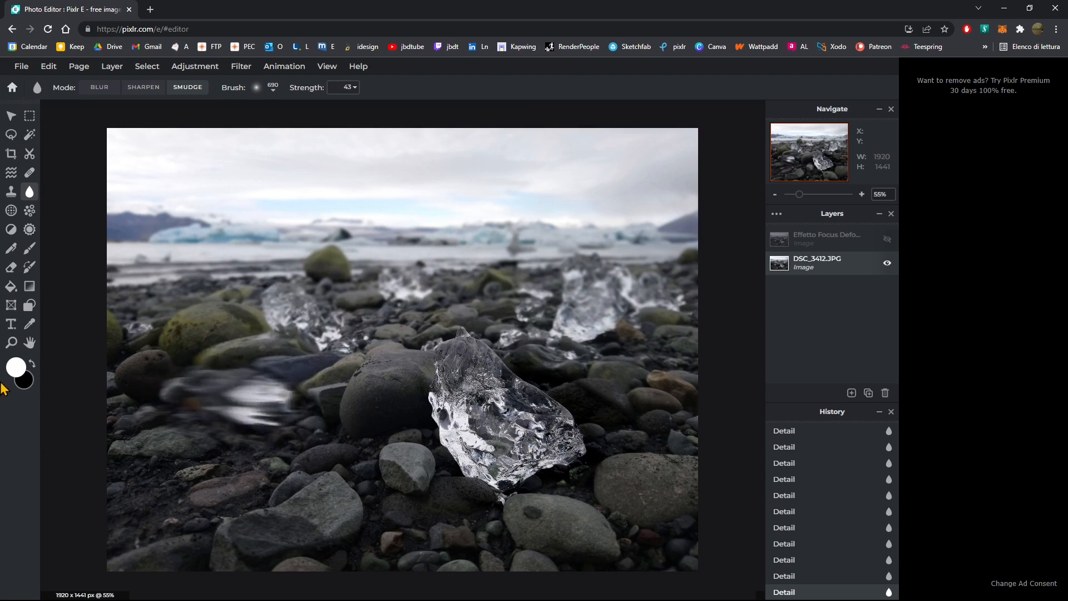
pyautogui.hotkey('ctrl', 'z')
pyautogui.hotkey('ctrl', 'z')
pyautogui.hotkey('ctrl', 'z')
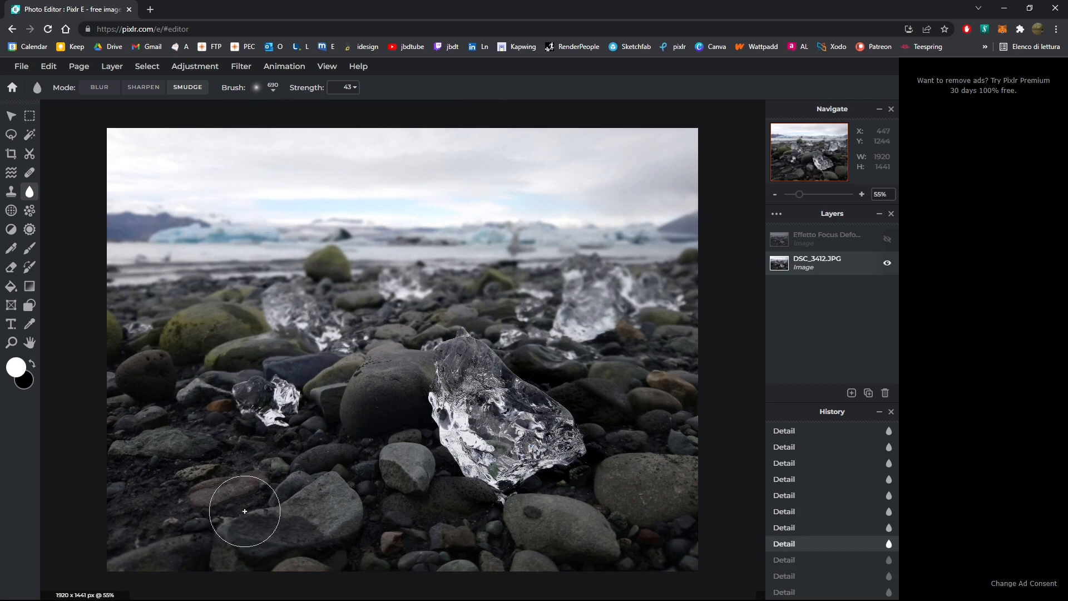
# - Enlarge the Smudge brush to 990 px
pyautogui.click(271, 91)
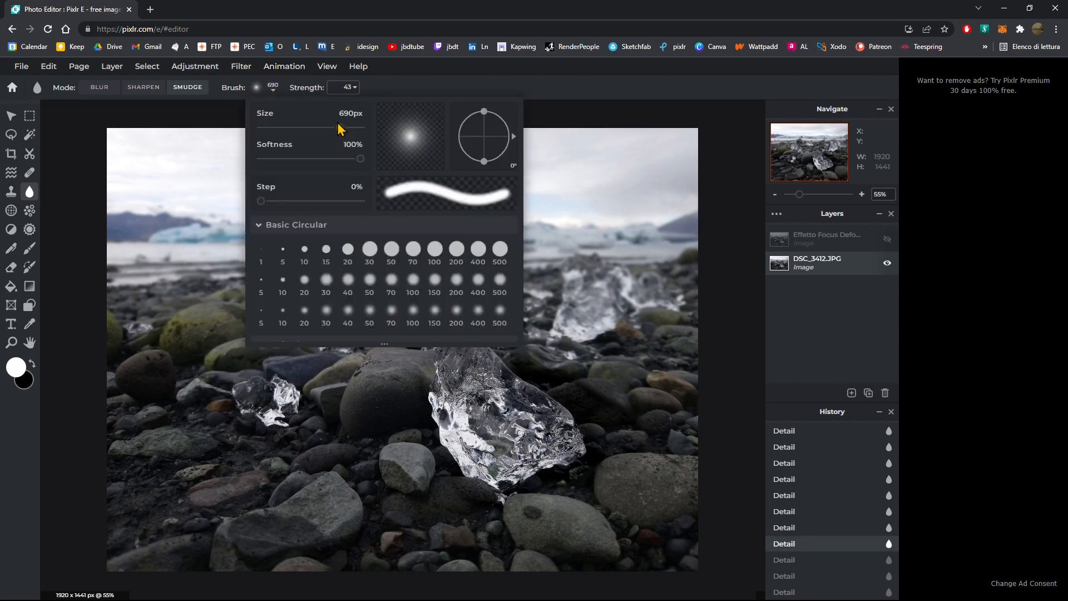
pyautogui.moveTo(341, 129)
pyautogui.mouseDown()
pyautogui.moveTo(410, 135)
pyautogui.moveTo(501, 123)
pyautogui.mouseUp()
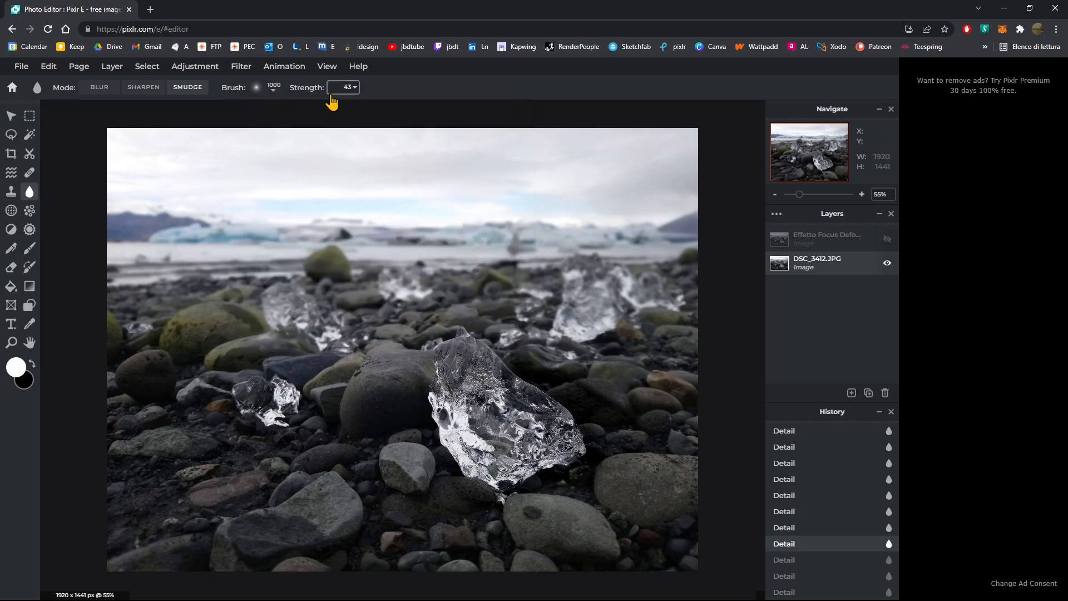
pyautogui.click(274, 89)
pyautogui.moveTo(360, 129); pyautogui.dragTo(346, 129)
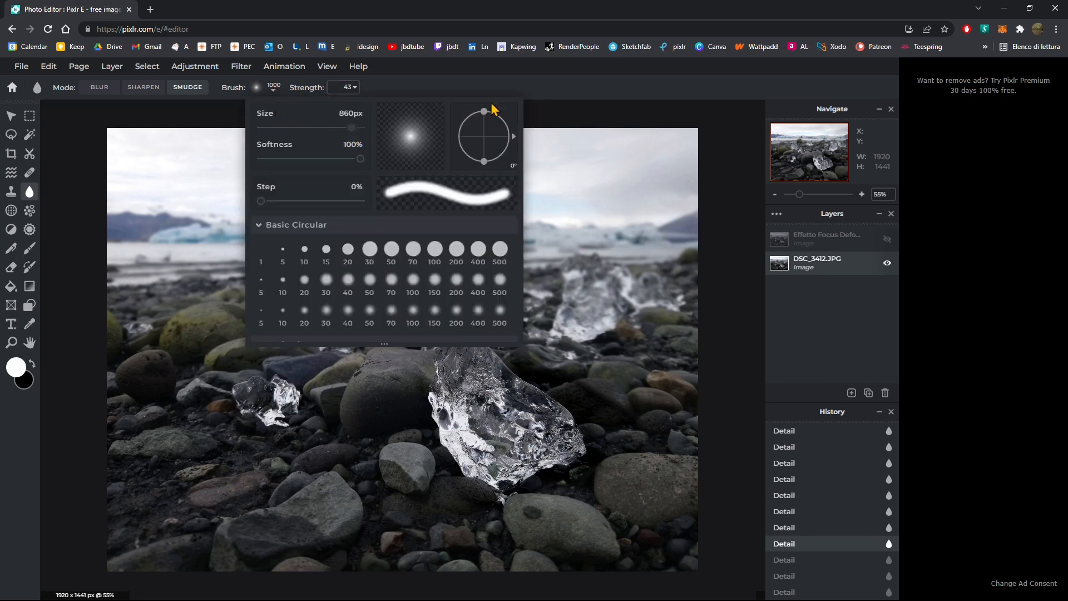
pyautogui.click(281, 90)
pyautogui.moveTo(336, 125); pyautogui.dragTo(361, 133)
# - Smudge the horizon and sky outward with several strokes across the upper part of the photo
pyautogui.moveTo(385, 223)
pyautogui.mouseDown()
pyautogui.moveTo(435, 179)
pyautogui.moveTo(452, 197)
pyautogui.moveTo(532, 195)
pyautogui.mouseUp()
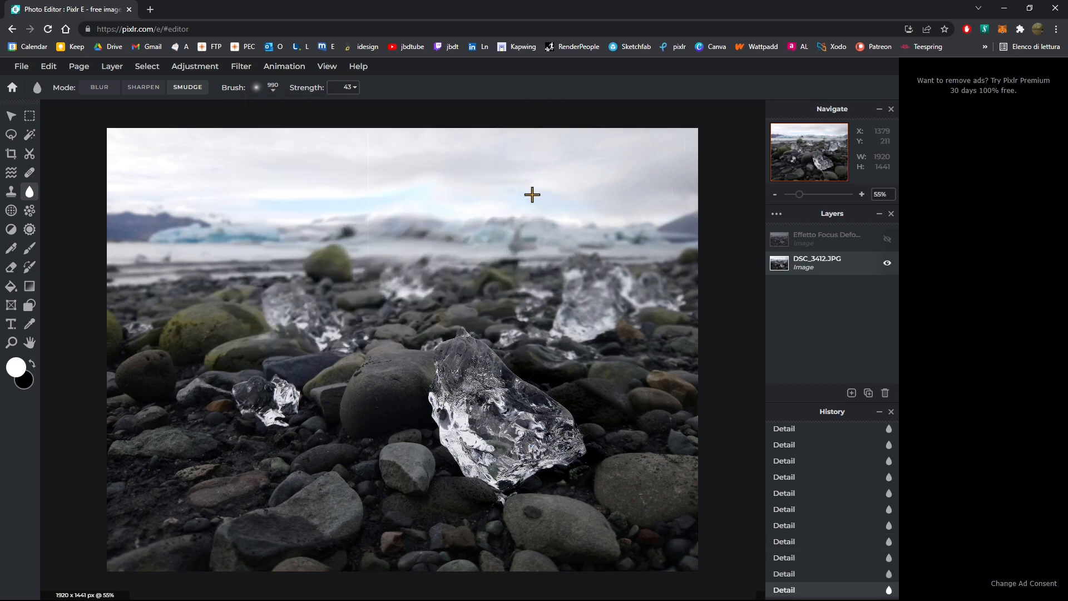
pyautogui.moveTo(628, 214); pyautogui.dragTo(670, 172)
pyautogui.moveTo(421, 173); pyautogui.dragTo(423, 161)
pyautogui.moveTo(288, 170); pyautogui.dragTo(270, 153)
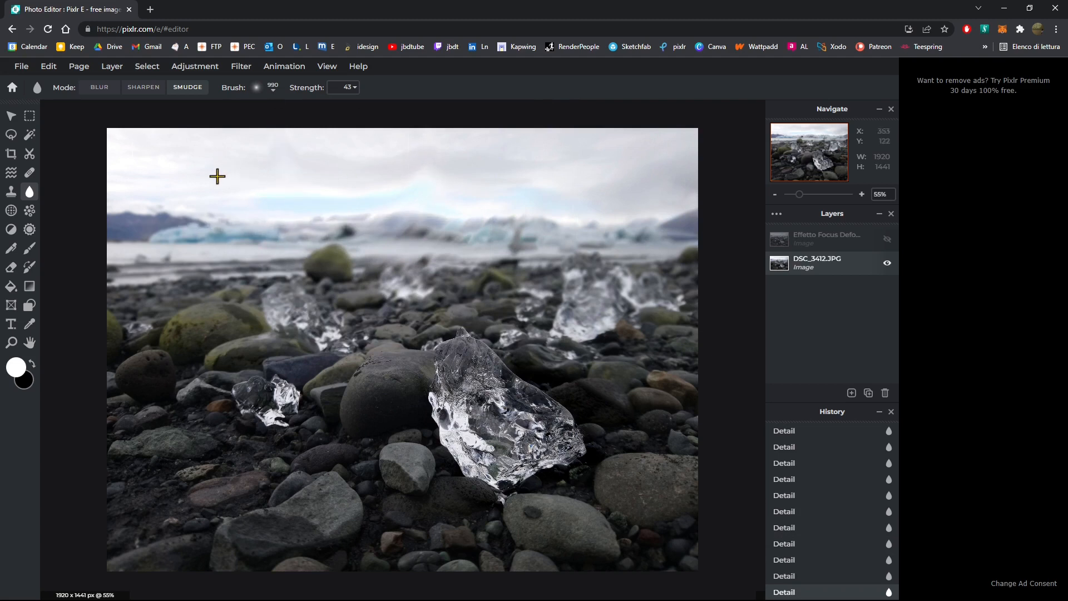
pyautogui.moveTo(162, 181); pyautogui.dragTo(137, 177)
# - Smudge the photo's left, bottom and right edges outward and finish with strokes across the sky
pyautogui.moveTo(127, 318); pyautogui.dragTo(102, 388)
pyautogui.moveTo(129, 445)
pyautogui.mouseDown()
pyautogui.moveTo(86, 519)
pyautogui.moveTo(111, 549)
pyautogui.moveTo(103, 592)
pyautogui.mouseUp()
pyautogui.moveTo(228, 567)
pyautogui.mouseDown()
pyautogui.moveTo(311, 598)
pyautogui.moveTo(397, 565)
pyautogui.moveTo(405, 590)
pyautogui.moveTo(467, 566)
pyautogui.moveTo(528, 573)
pyautogui.moveTo(604, 552)
pyautogui.moveTo(649, 588)
pyautogui.moveTo(668, 510)
pyautogui.moveTo(698, 487)
pyautogui.moveTo(728, 490)
pyautogui.moveTo(702, 381)
pyautogui.moveTo(702, 329)
pyautogui.moveTo(676, 299)
pyautogui.moveTo(703, 292)
pyautogui.moveTo(702, 177)
pyautogui.mouseUp()
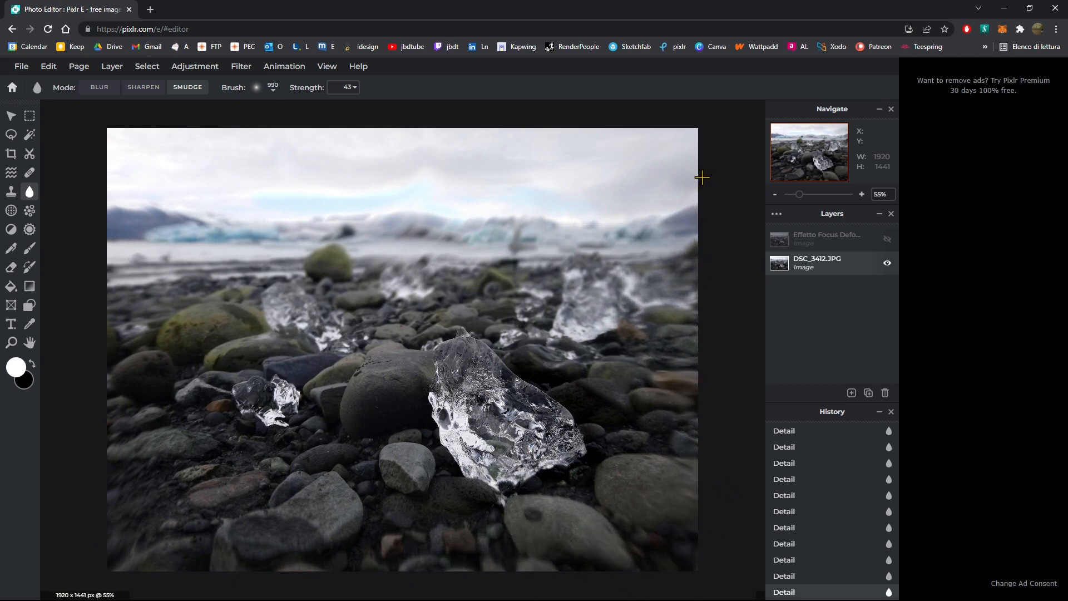
pyautogui.moveTo(598, 138)
pyautogui.mouseDown()
pyautogui.moveTo(492, 164)
pyautogui.moveTo(588, 171)
pyautogui.moveTo(609, 158)
pyautogui.moveTo(629, 175)
pyautogui.moveTo(692, 148)
pyautogui.moveTo(587, 155)
pyautogui.moveTo(555, 181)
pyautogui.moveTo(601, 175)
pyautogui.moveTo(647, 158)
pyautogui.moveTo(654, 167)
pyautogui.moveTo(368, 190)
pyautogui.moveTo(231, 190)
pyautogui.moveTo(237, 167)
pyautogui.moveTo(336, 167)
pyautogui.moveTo(234, 157)
pyautogui.mouseUp()
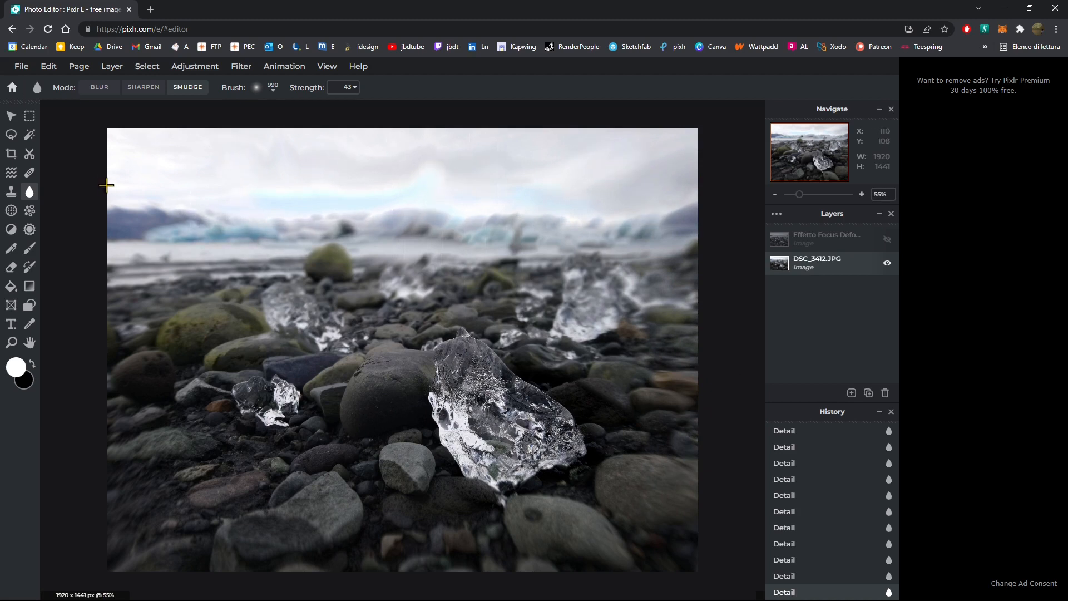
pyautogui.moveTo(107, 186); pyautogui.dragTo(175, 153)
# - Open the swan photo P_20210220_163809 and pre-resize it to Full HD, 1920 x 1440
pyautogui.click(21, 66)
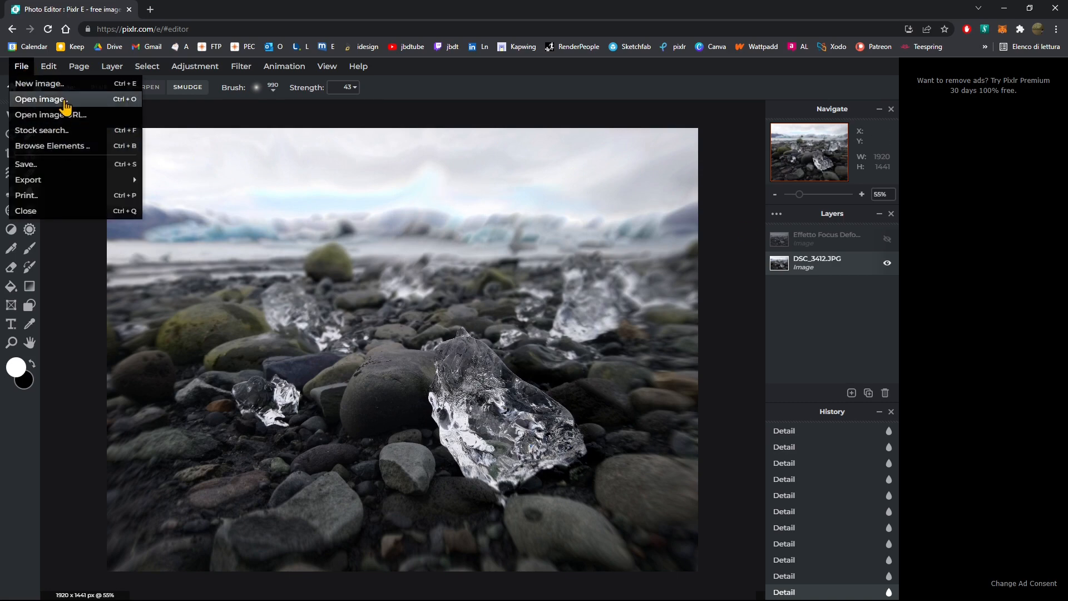
pyautogui.click(65, 101)
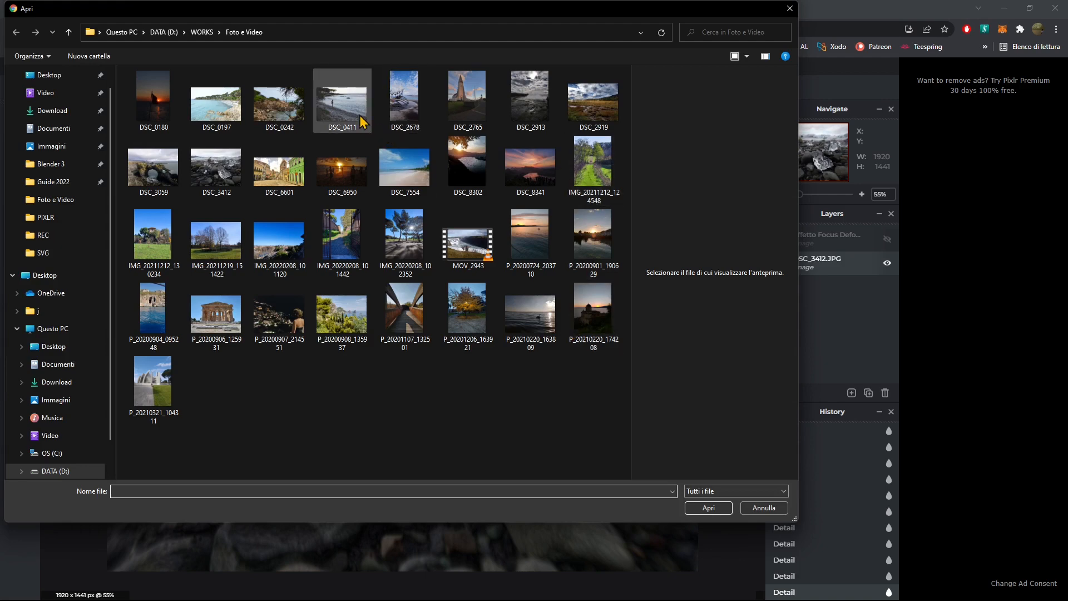
pyautogui.click(530, 314)
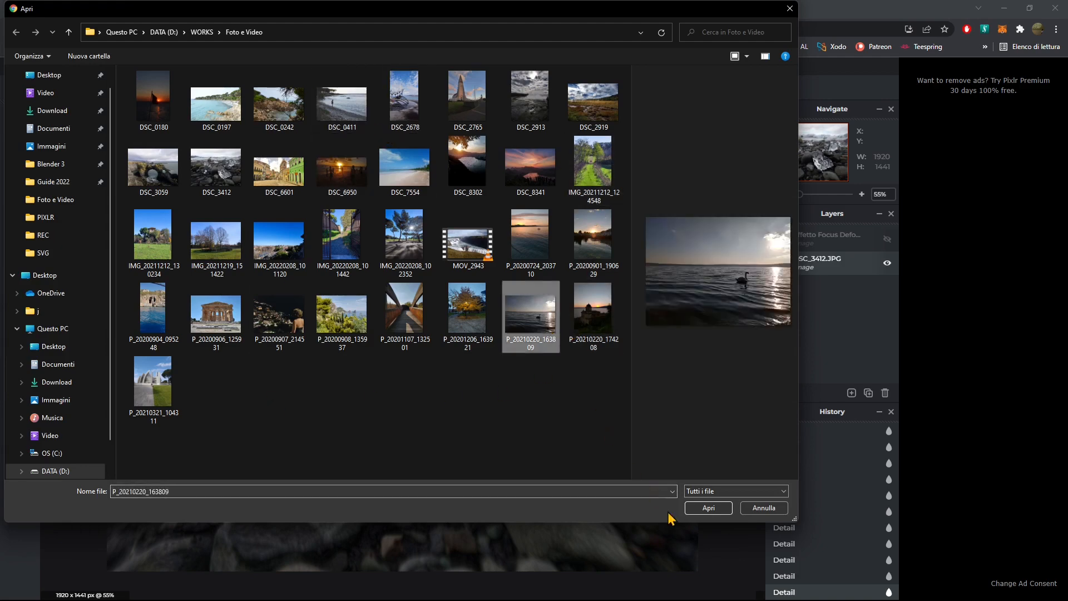
pyautogui.click(710, 511)
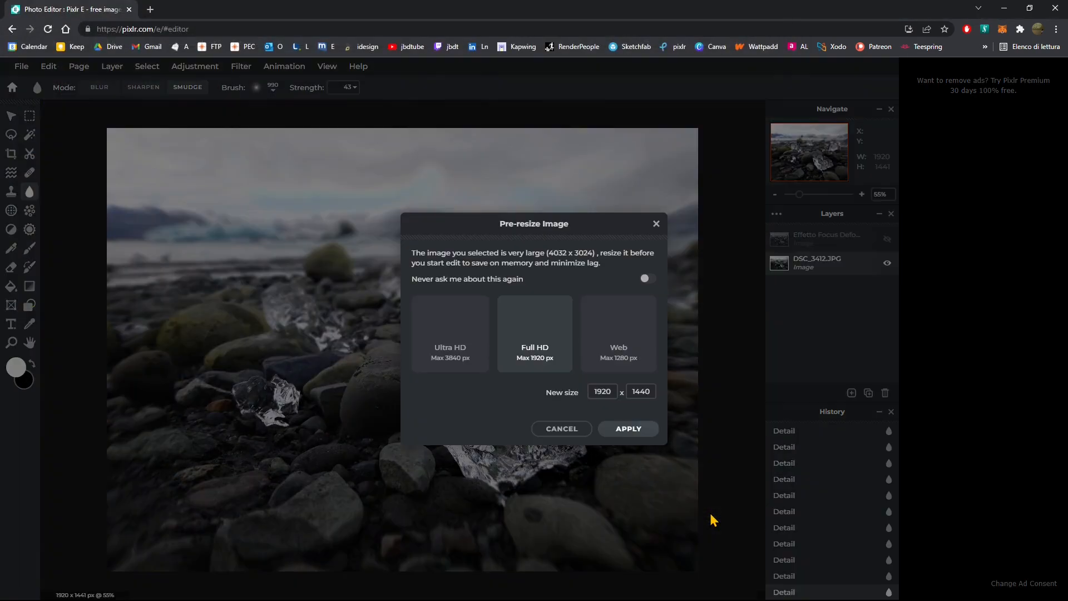
pyautogui.click(610, 434)
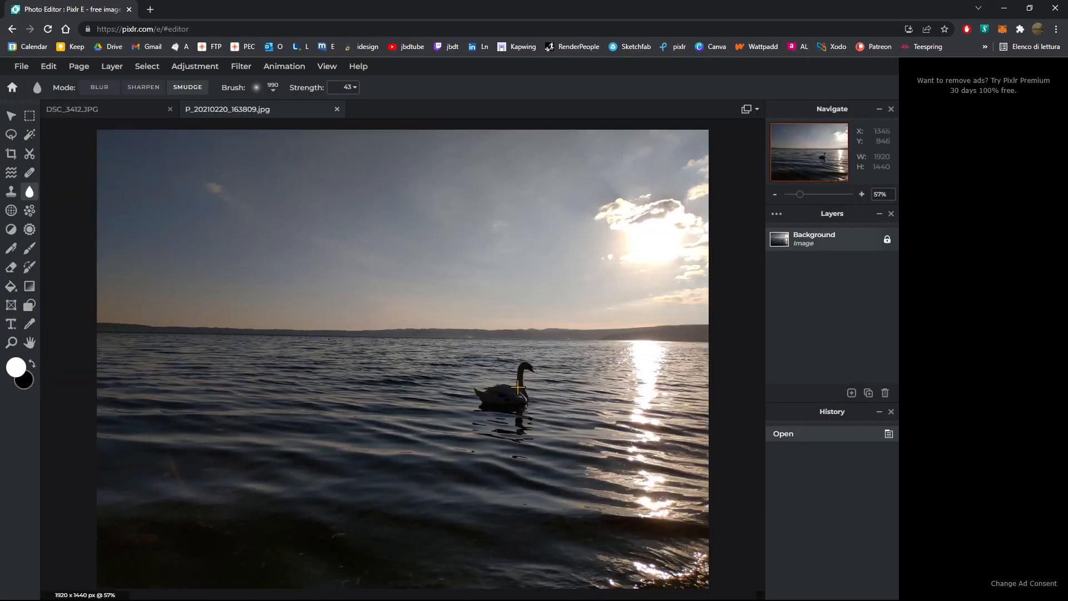
# - Test a short smudge on the swan and reduce the Smudge brush size to 320 px
pyautogui.moveTo(518, 386); pyautogui.dragTo(515, 387)
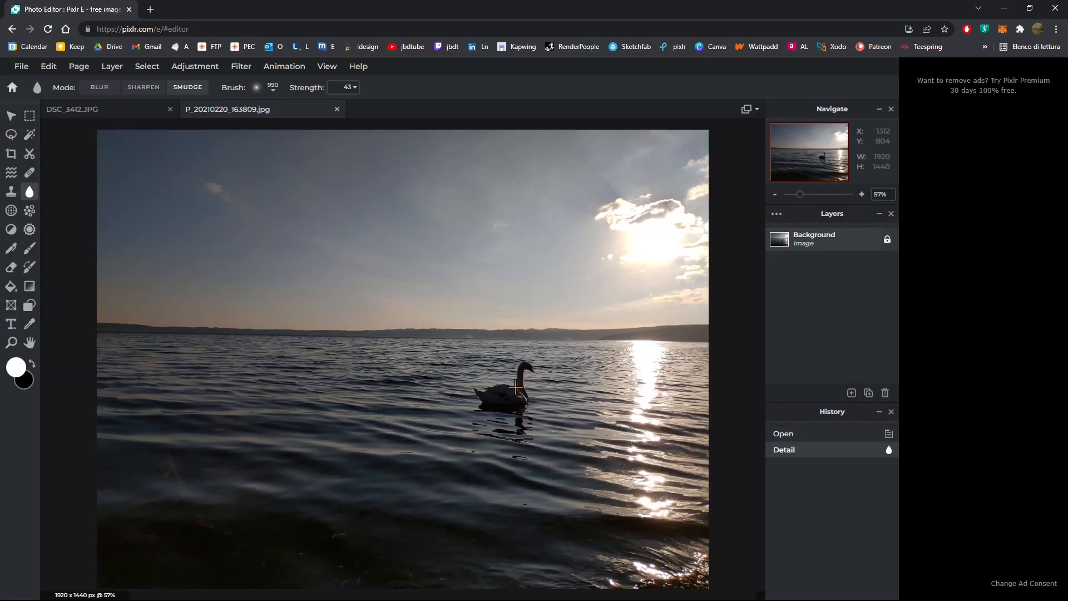
pyautogui.click(274, 90)
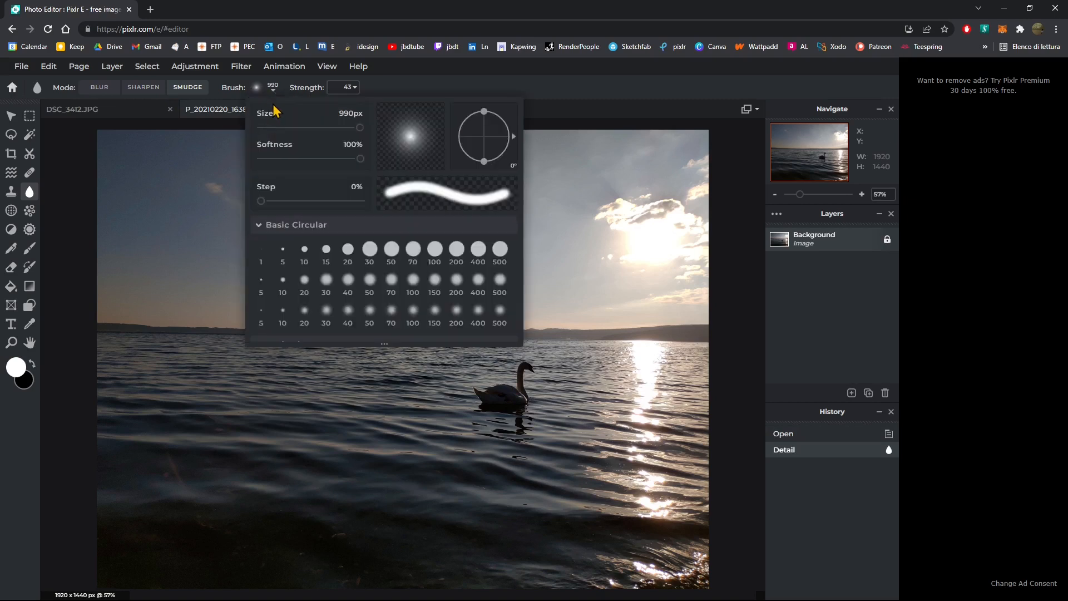
pyautogui.moveTo(328, 134); pyautogui.dragTo(312, 134)
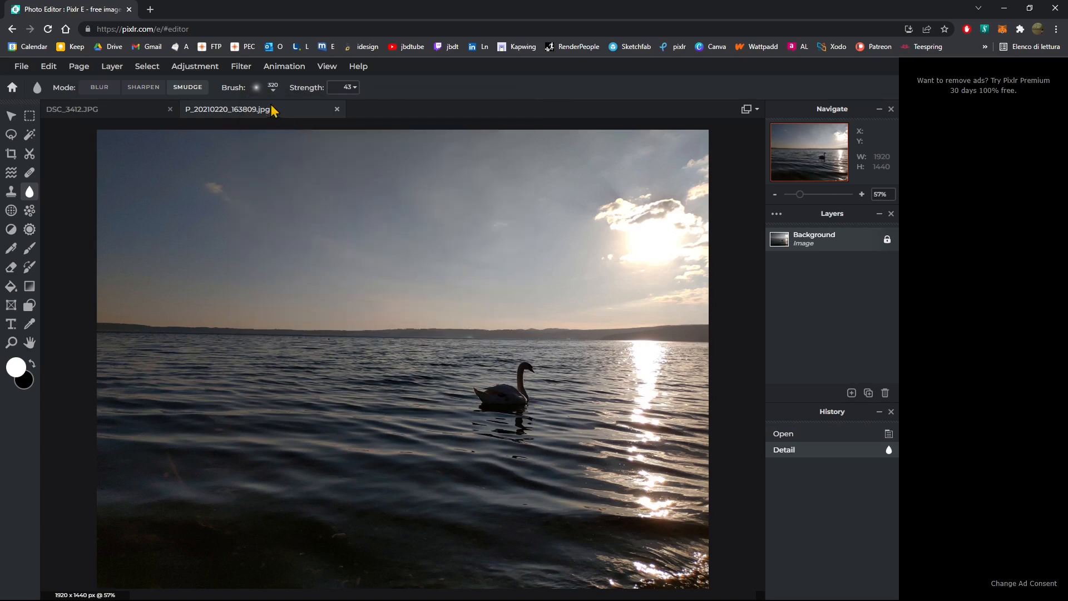
# - Smudge the swan backward to suggest motion, undo those strokes and smudge its body and neck again
pyautogui.moveTo(490, 397)
pyautogui.mouseDown()
pyautogui.moveTo(504, 417)
pyautogui.moveTo(462, 397)
pyautogui.mouseUp()
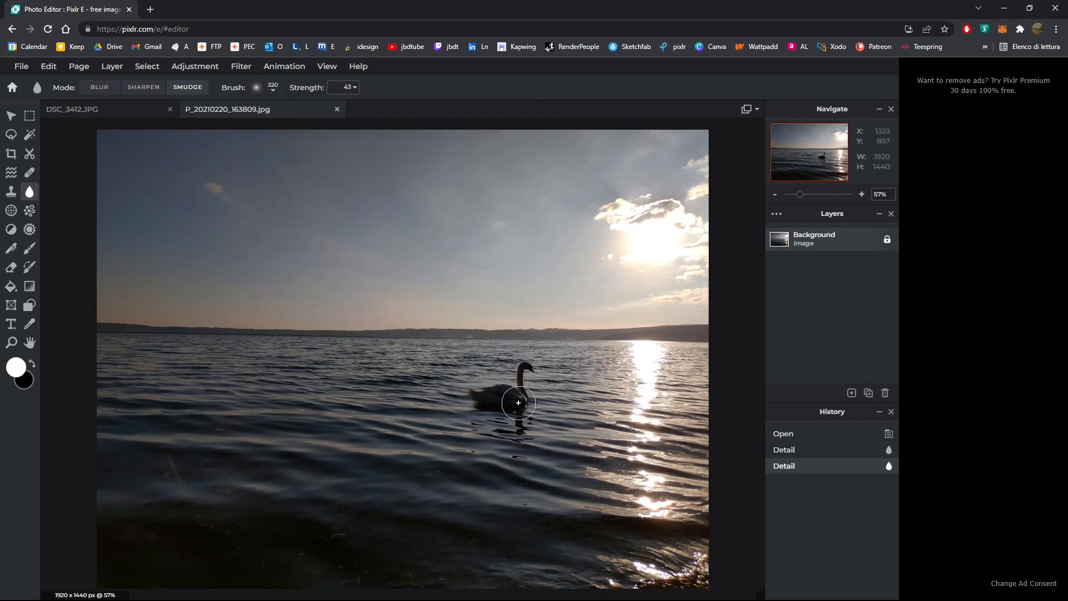
pyautogui.moveTo(527, 368); pyautogui.dragTo(500, 385)
pyautogui.moveTo(522, 399); pyautogui.dragTo(404, 392)
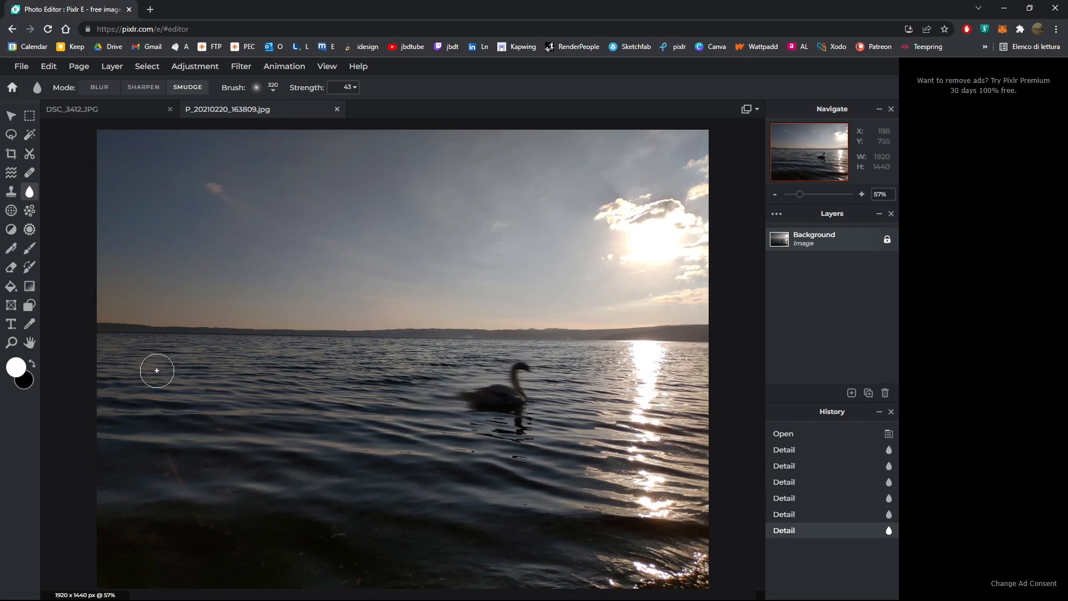
pyautogui.moveTo(508, 396); pyautogui.dragTo(518, 399)
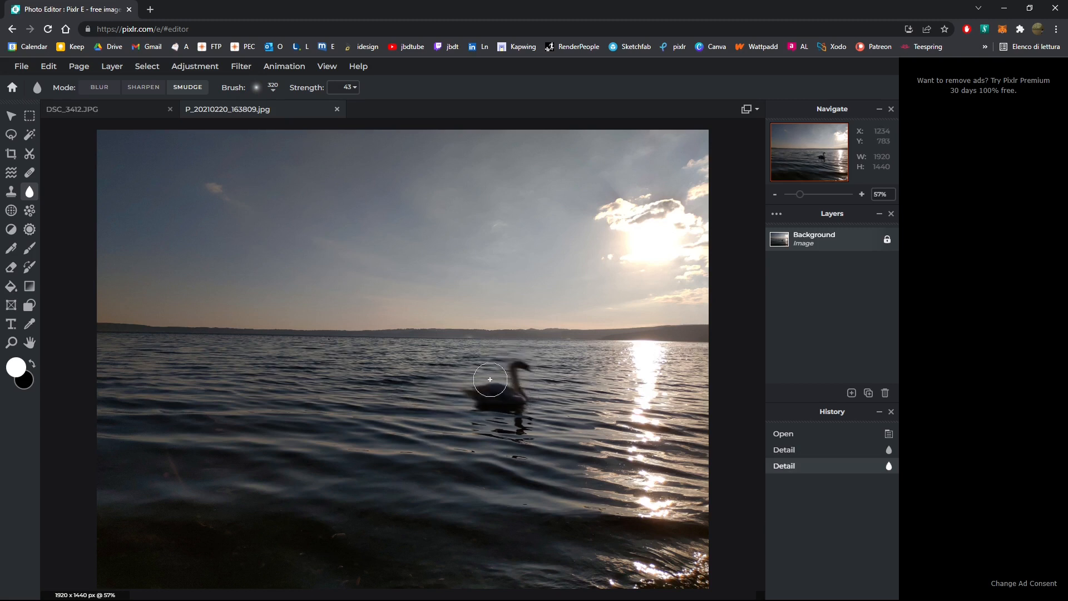
# - Open the night town photo P_20200907_214551 and pre-resize it to Ultra HD, 3840 x 2880
pyautogui.click(20, 71)
pyautogui.click(20, 71)
pyautogui.click(18, 71)
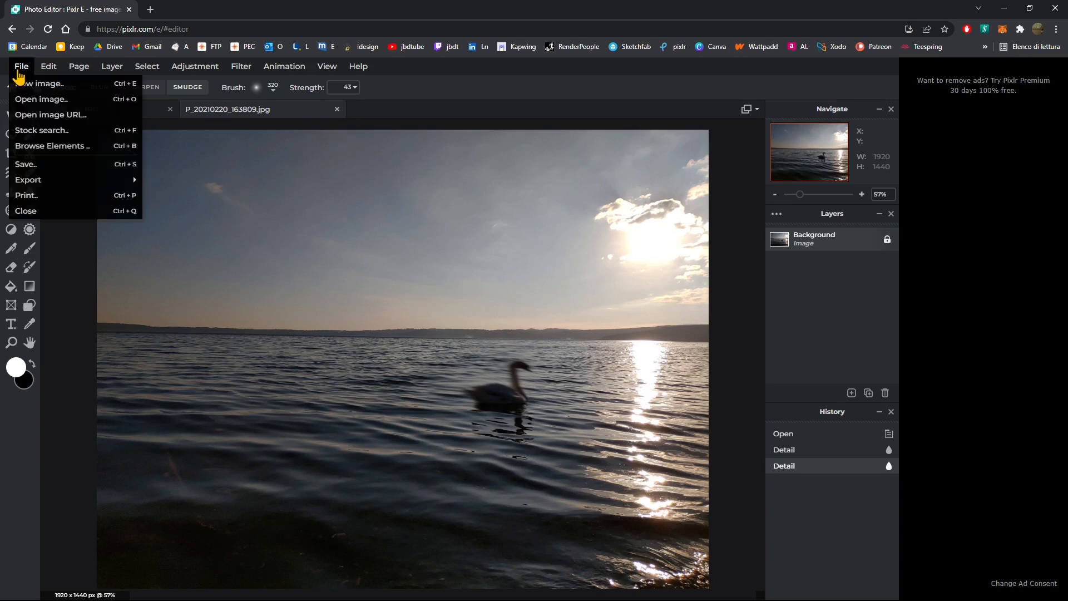
pyautogui.click(33, 99)
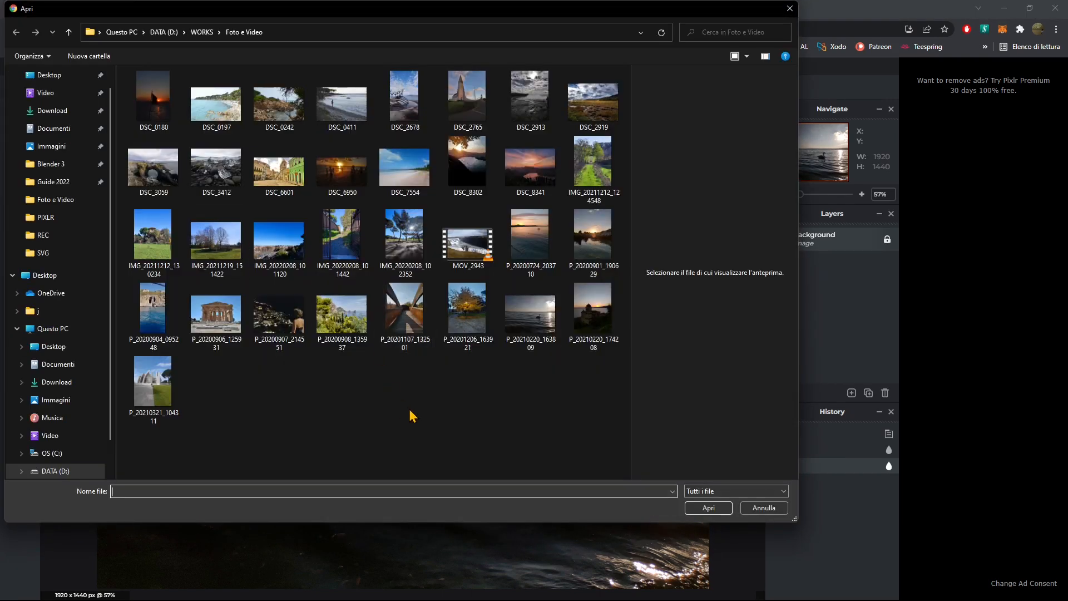
pyautogui.click(304, 322)
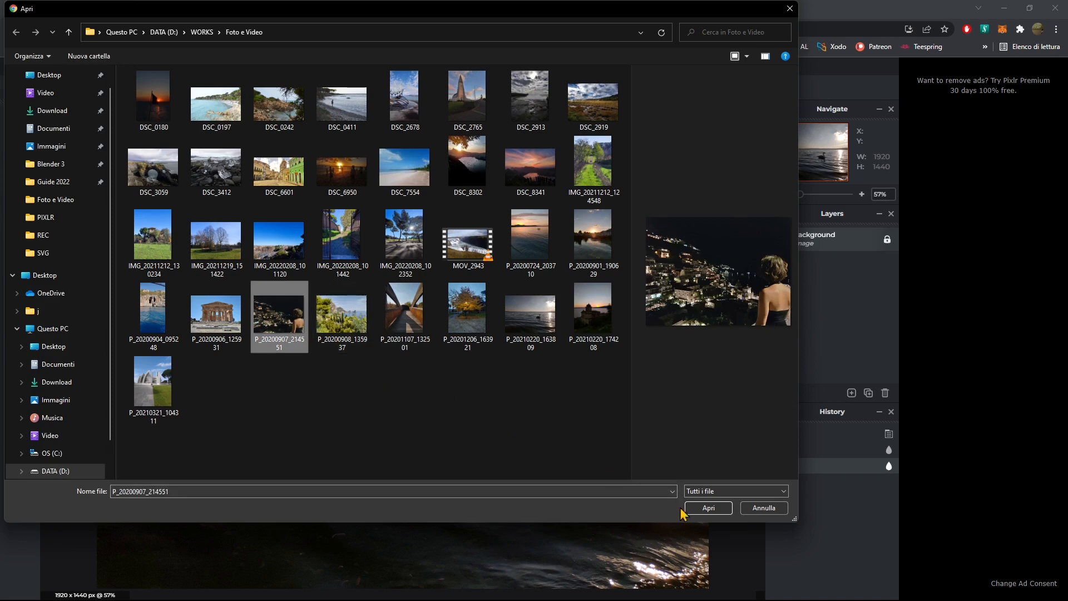
pyautogui.click(702, 508)
pyautogui.click(476, 362)
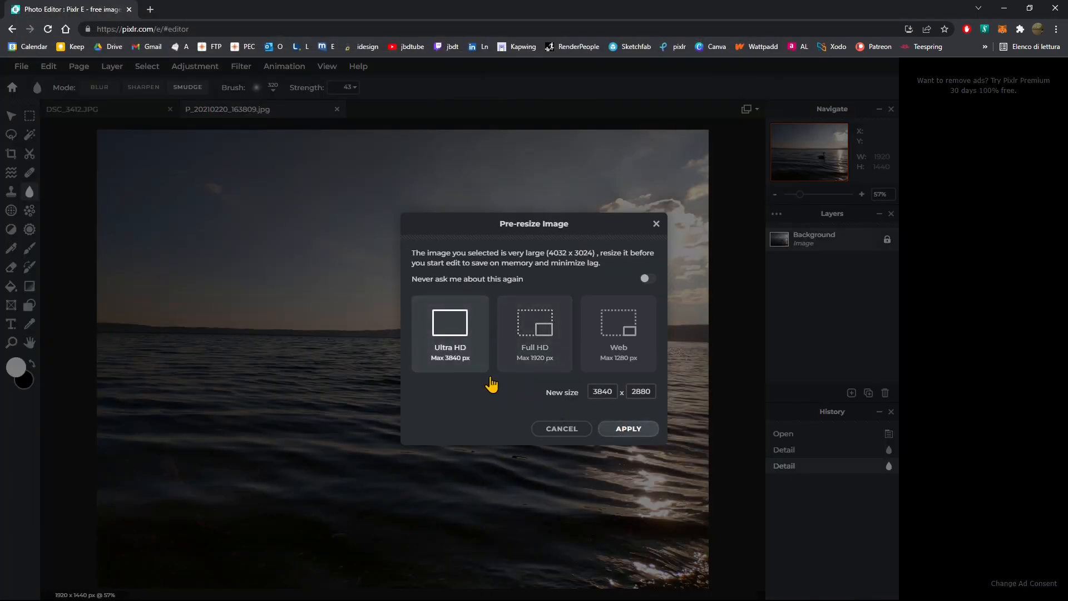
pyautogui.click(628, 428)
# - Activate the Focus tool on the night photo and look over its Bokeh options
pyautogui.scroll(-2, 490, 375)
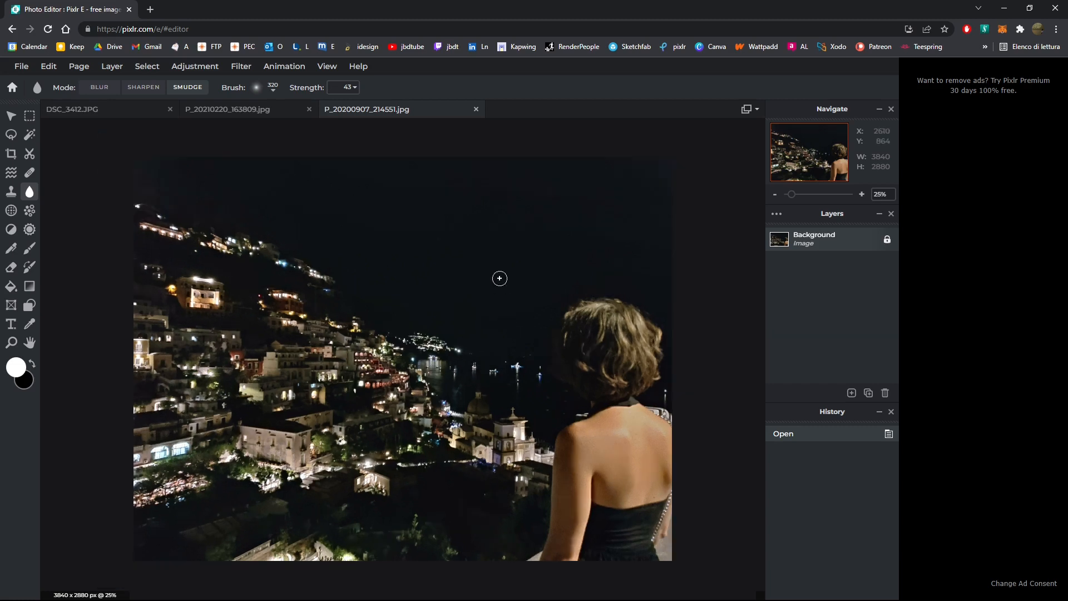
pyautogui.scroll(1, 364, 456)
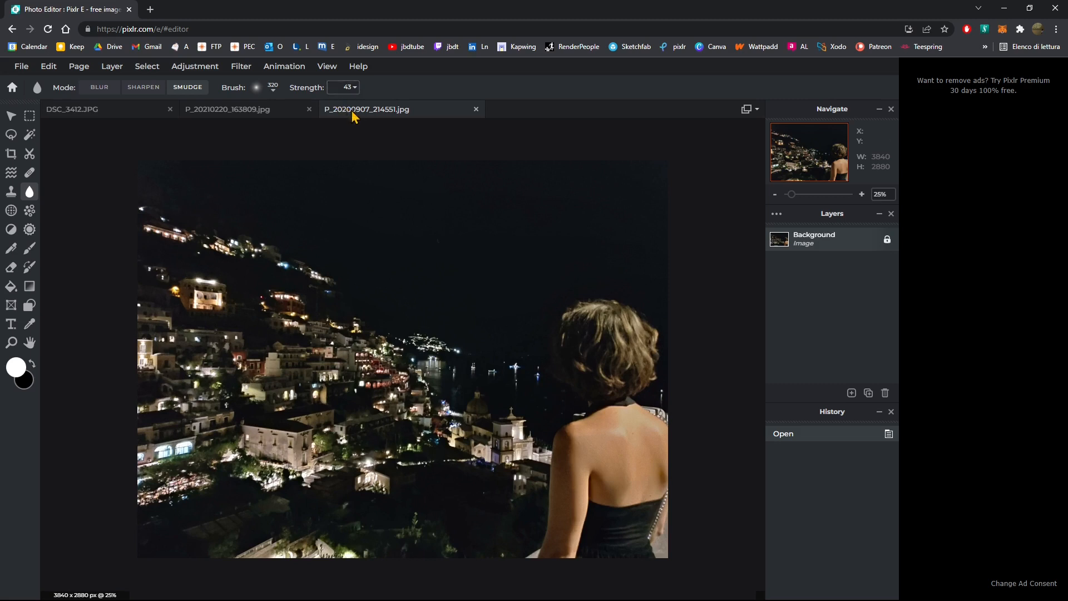
pyautogui.click(11, 211)
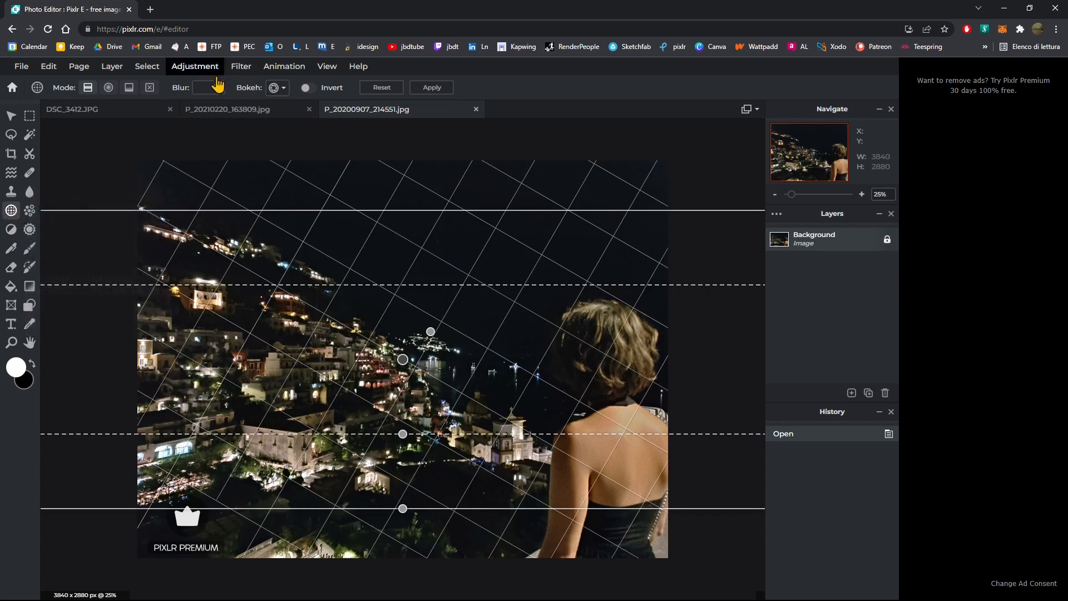
pyautogui.click(277, 87)
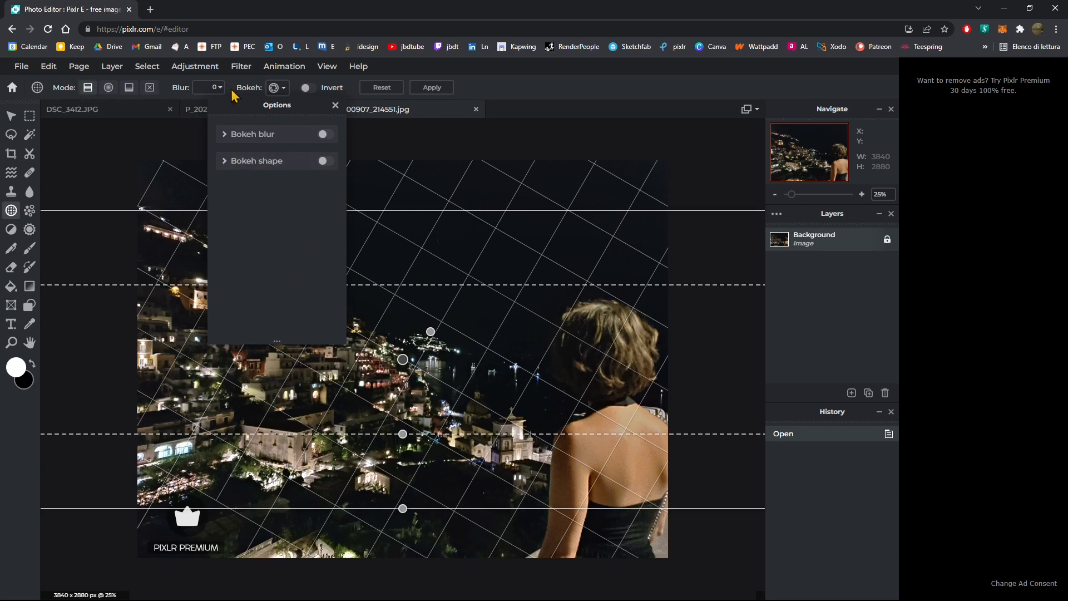
pyautogui.click(513, 87)
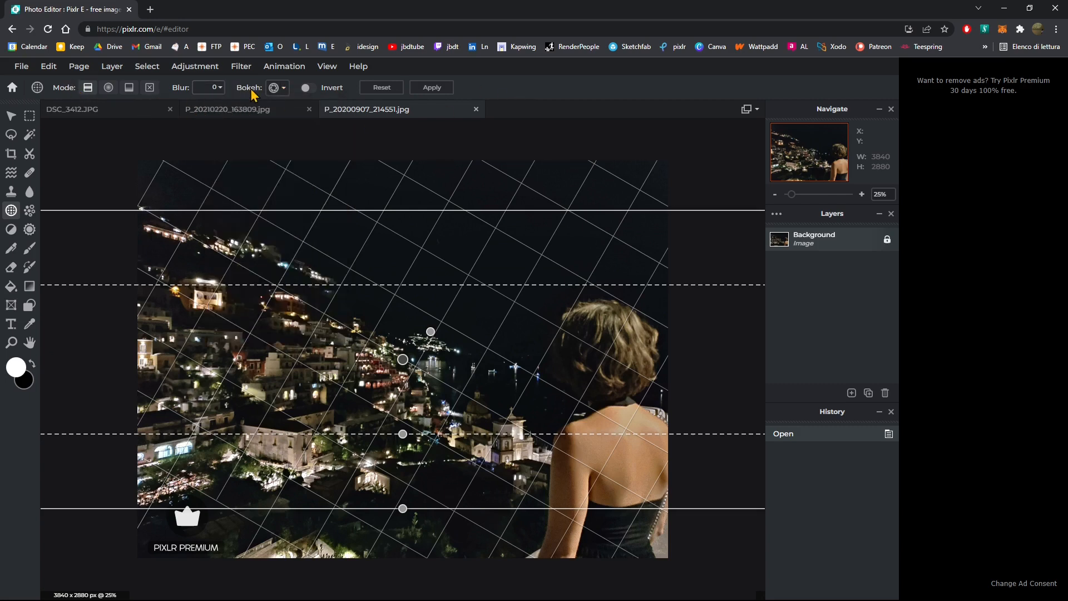
# - Tilt the focus guides slightly, move the outer solid lines out to the photo's edges and narrow the dashed inner band
pyautogui.scroll(-1, 400, 224)
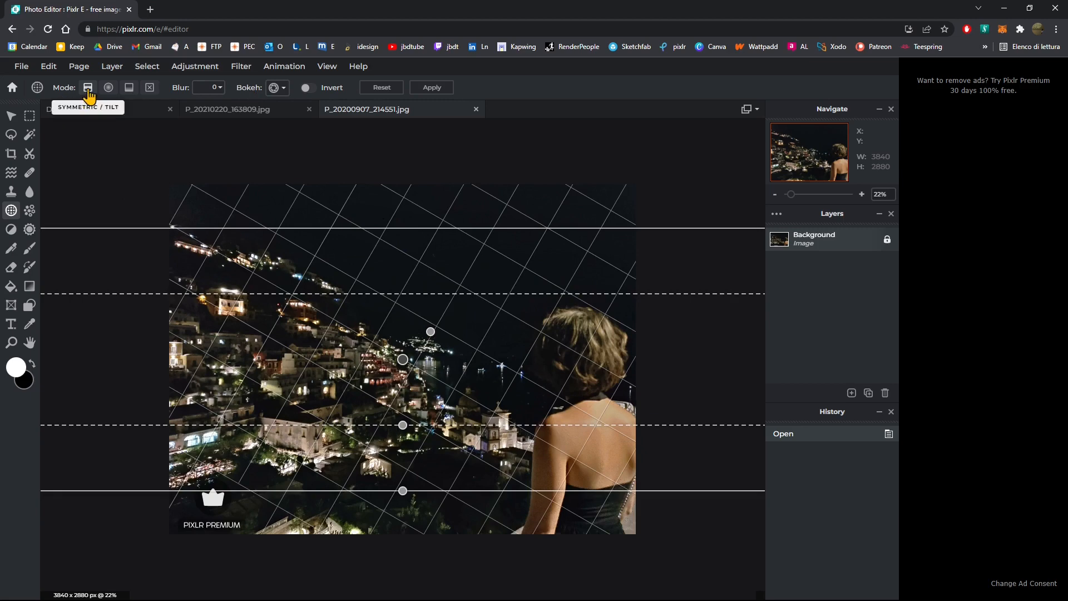
pyautogui.moveTo(435, 340)
pyautogui.mouseDown()
pyautogui.moveTo(443, 319)
pyautogui.moveTo(429, 291)
pyautogui.moveTo(436, 348)
pyautogui.moveTo(441, 317)
pyautogui.moveTo(431, 325)
pyautogui.mouseUp()
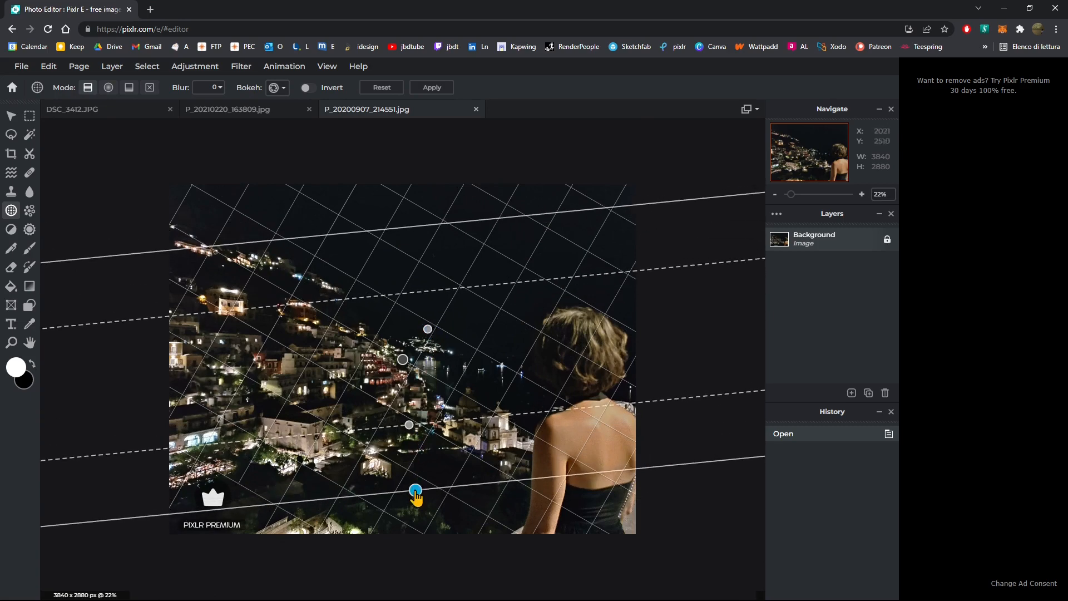
pyautogui.moveTo(415, 491); pyautogui.dragTo(428, 544)
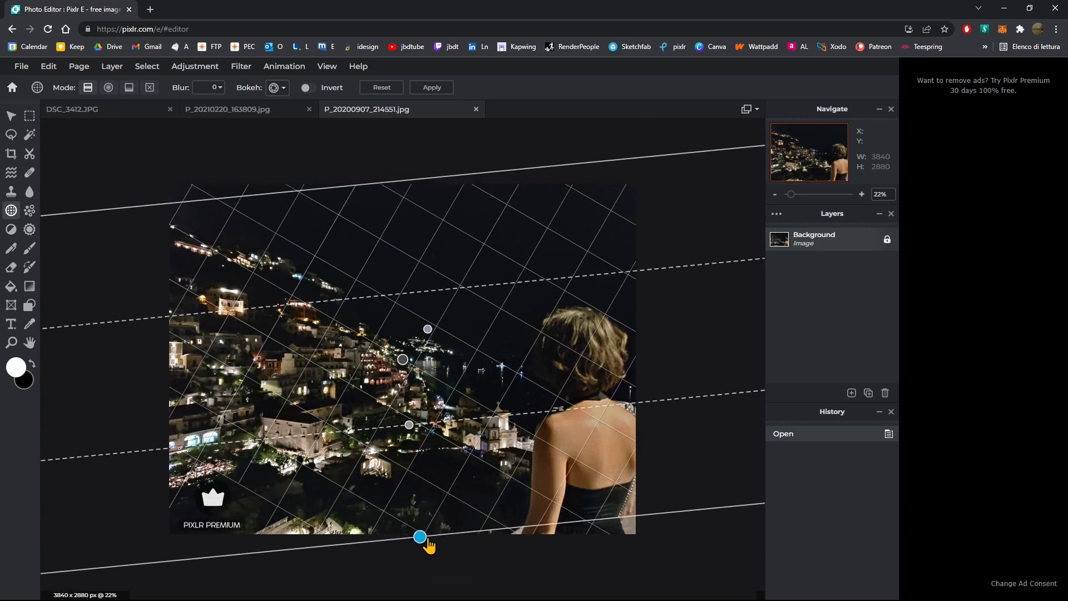
pyautogui.scroll(-1, 402, 429)
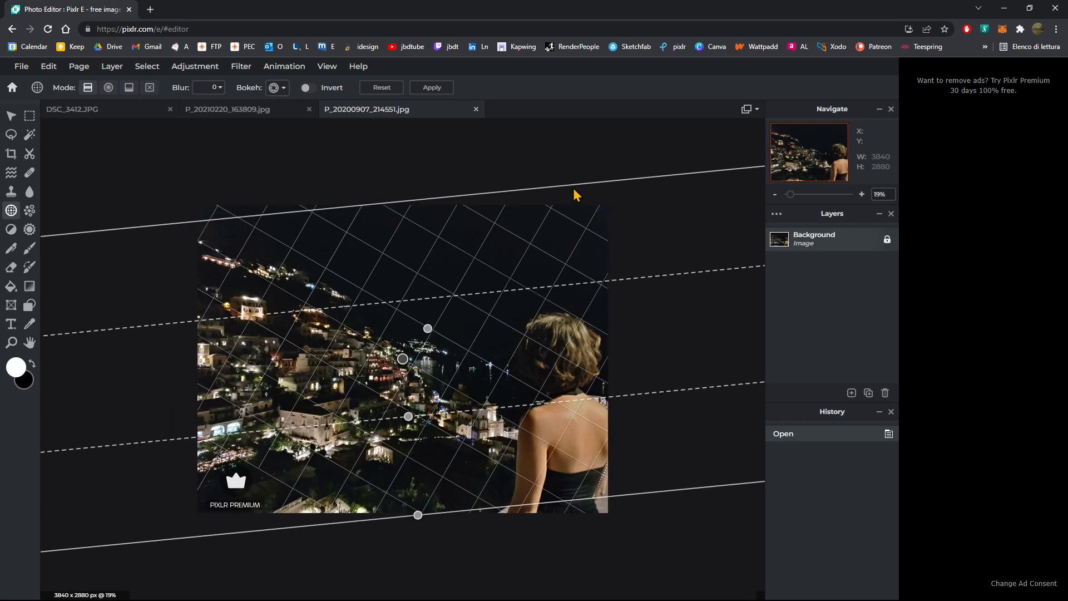
pyautogui.moveTo(408, 416)
pyautogui.mouseDown()
pyautogui.moveTo(414, 458)
pyautogui.moveTo(417, 396)
pyautogui.moveTo(418, 409)
pyautogui.mouseUp()
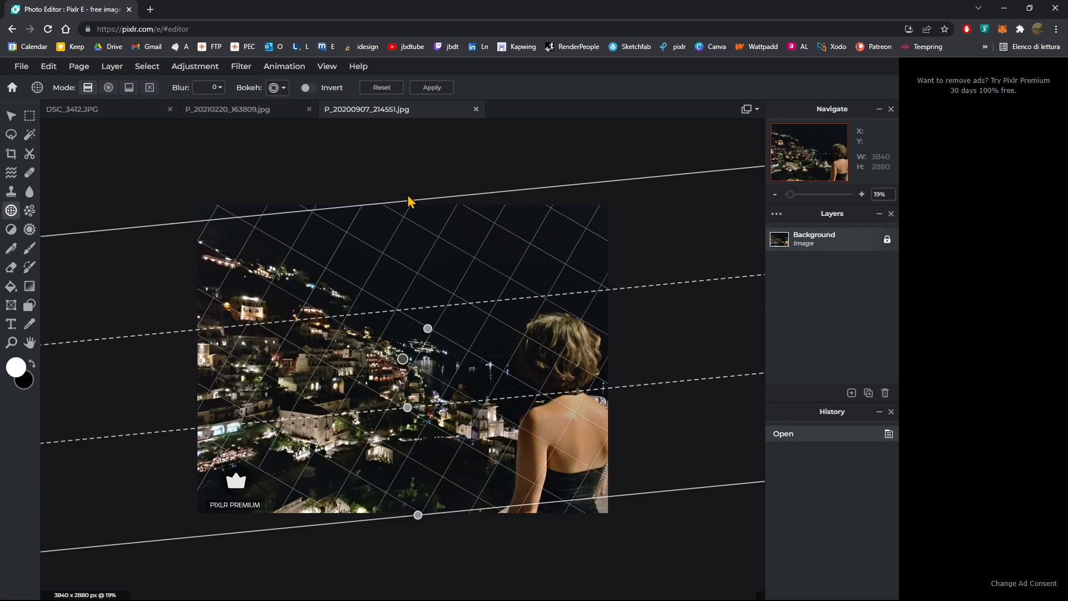
# - Rotate the focus band steeply so that it runs diagonally down past the woman, parallel to her side of the photo
pyautogui.moveTo(418, 514); pyautogui.dragTo(472, 519)
pyautogui.moveTo(428, 328); pyautogui.dragTo(498, 396)
pyautogui.moveTo(259, 421); pyautogui.dragTo(277, 416)
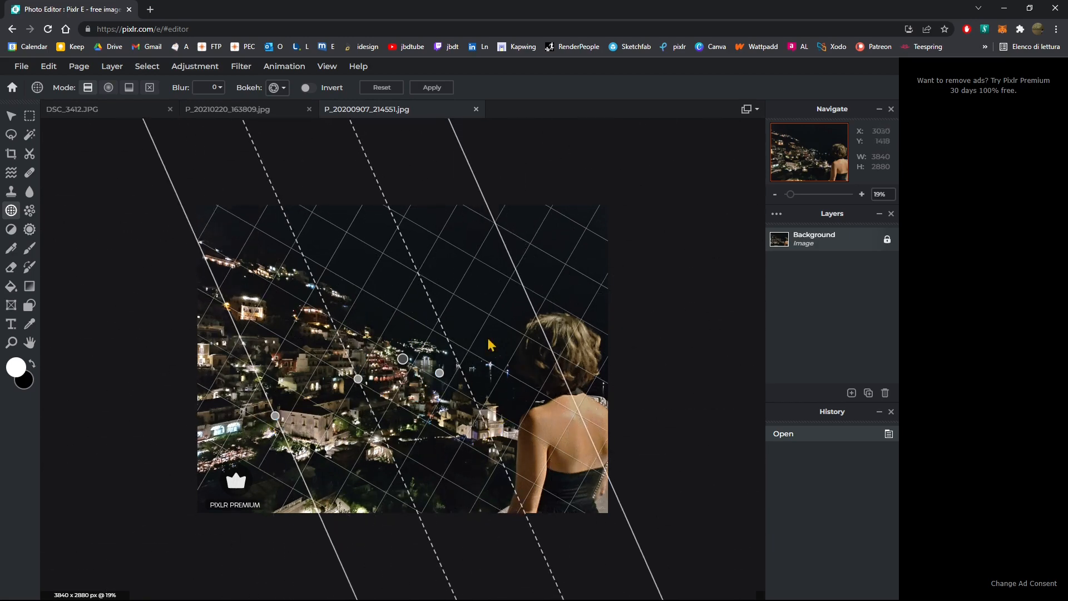
# - Move the focus band over the lit hillside houses, extend its outer line past the photo's edge and widen the dashed inner band
pyautogui.moveTo(403, 359); pyautogui.dragTo(347, 380)
pyautogui.moveTo(214, 431)
pyautogui.mouseDown()
pyautogui.moveTo(176, 444)
pyautogui.moveTo(194, 436)
pyautogui.mouseUp()
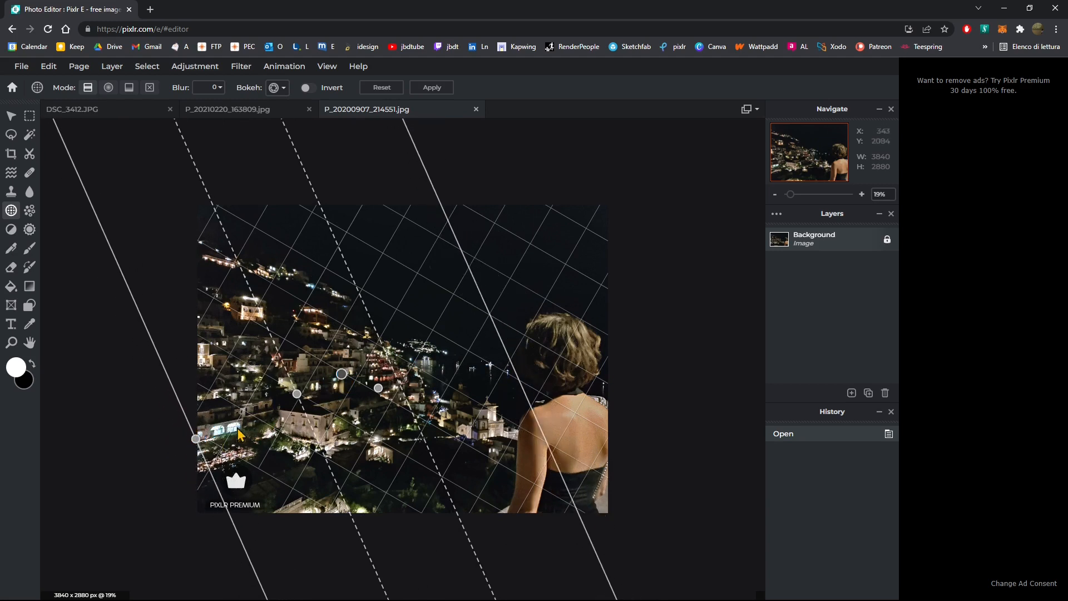
pyautogui.moveTo(295, 388); pyautogui.dragTo(249, 415)
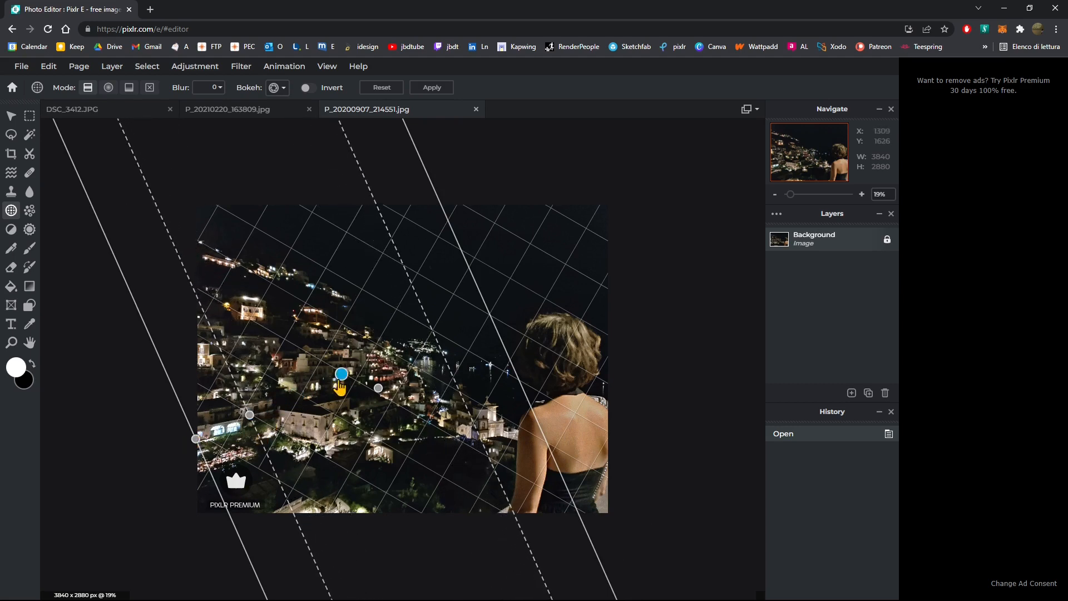
pyautogui.moveTo(341, 376); pyautogui.dragTo(318, 370)
# - Set the focus effect's blur to 64 and nudge the band's centre slightly downward over the houses
pyautogui.scroll(-2, 320, 380)
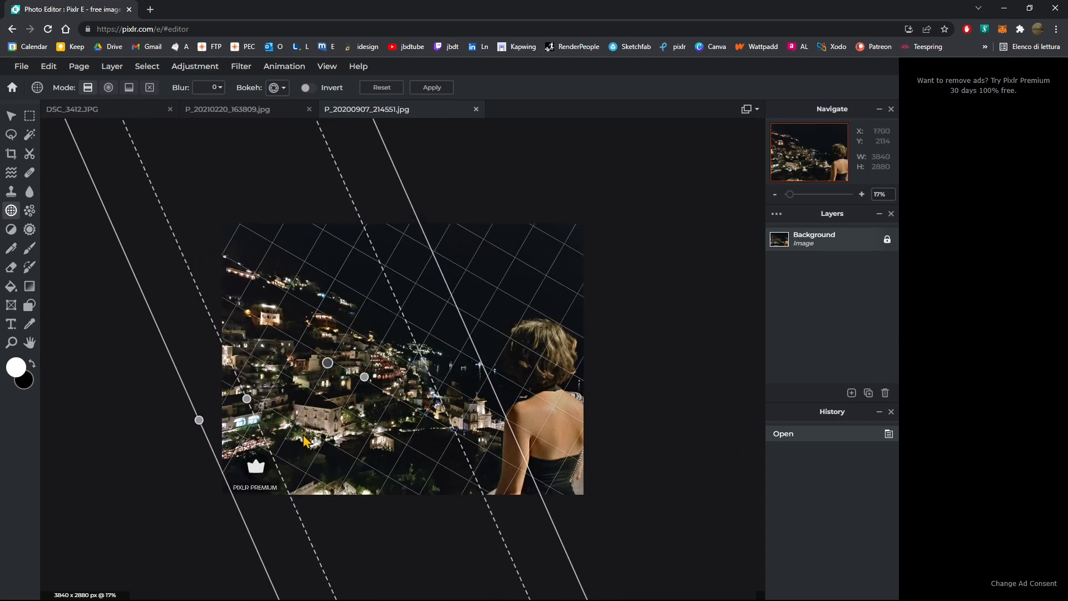
pyautogui.scroll(2, 320, 380)
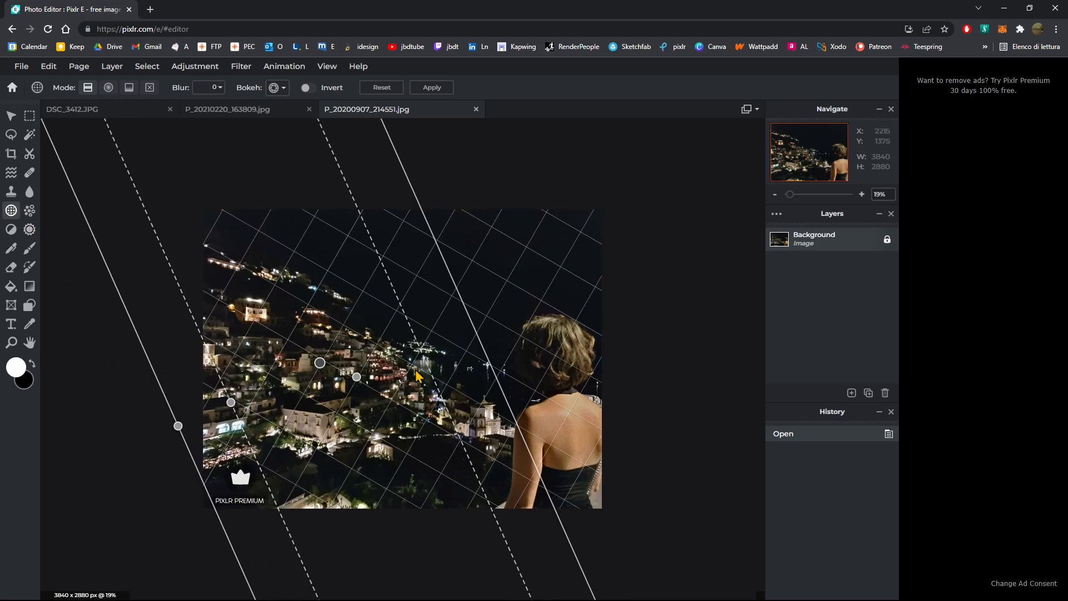
pyautogui.click(221, 87)
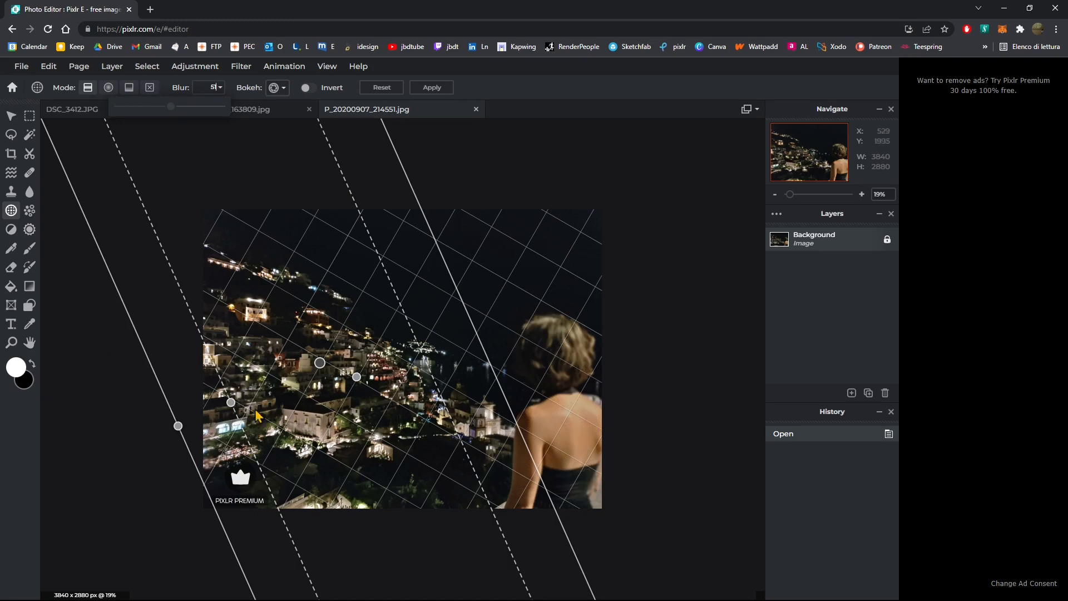
pyautogui.moveTo(178, 107); pyautogui.dragTo(184, 106)
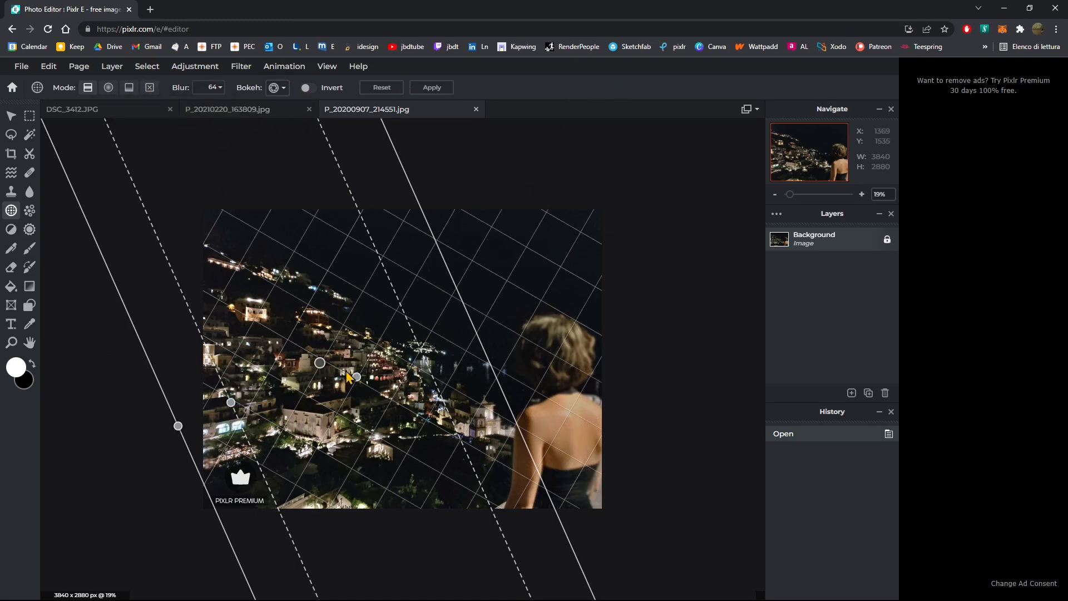
pyautogui.moveTo(320, 363)
pyautogui.mouseDown()
pyautogui.moveTo(328, 369)
pyautogui.moveTo(321, 366)
pyautogui.mouseUp()
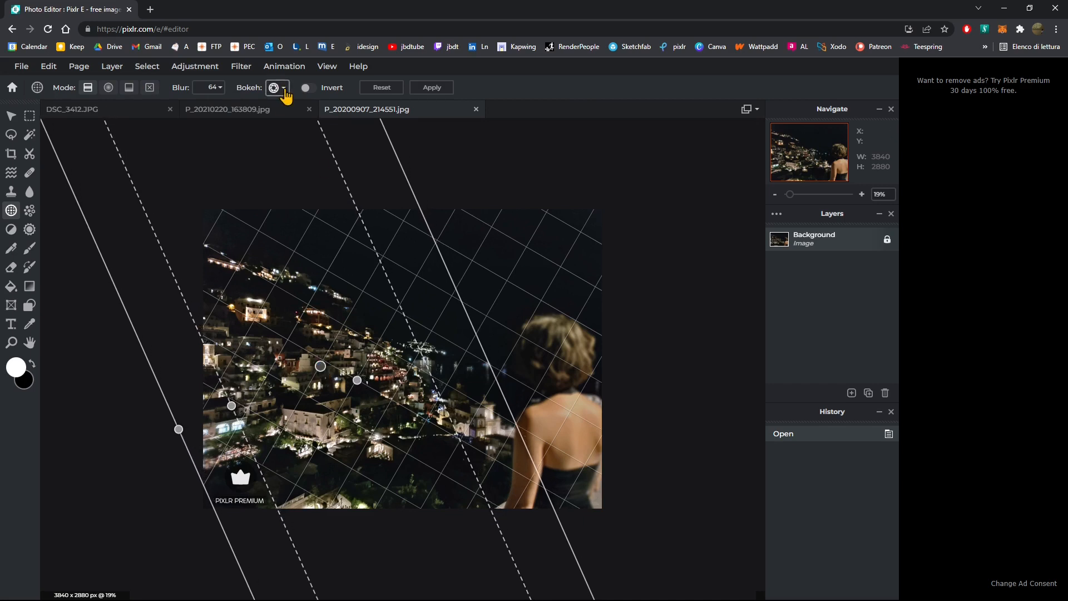
# - Enable Bokeh blur for the focus effect
pyautogui.click(284, 89)
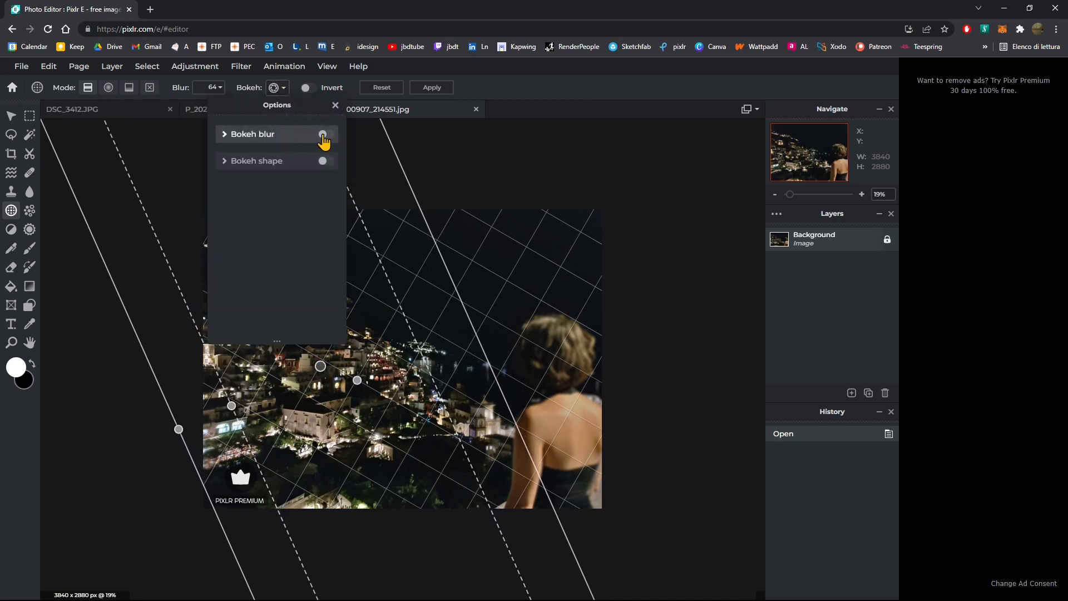
pyautogui.click(323, 135)
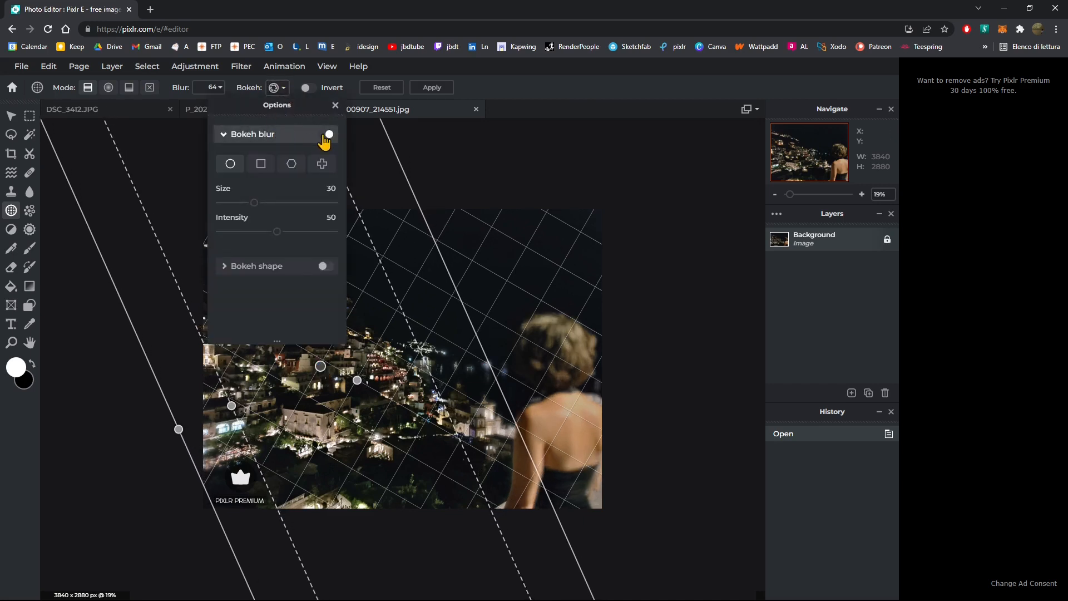
# - Narrow the dashed inner focus band over the hillside houses and move its solid outer line slightly outward
pyautogui.click(507, 89)
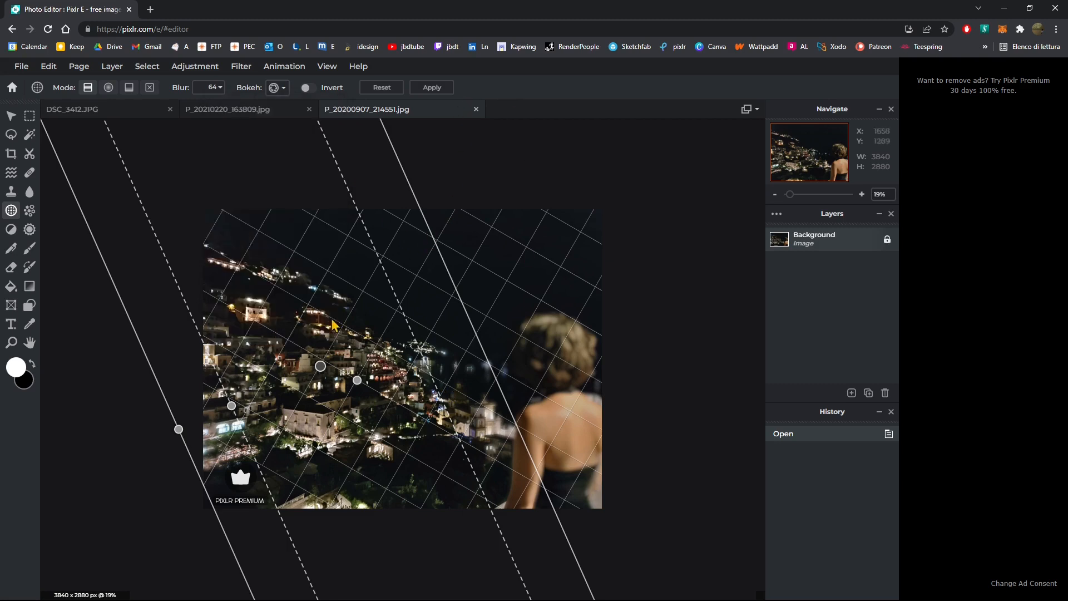
pyautogui.moveTo(232, 405); pyautogui.dragTo(271, 393)
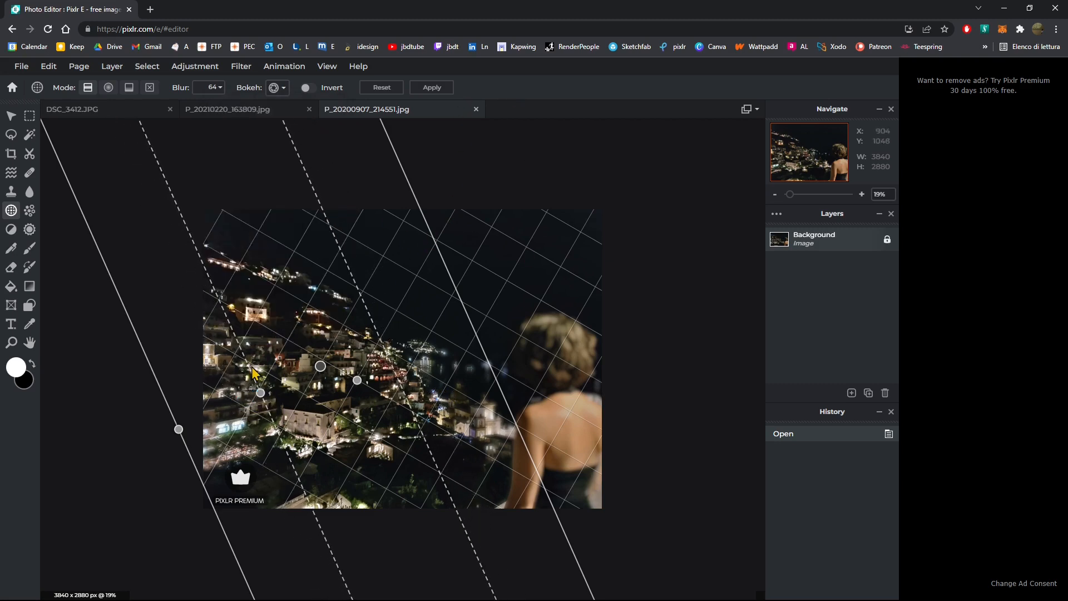
pyautogui.moveTo(177, 432)
pyautogui.mouseDown()
pyautogui.moveTo(155, 443)
pyautogui.moveTo(169, 434)
pyautogui.mouseUp()
# - Invert the focus effect and make the band over the houses wider and steeper, extending its outer line towards the woman
pyautogui.click(309, 88)
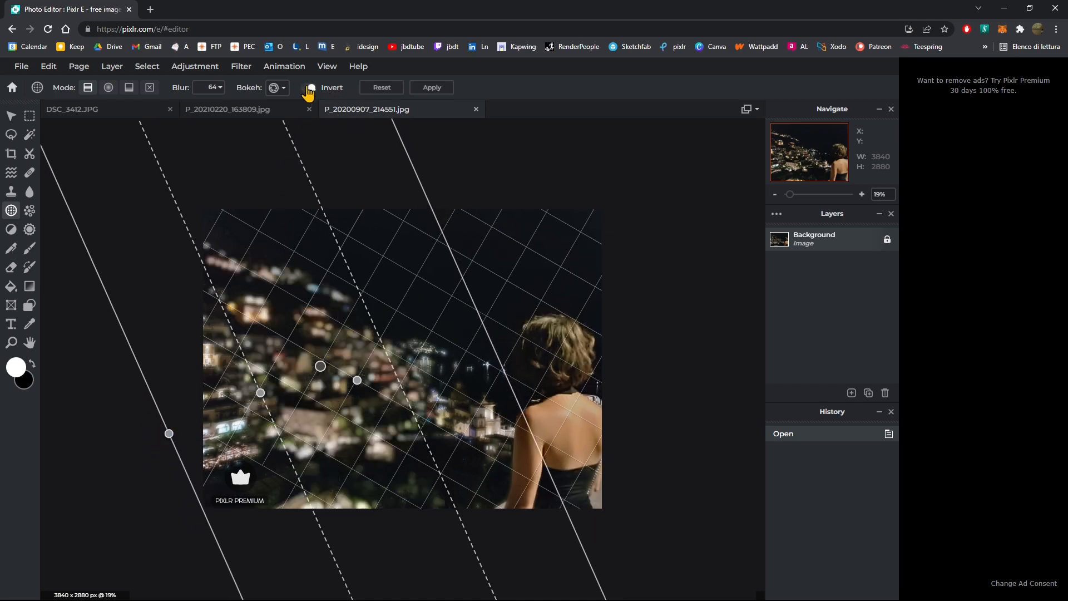
pyautogui.moveTo(261, 395); pyautogui.dragTo(242, 411)
pyautogui.moveTo(358, 380); pyautogui.dragTo(388, 417)
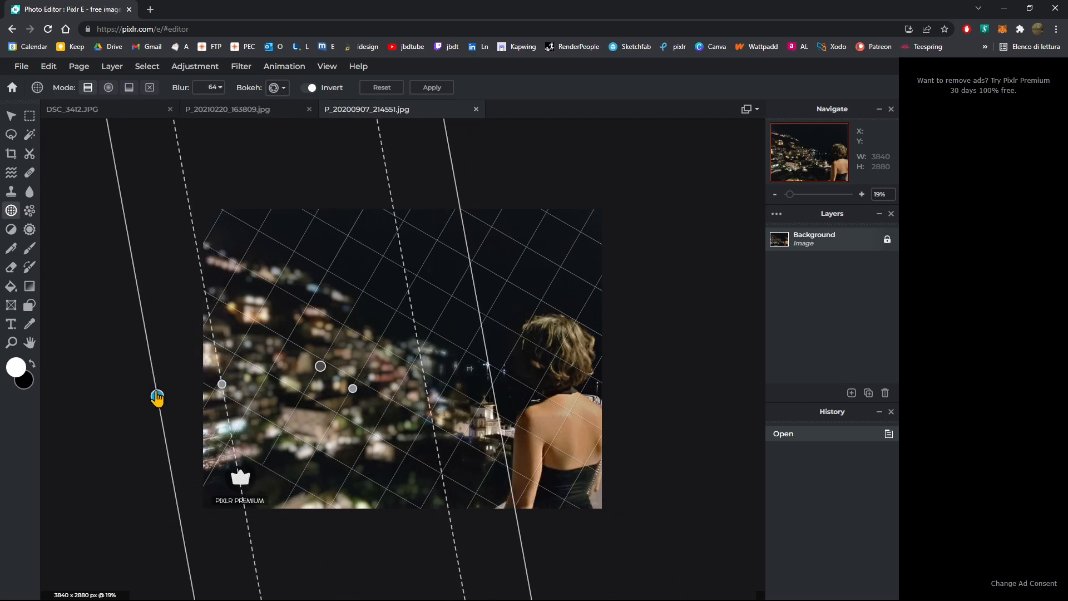
pyautogui.moveTo(157, 397); pyautogui.dragTo(134, 400)
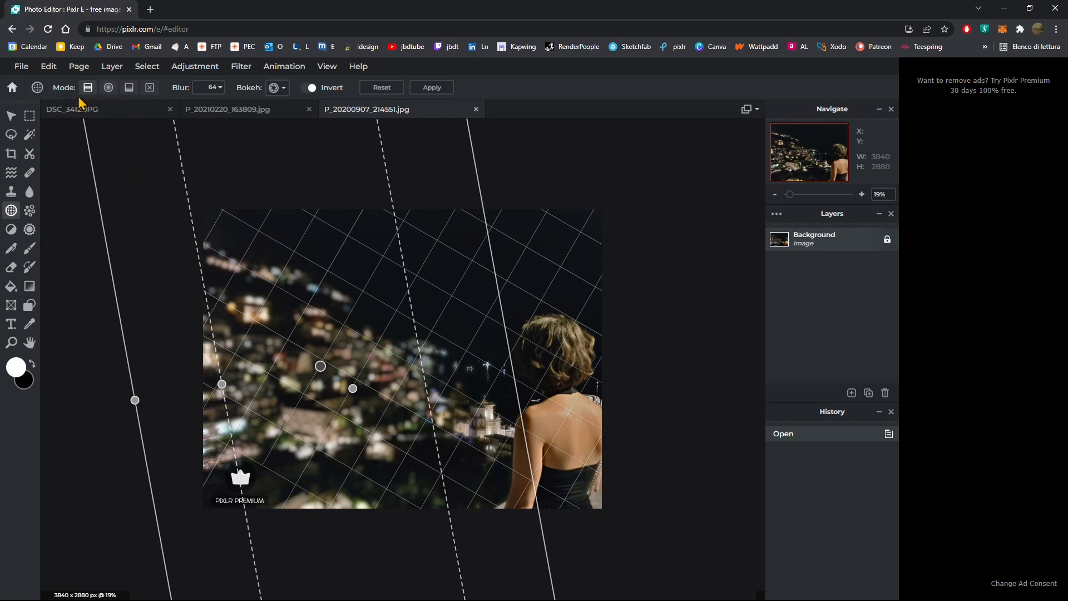
# - Switch the focus mode to radial and enlarge both the dashed inner circle and the outer circle around the houses
pyautogui.click(108, 88)
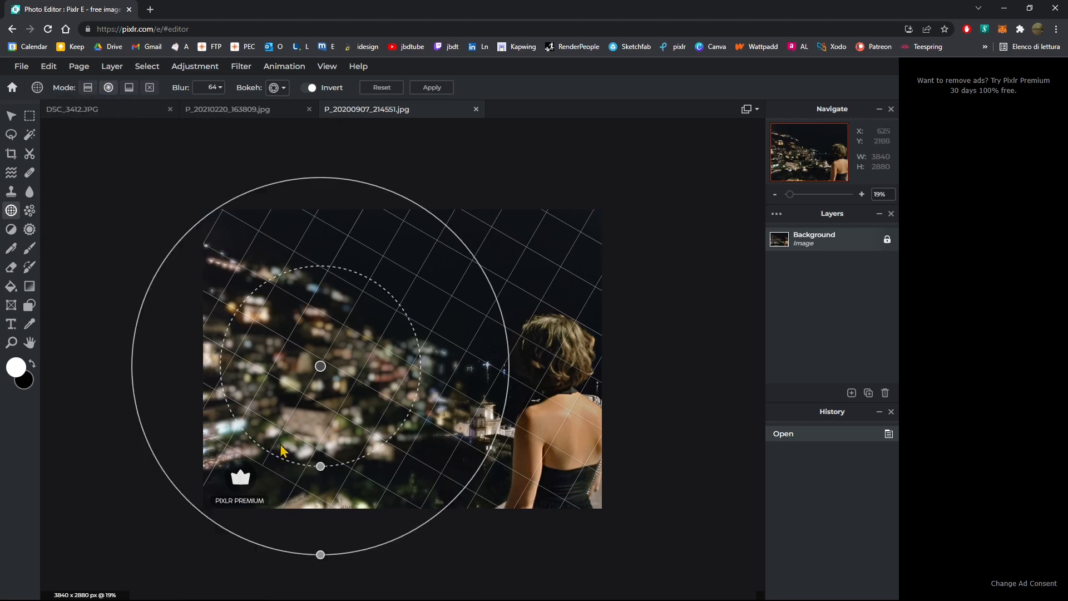
pyautogui.moveTo(320, 466); pyautogui.dragTo(321, 523)
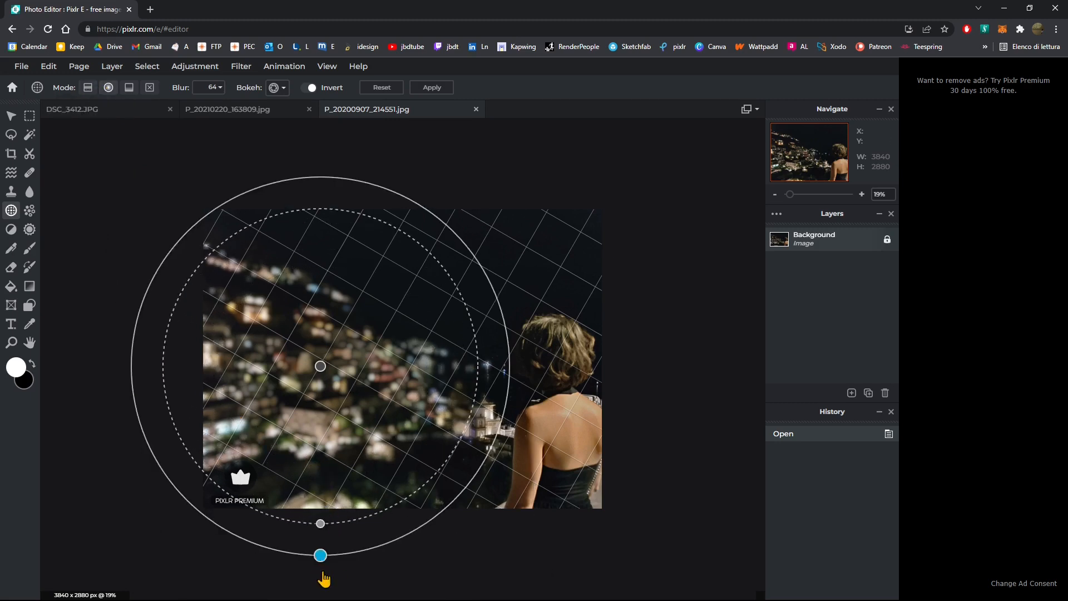
pyautogui.moveTo(322, 573); pyautogui.dragTo(321, 588)
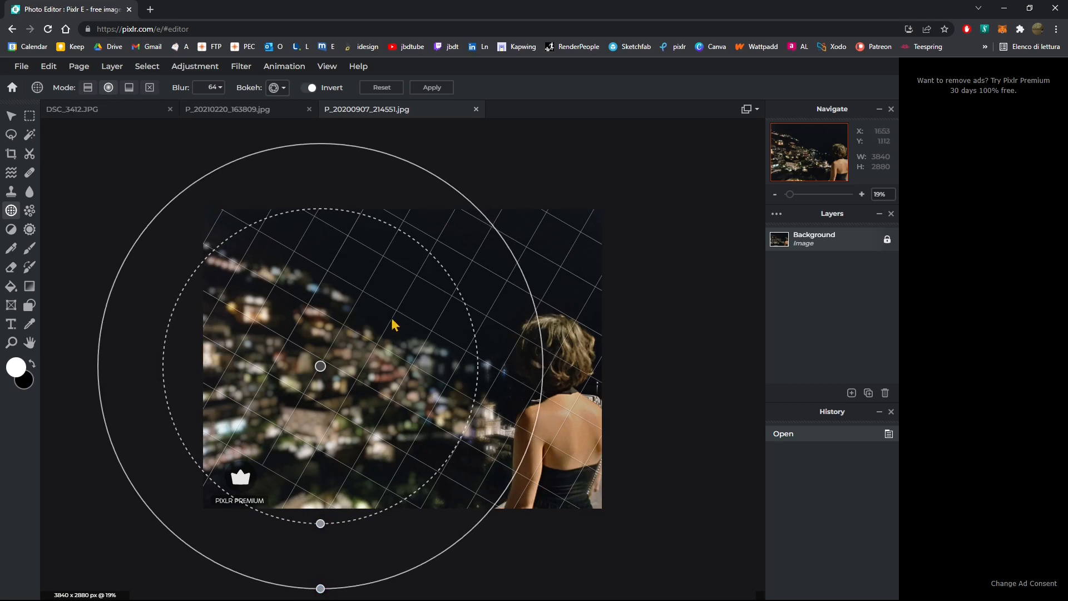
# - Compare the radial focus with and without Invert by toggling it repeatedly, leaving Invert on
pyautogui.click(310, 88)
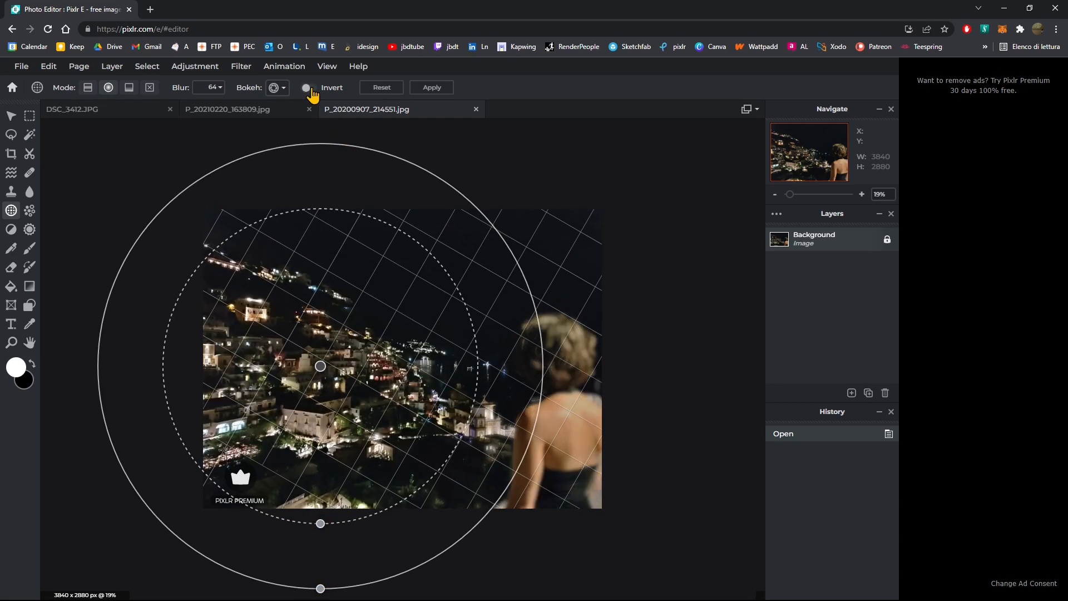
pyautogui.click(310, 88)
pyautogui.click(309, 88)
pyautogui.click(309, 88)
pyautogui.click(311, 89)
pyautogui.click(311, 89)
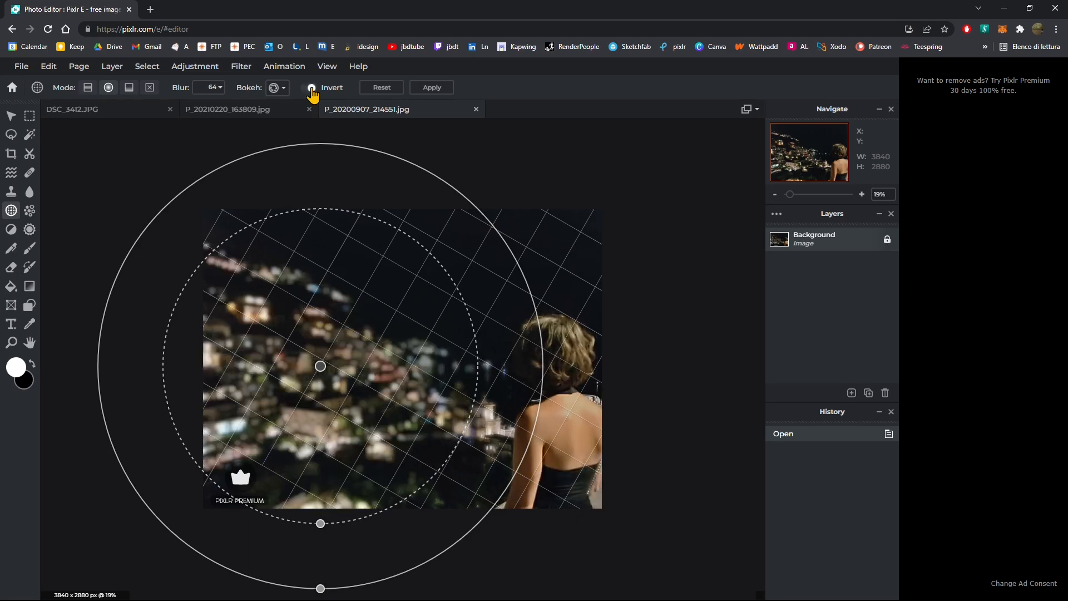
pyautogui.click(311, 89)
pyautogui.click(311, 89)
pyautogui.click(311, 89)
pyautogui.click(311, 89)
# - Switch the focus mode to Linear, bring its lines closer together, tilt them and move the centre to the photo's upper-left sky
pyautogui.click(129, 87)
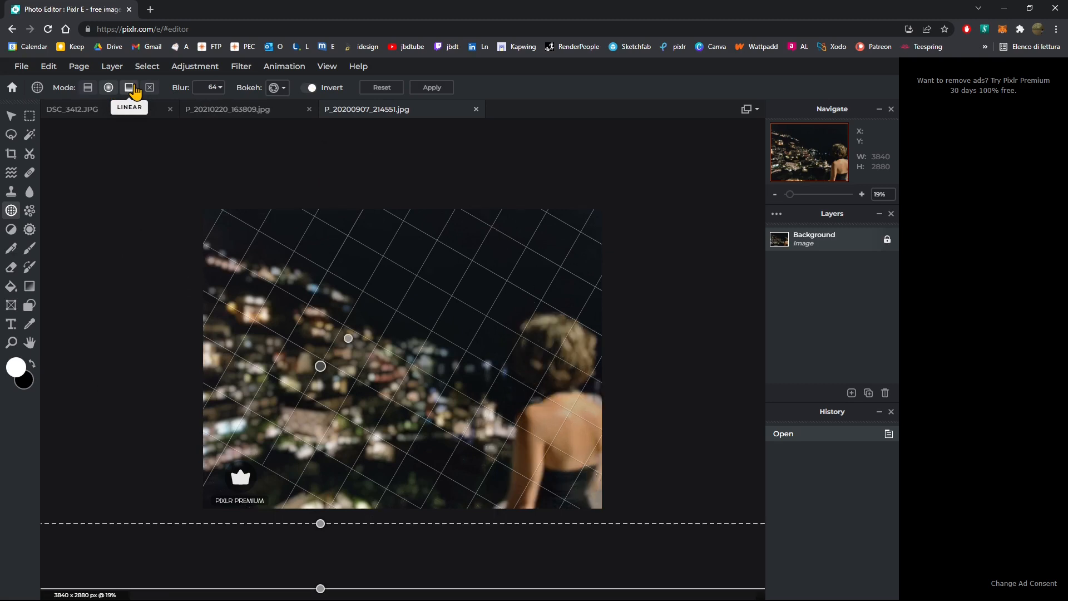
pyautogui.moveTo(319, 523); pyautogui.dragTo(389, 312)
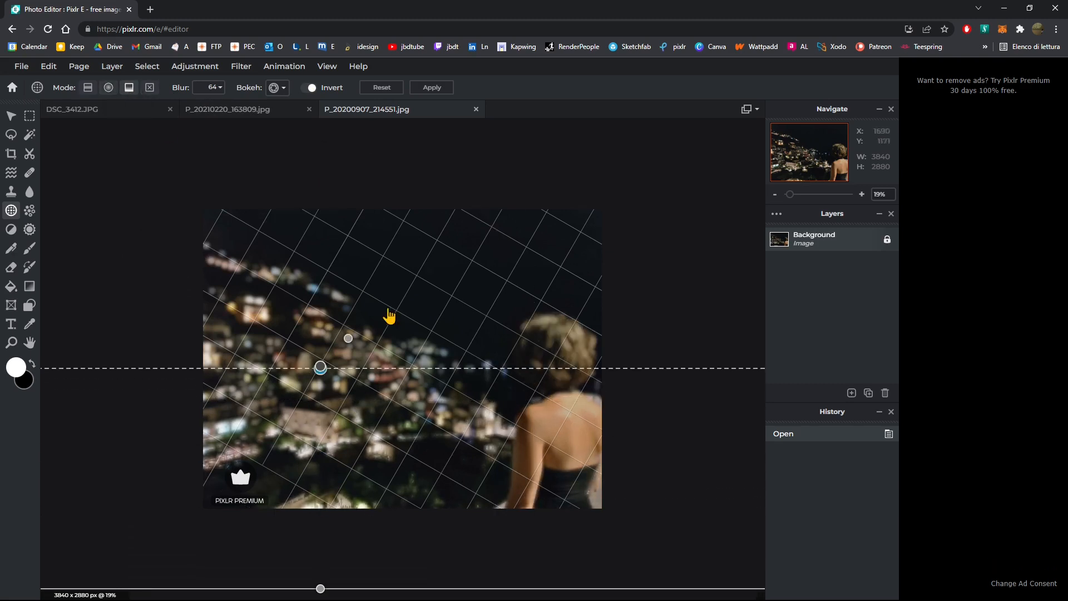
pyautogui.moveTo(320, 588); pyautogui.dragTo(321, 479)
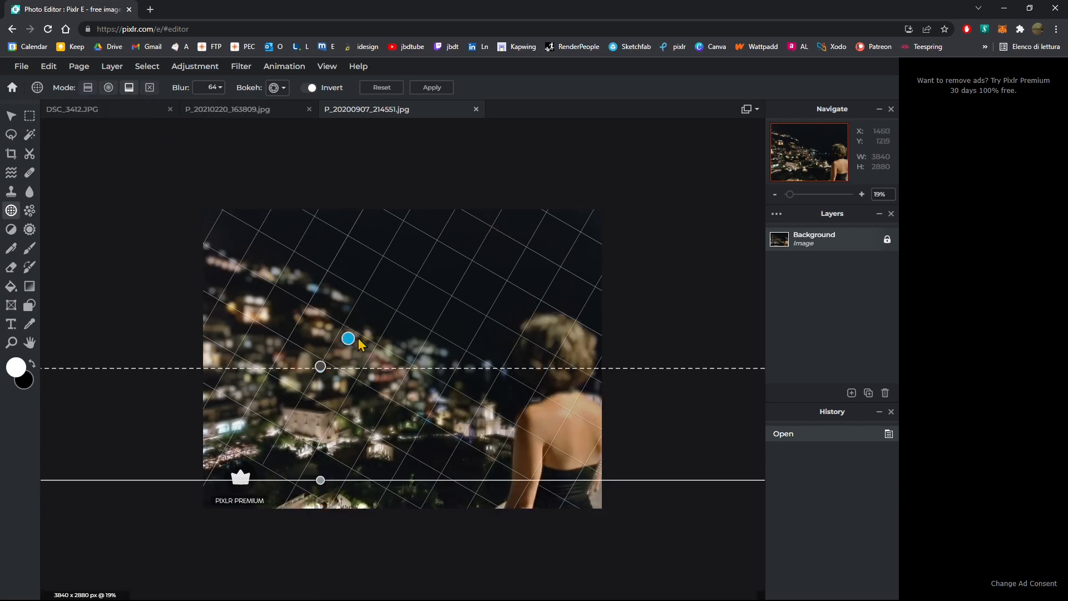
pyautogui.moveTo(349, 337); pyautogui.dragTo(238, 247)
pyautogui.moveTo(303, 333); pyautogui.dragTo(575, 541)
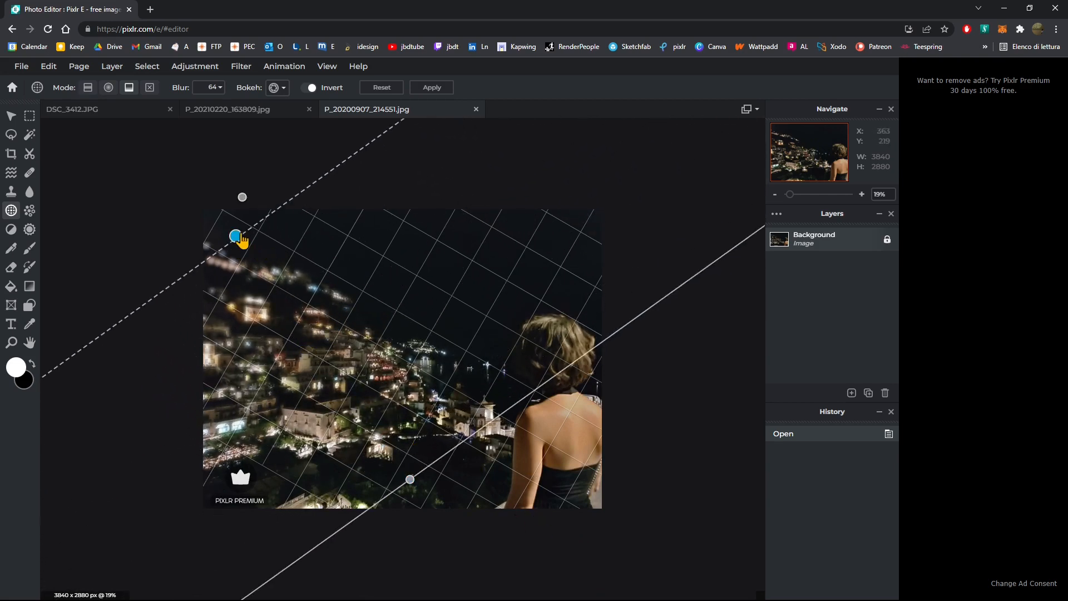
pyautogui.moveTo(240, 236); pyautogui.dragTo(289, 202)
pyautogui.moveTo(274, 240); pyautogui.dragTo(263, 225)
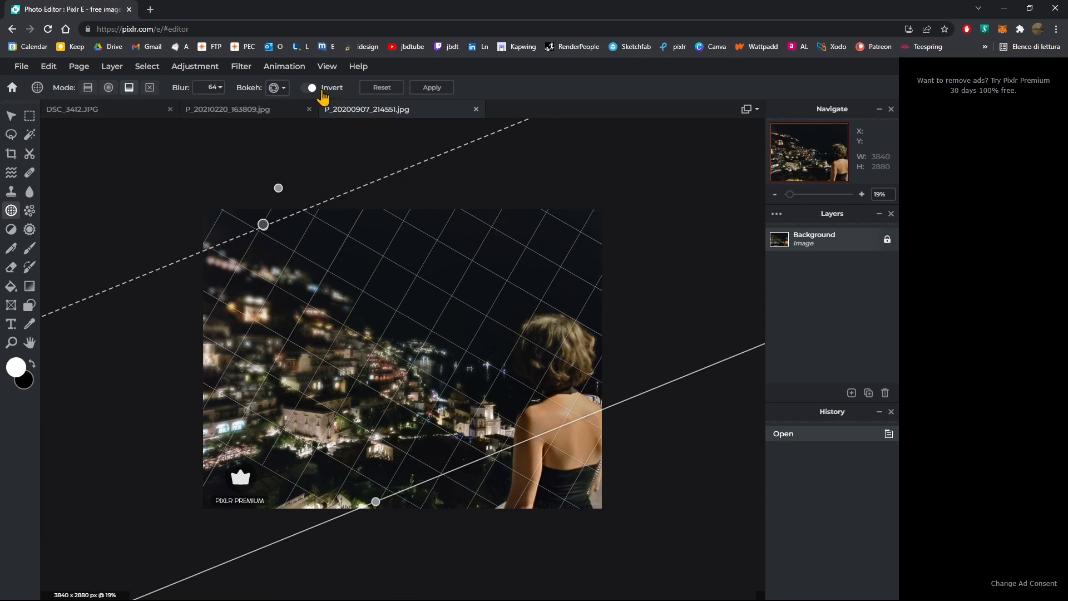
# - Set the linear focus effect's blur to 87 and reduce the tilt of its lines slightly
pyautogui.click(214, 88)
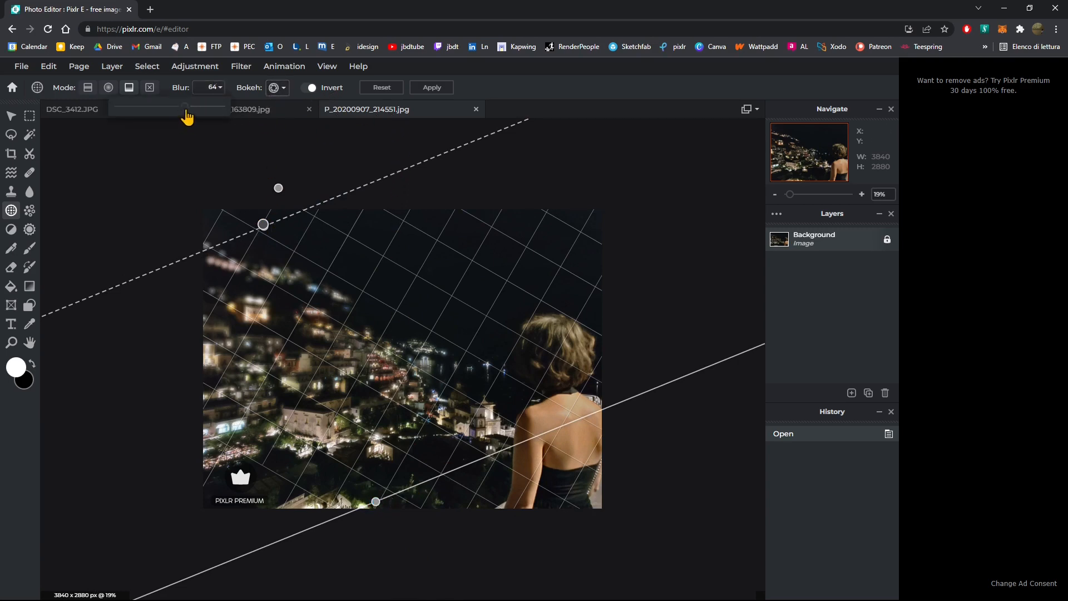
pyautogui.moveTo(185, 107); pyautogui.dragTo(209, 107)
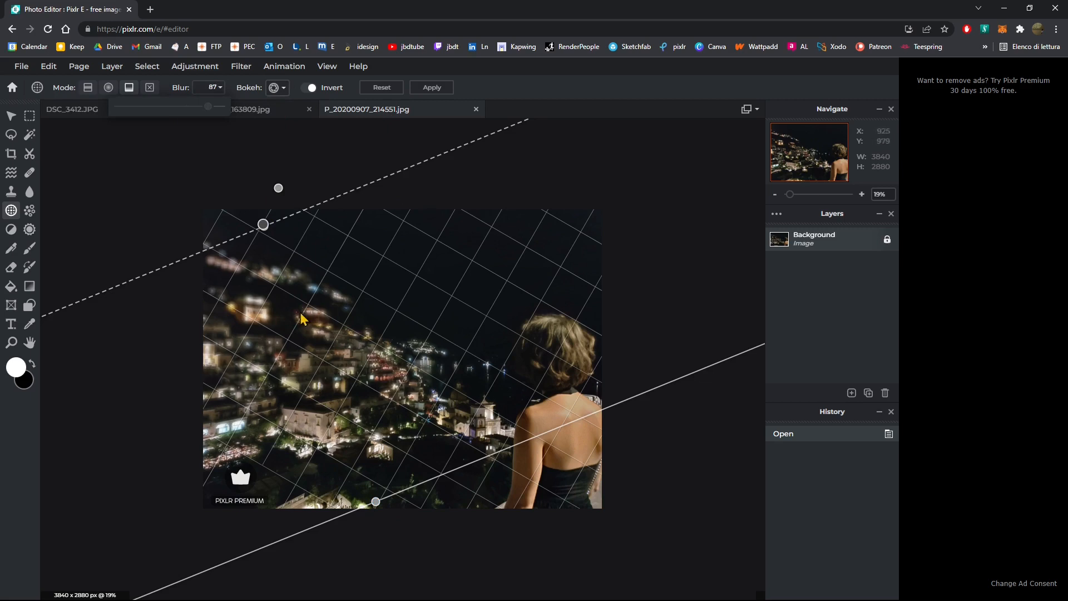
pyautogui.moveTo(282, 189); pyautogui.dragTo(289, 198)
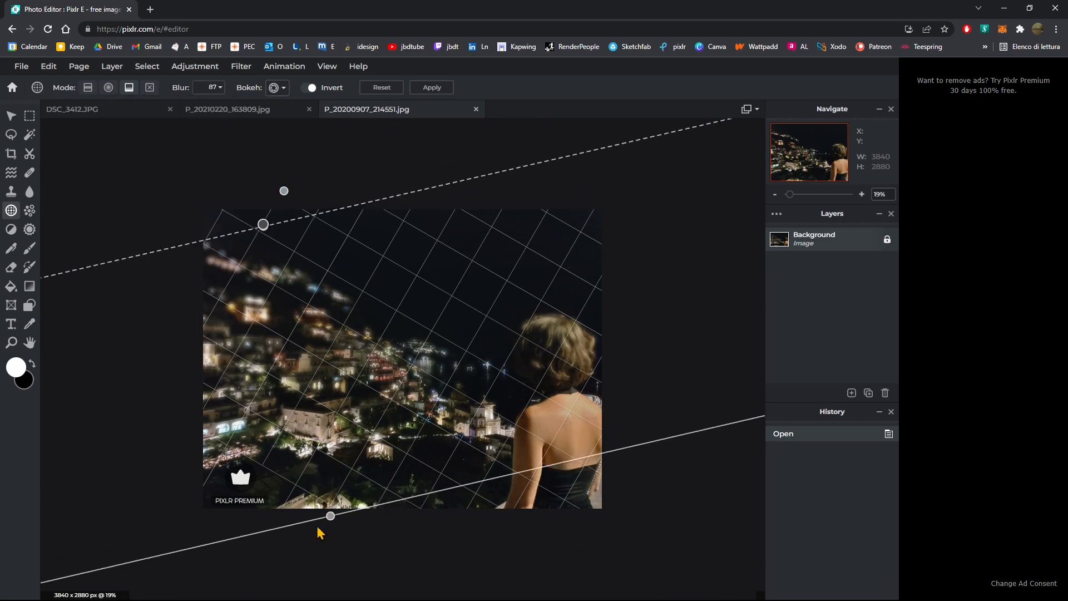
pyautogui.moveTo(329, 515); pyautogui.dragTo(398, 555)
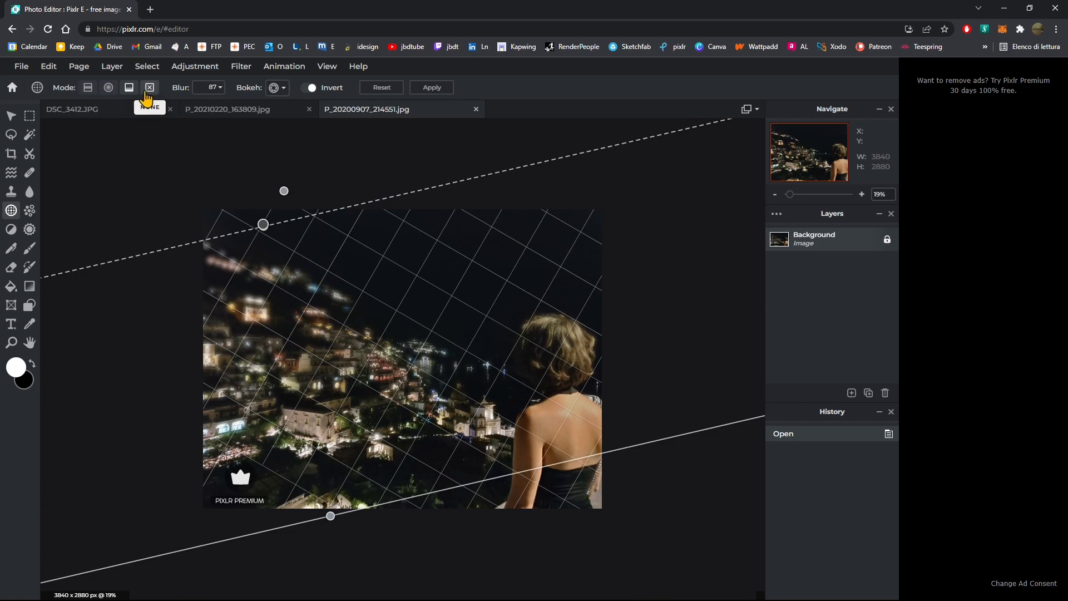
# - Try the None focus mode, return to radial and move the circle's centre down over the hillside houses
pyautogui.click(148, 88)
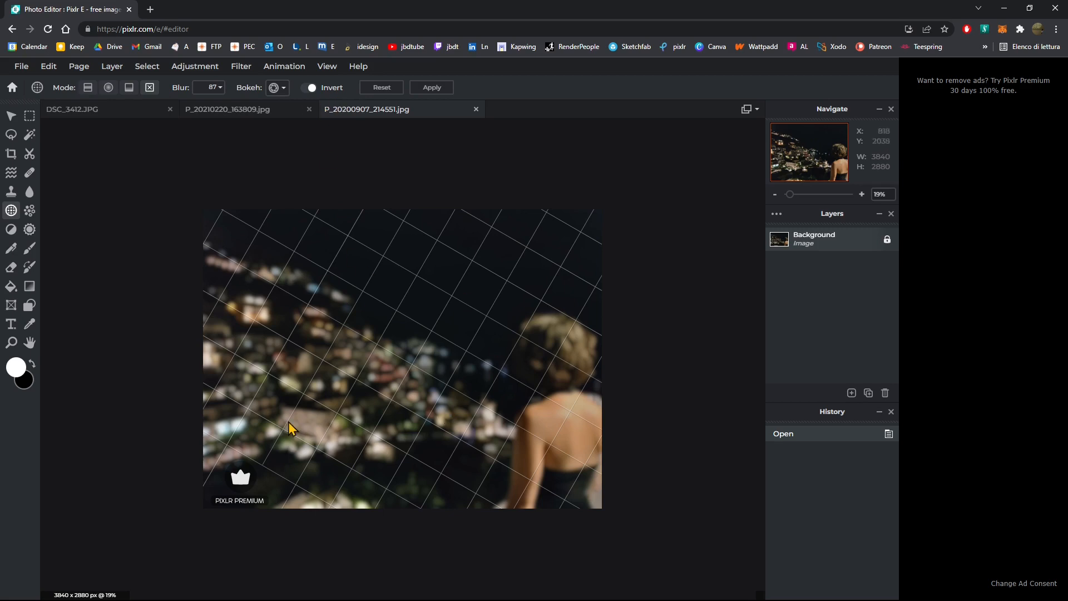
pyautogui.click(108, 87)
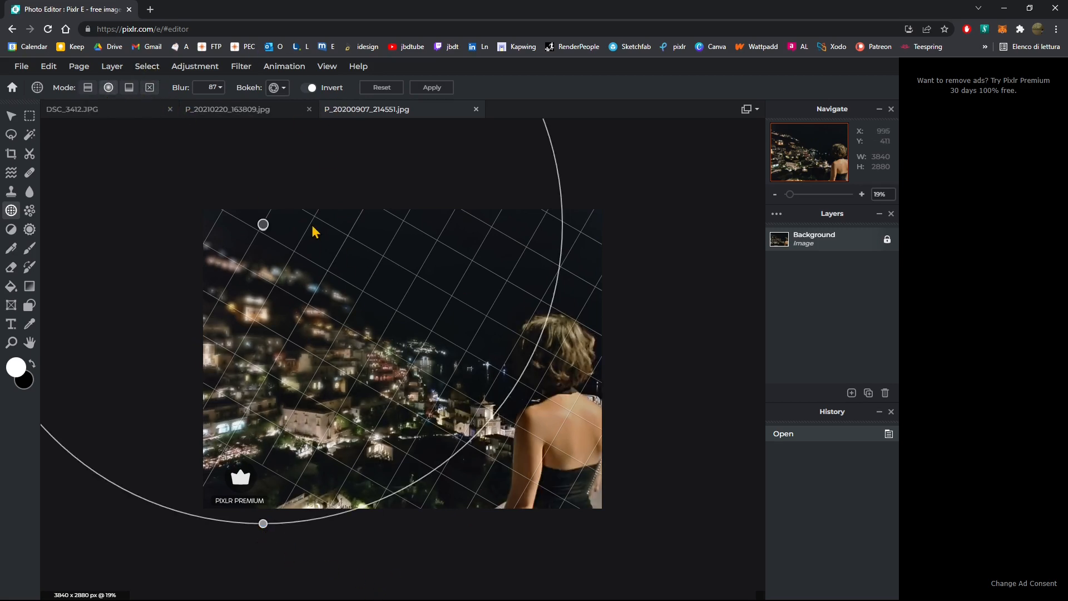
pyautogui.moveTo(263, 224); pyautogui.dragTo(253, 289)
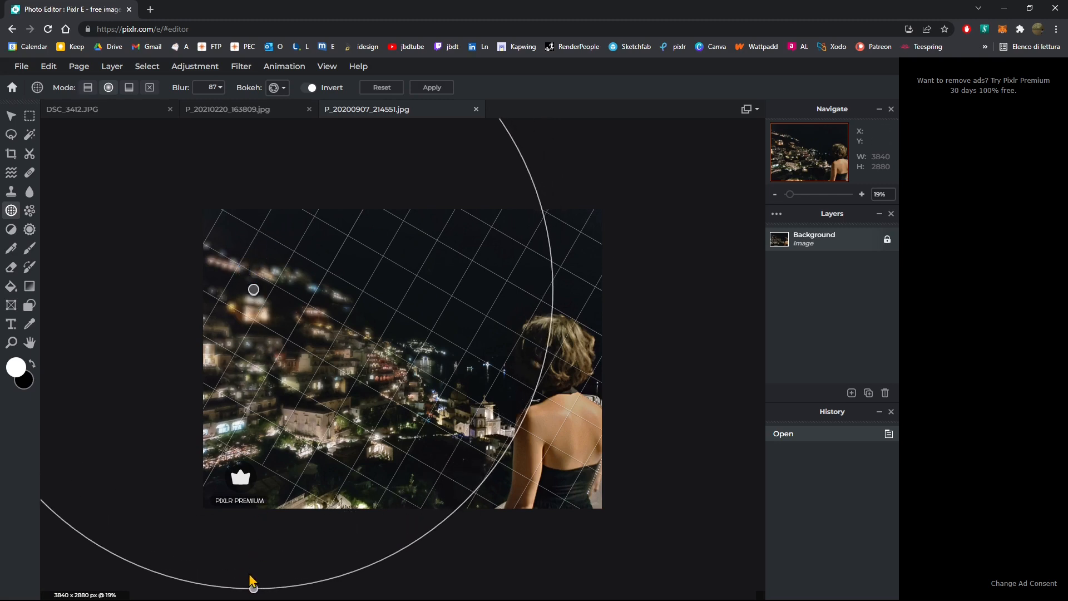
pyautogui.moveTo(254, 589)
pyautogui.mouseDown()
pyautogui.moveTo(249, 470)
pyautogui.moveTo(254, 587)
pyautogui.mouseUp()
pyautogui.moveTo(254, 289); pyautogui.dragTo(274, 346)
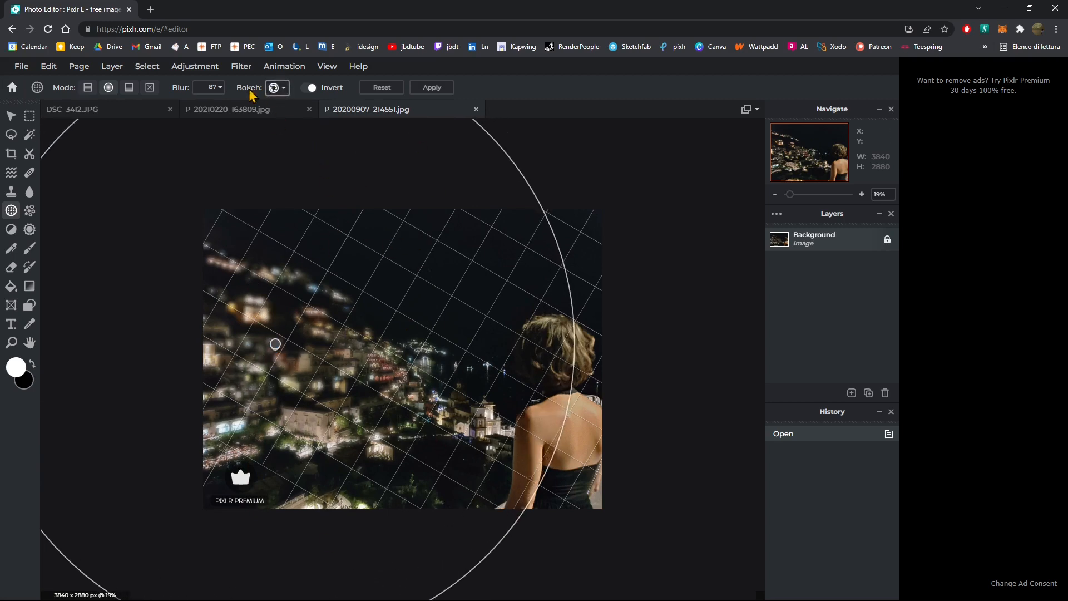
# - Try a blur of 11 on the radial focus and raise it to 70
pyautogui.click(212, 94)
pyautogui.moveTo(209, 114); pyautogui.dragTo(130, 107)
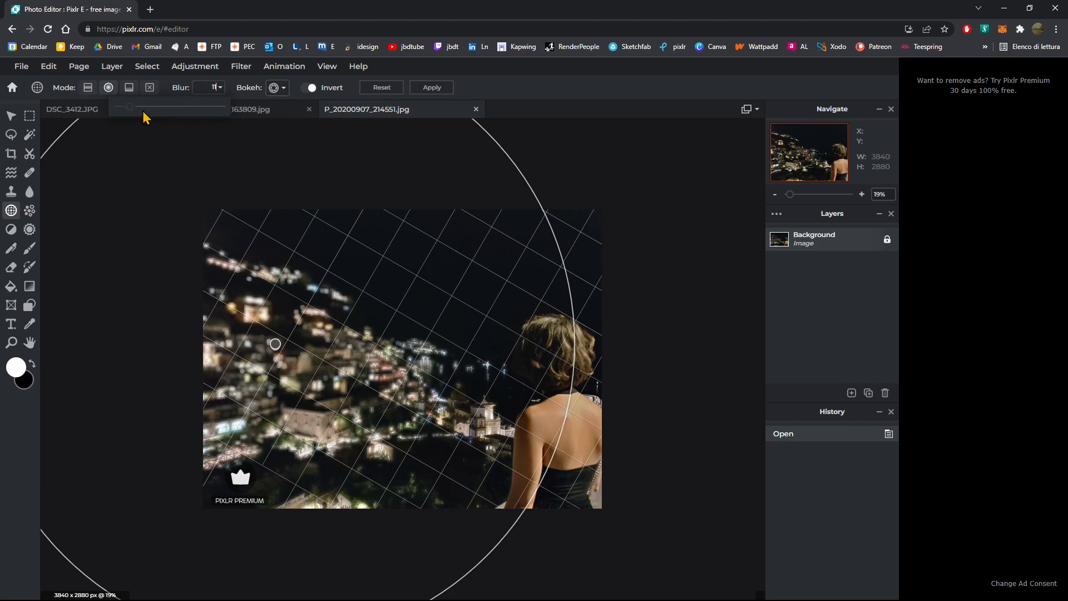
pyautogui.click(190, 107)
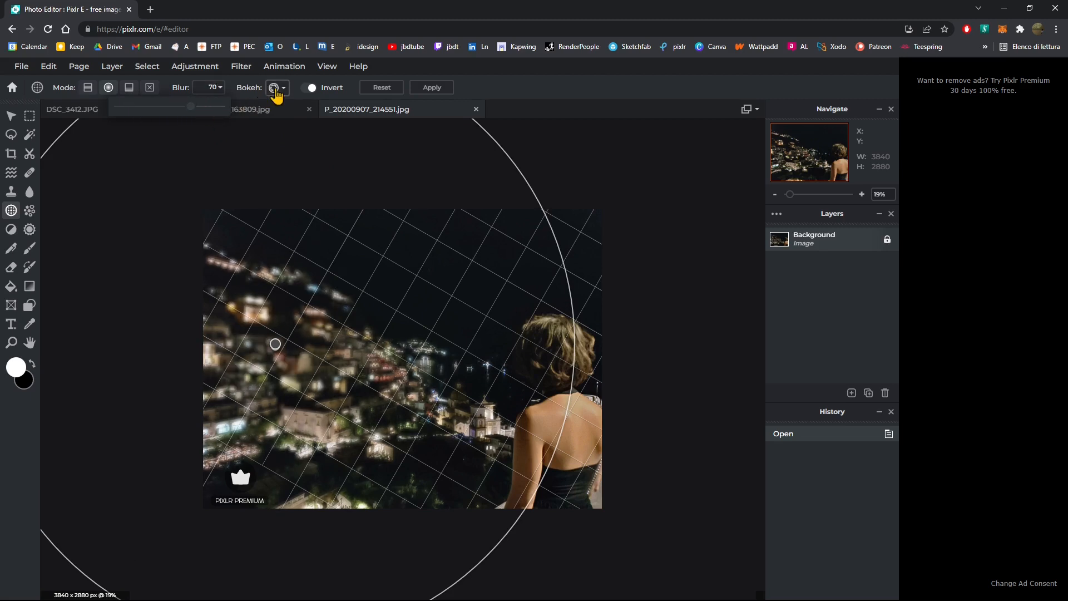
# - Switch Bokeh blur off and back on, and choose the hexagon as its blur shape
pyautogui.click(275, 89)
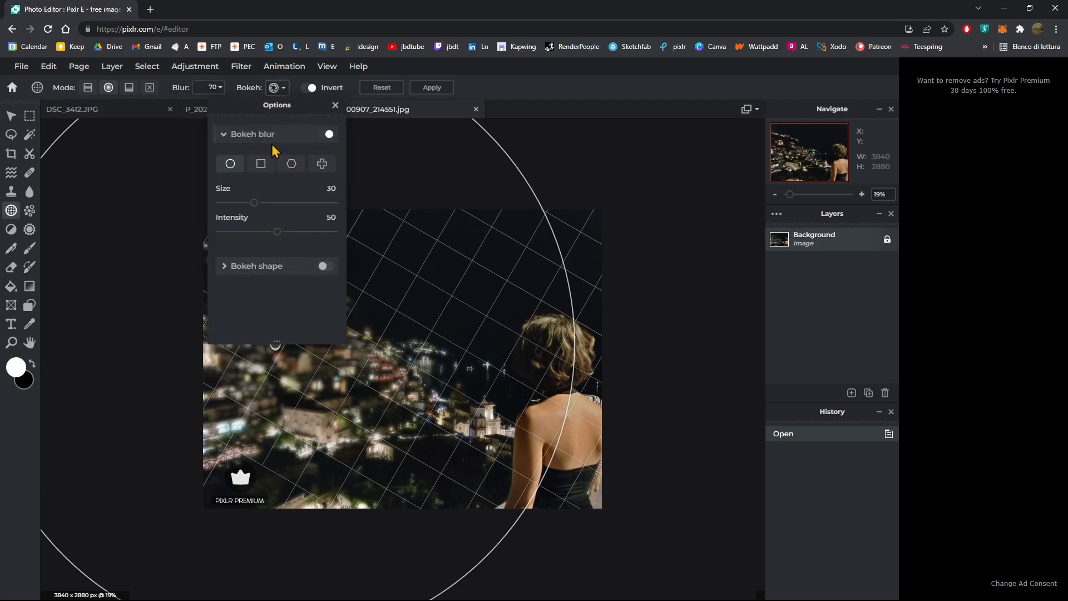
pyautogui.click(326, 135)
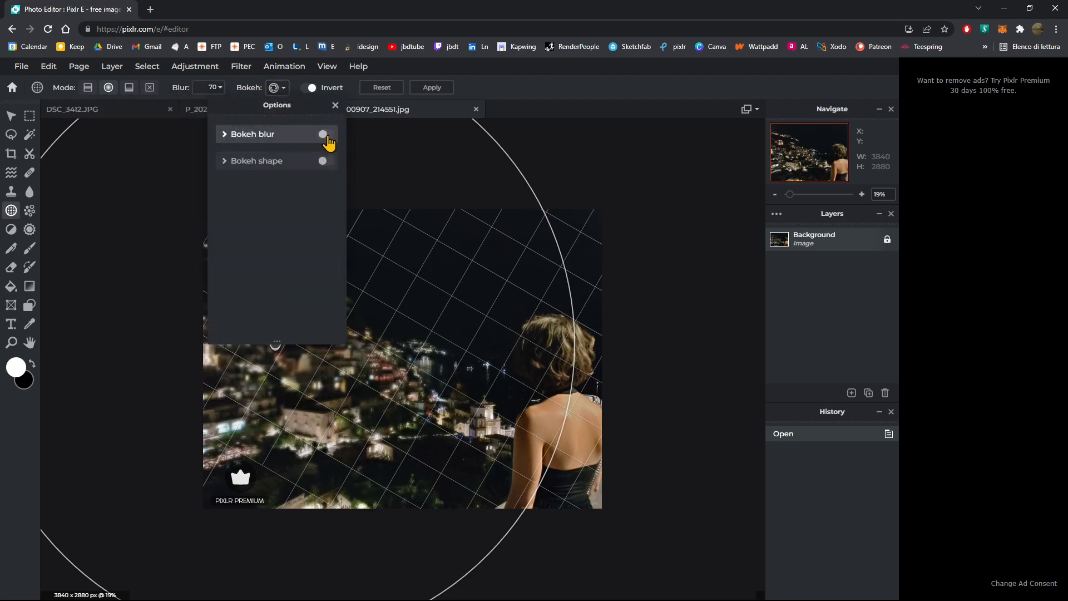
pyautogui.click(328, 139)
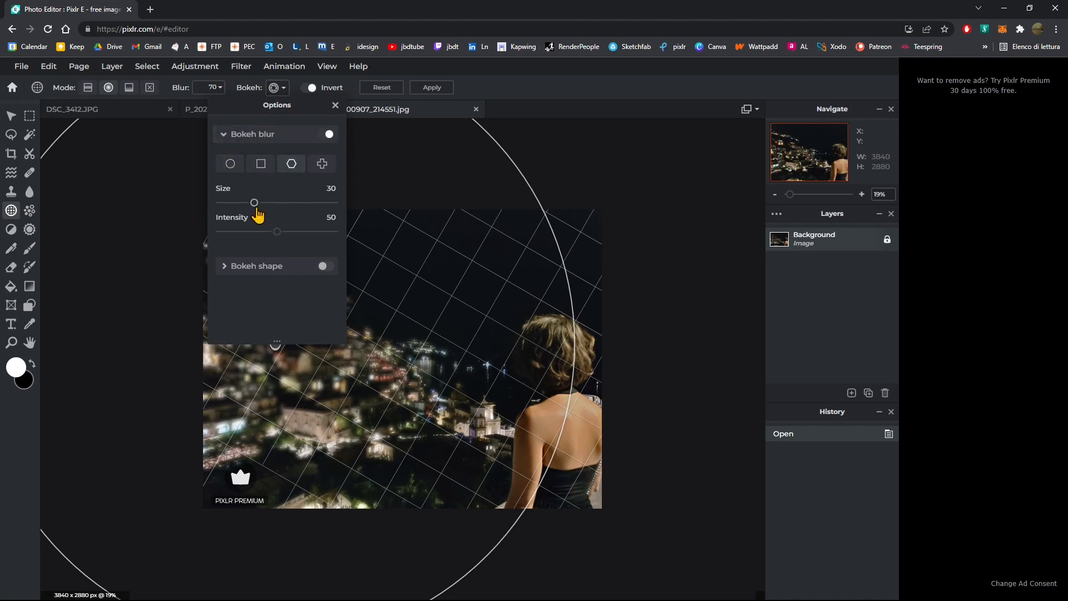
# - Try a Bokeh blur intensity of 1, raise it to 95 and set the size to 63
pyautogui.moveTo(254, 203); pyautogui.dragTo(293, 214)
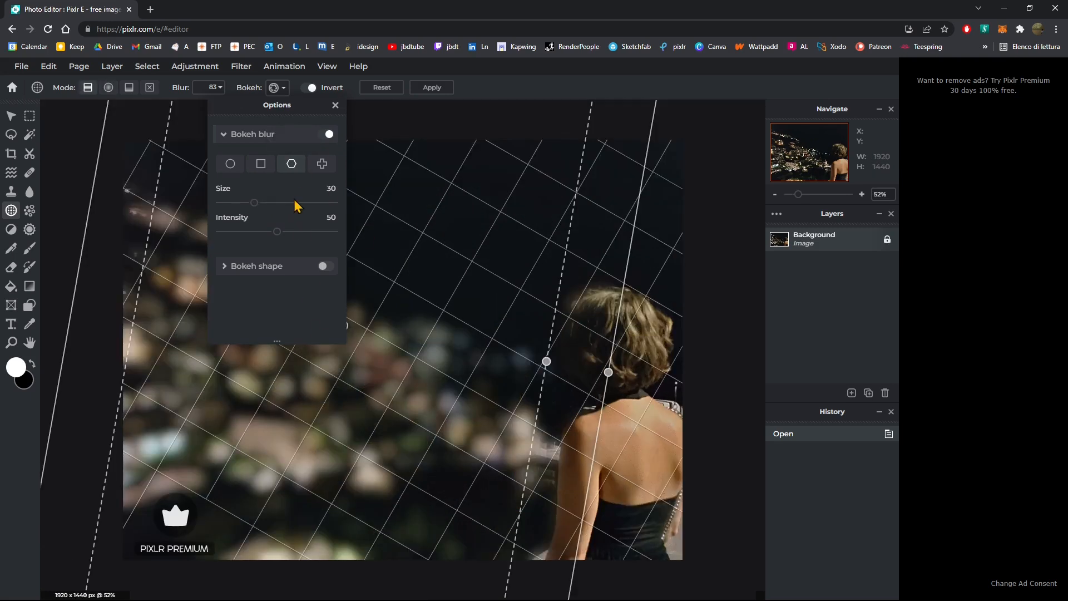
pyautogui.moveTo(278, 231); pyautogui.dragTo(251, 232)
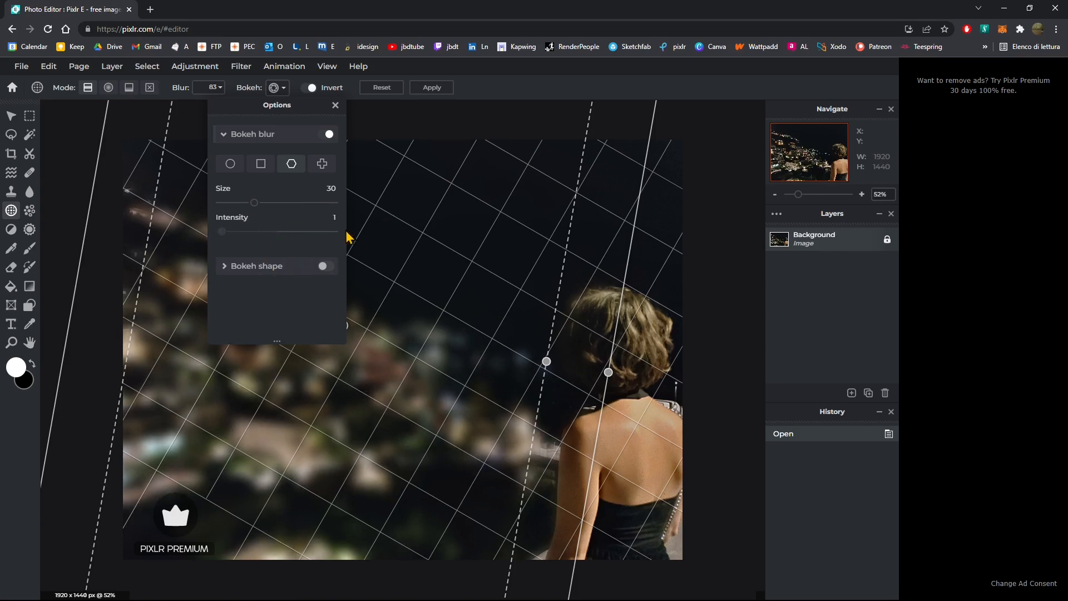
pyautogui.click(329, 232)
pyautogui.click(292, 202)
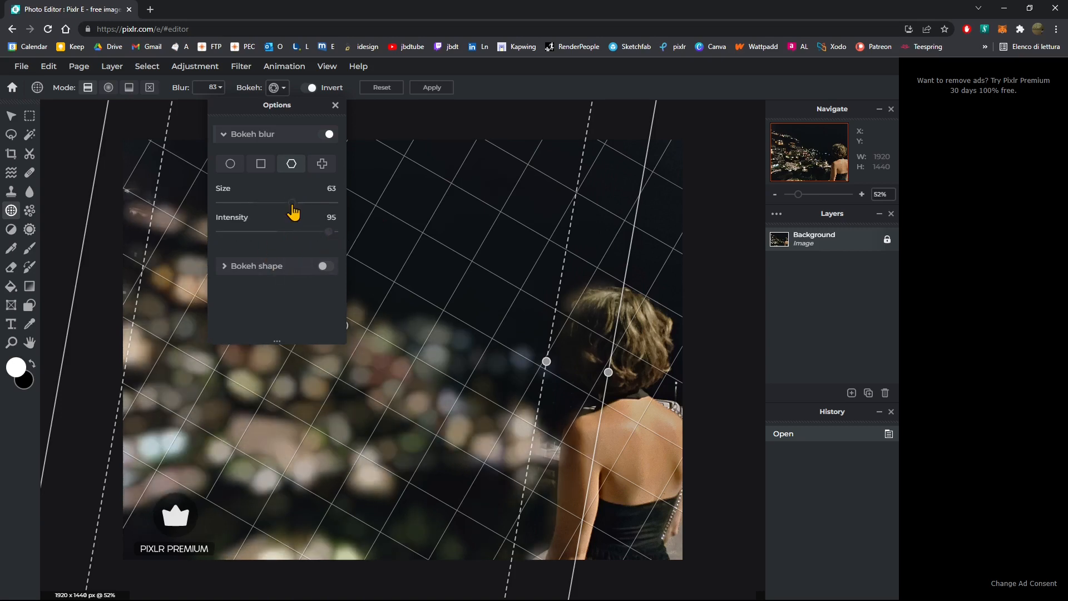
# - Enable the hexagonal Bokeh shape overlay and set the Bokeh blur's size to 6 and intensity to 81
pyautogui.click(225, 267)
pyautogui.click(260, 303)
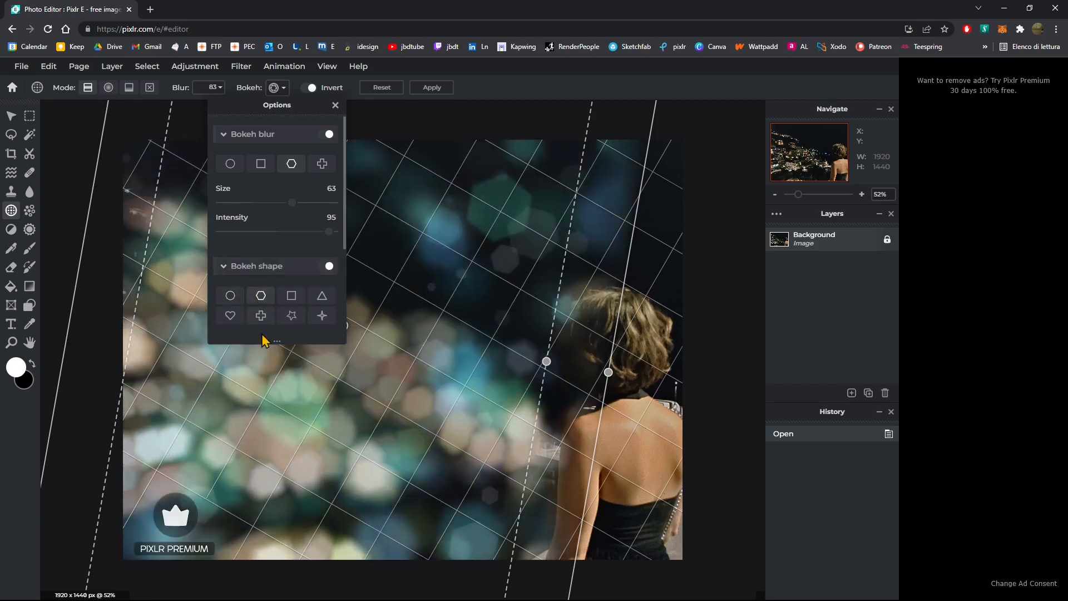
pyautogui.moveTo(292, 202); pyautogui.dragTo(240, 211)
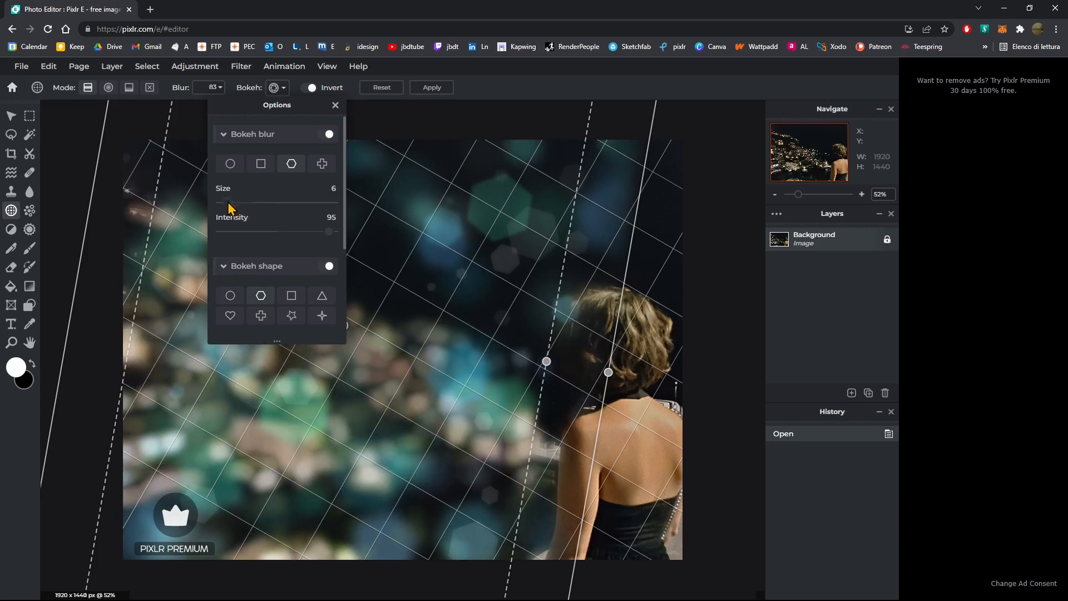
pyautogui.click(313, 231)
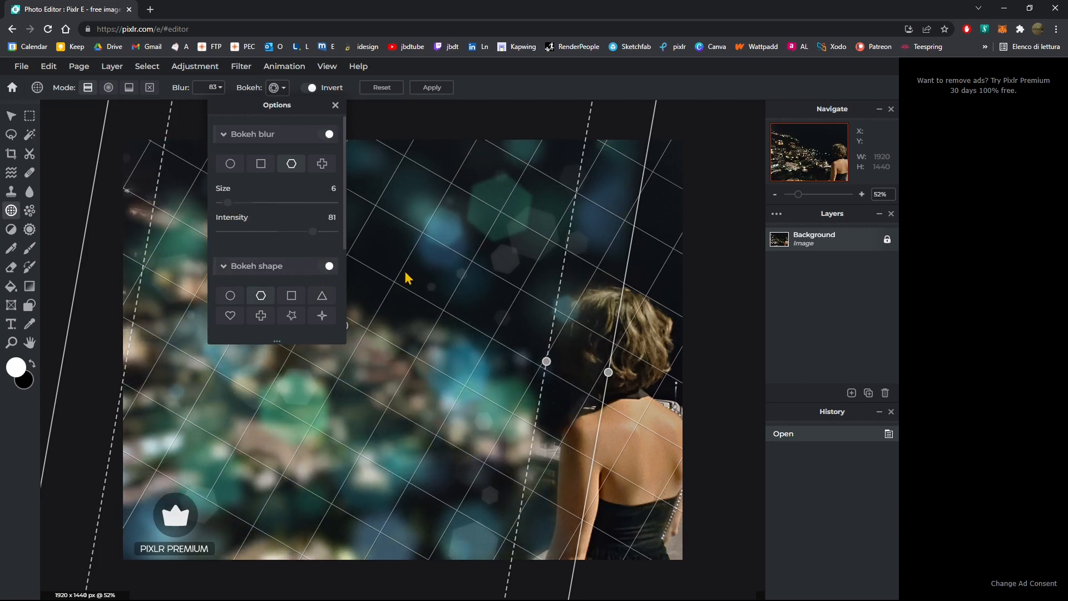
pyautogui.click(409, 131)
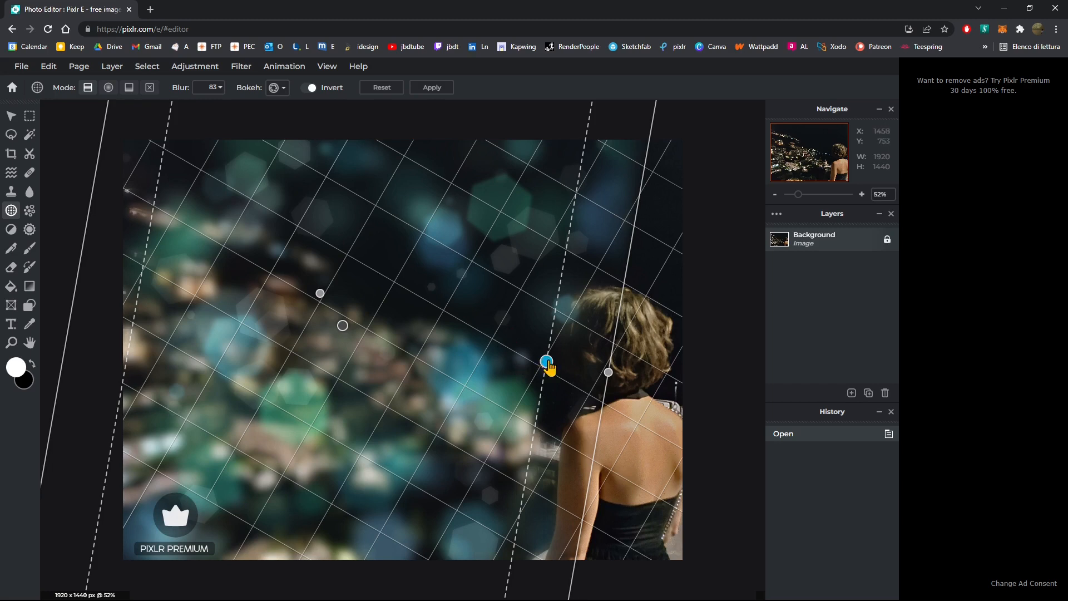
# - Narrow the dashed inner focus band away from the woman and pull the solid outer line inward past her hair
pyautogui.moveTo(546, 362); pyautogui.dragTo(515, 365)
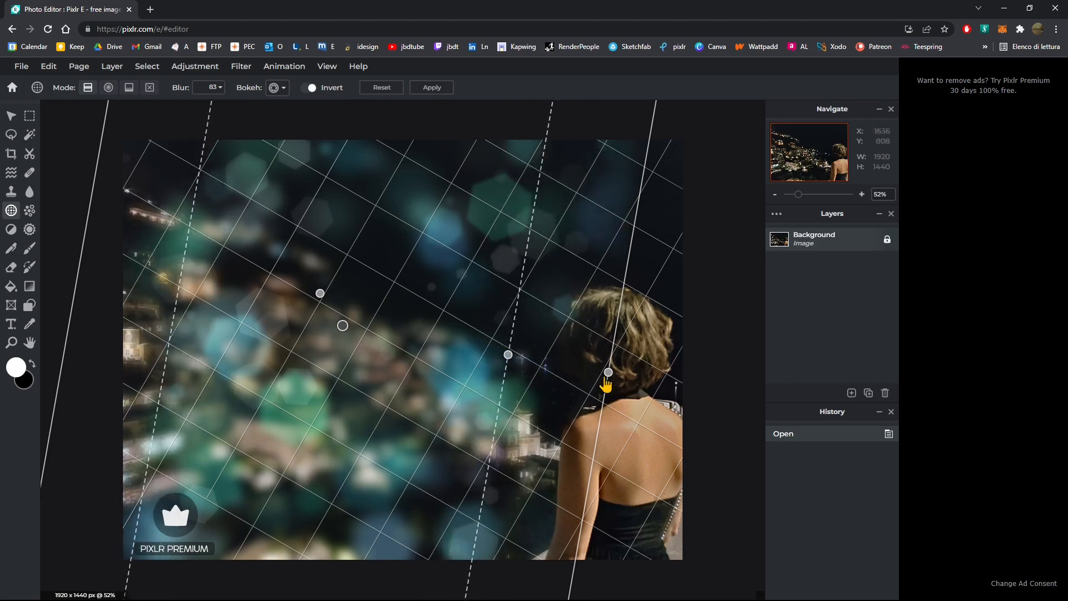
pyautogui.moveTo(608, 372); pyautogui.dragTo(588, 376)
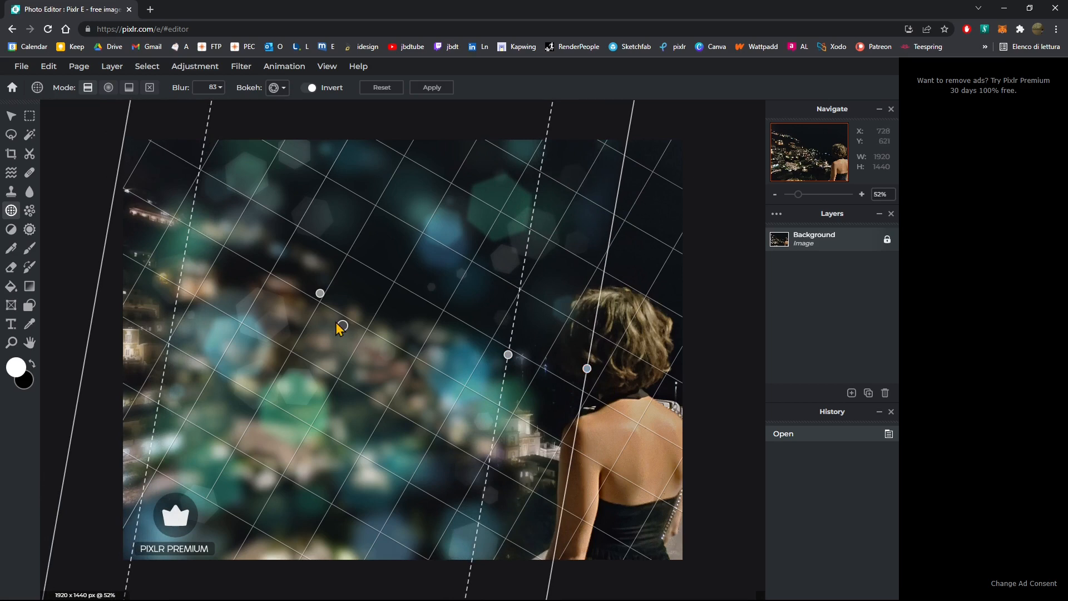